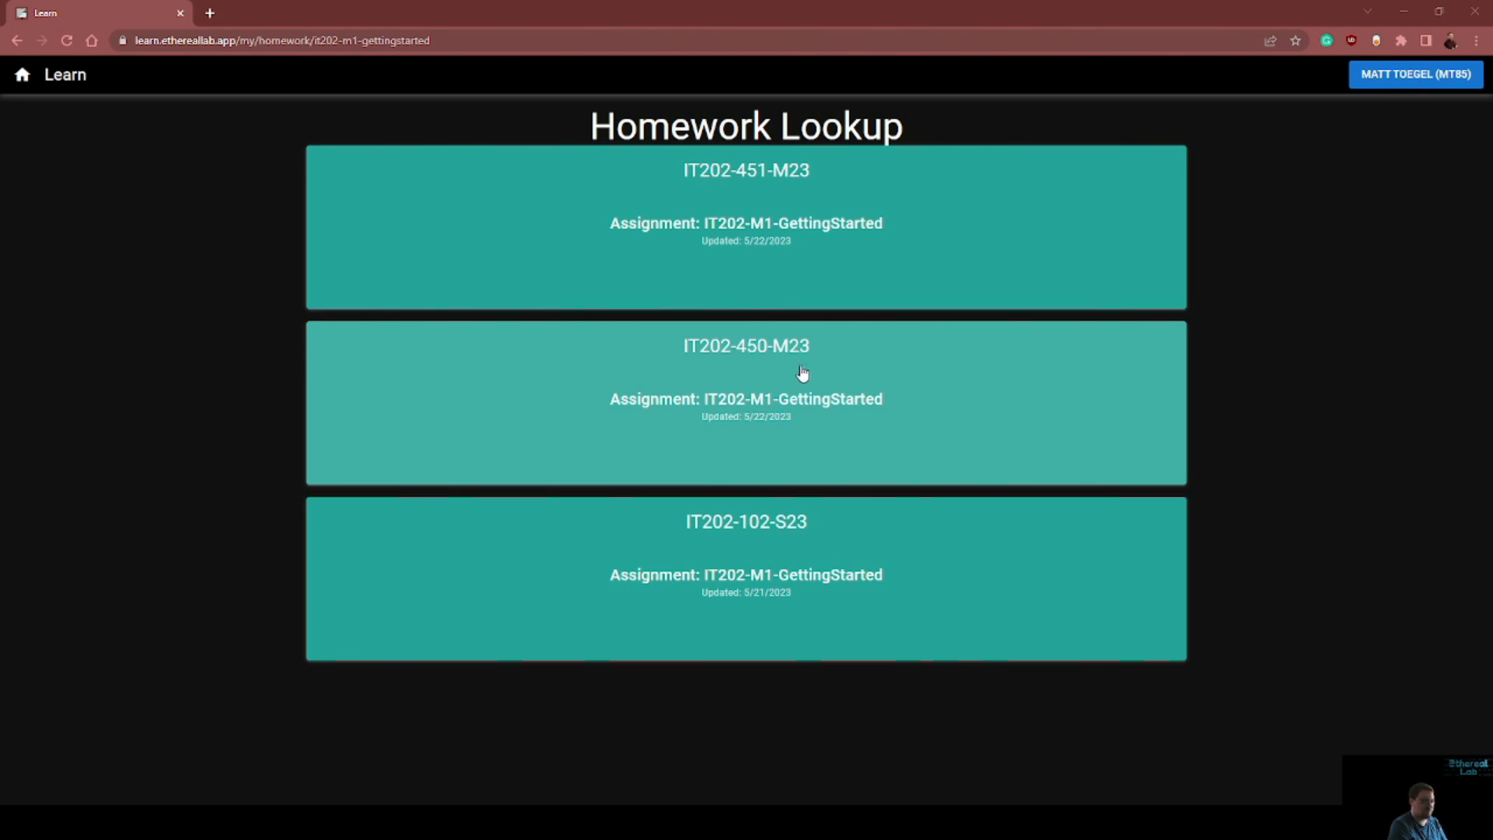
# Open the IT202-M1-GettingStarted assignment for section IT202-450-M23 and check its list of previous submissions
pyautogui.click(803, 374)
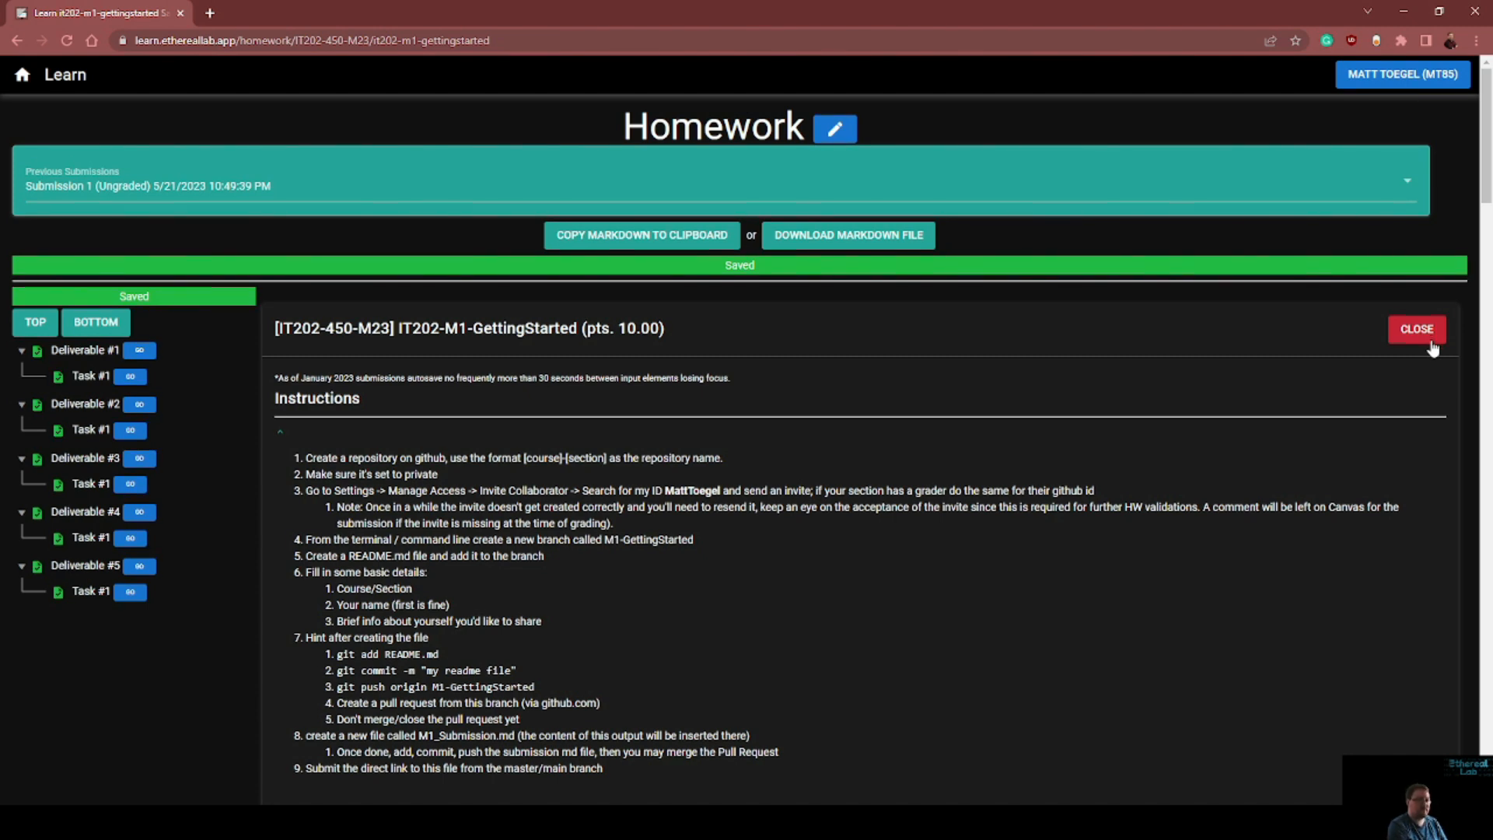
pyautogui.click(386, 186)
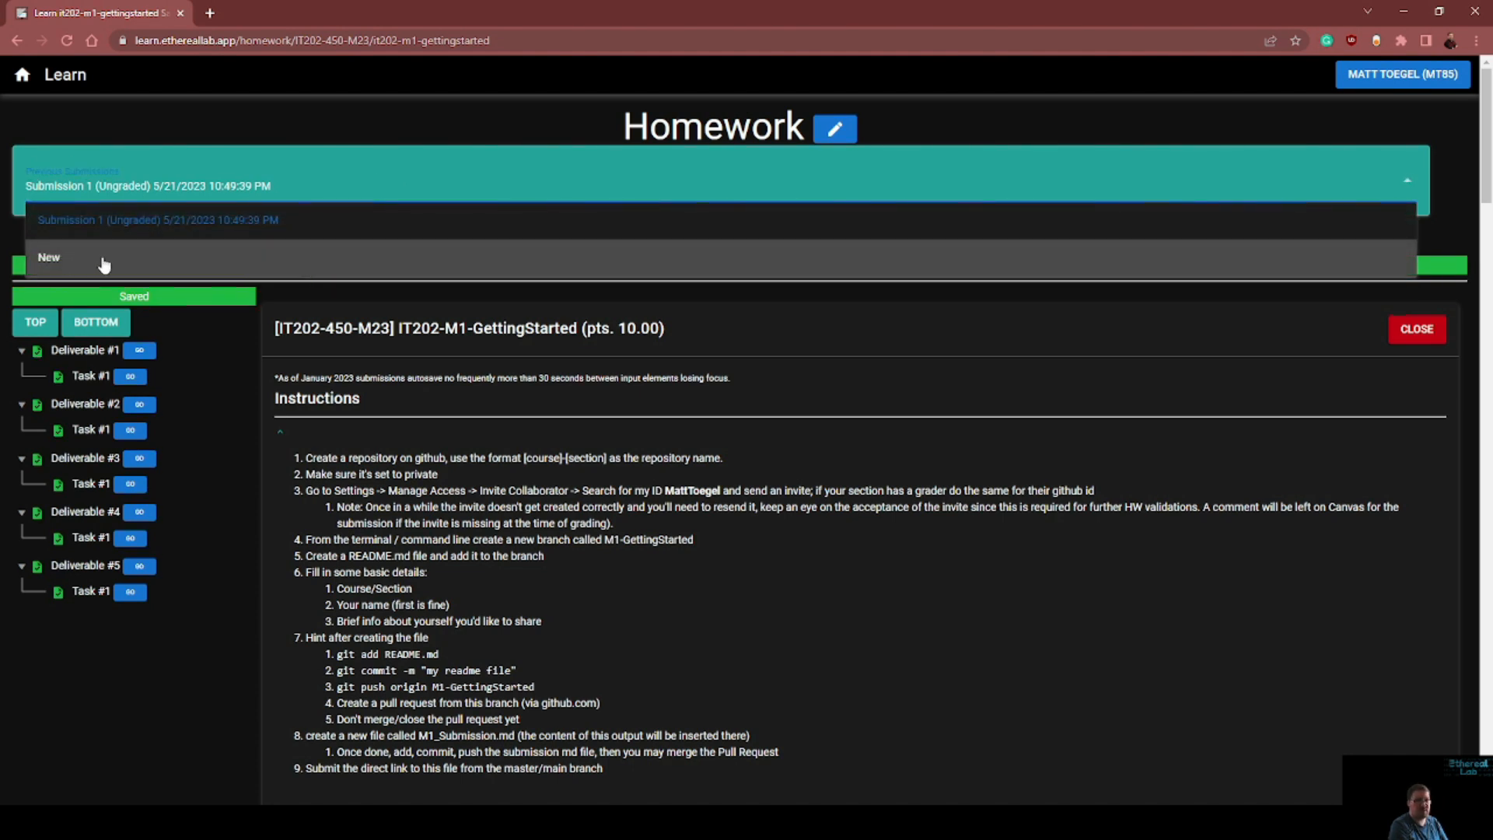
pyautogui.click(867, 413)
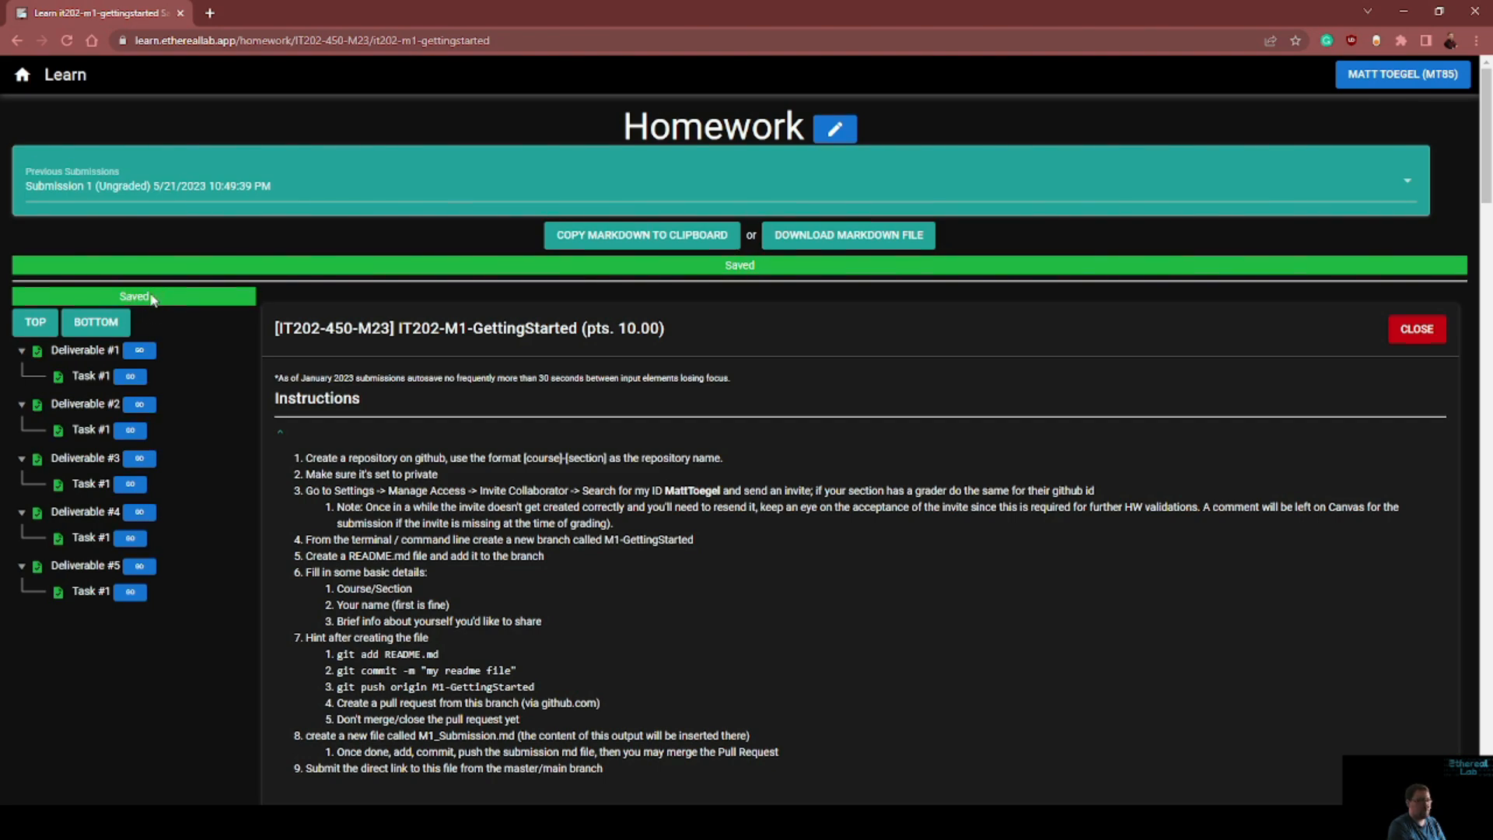
# Review the saved submission's deliverables, from the screenshots and text answers through the pull request links to the feedback summary
pyautogui.scroll(-20, 816, 417)
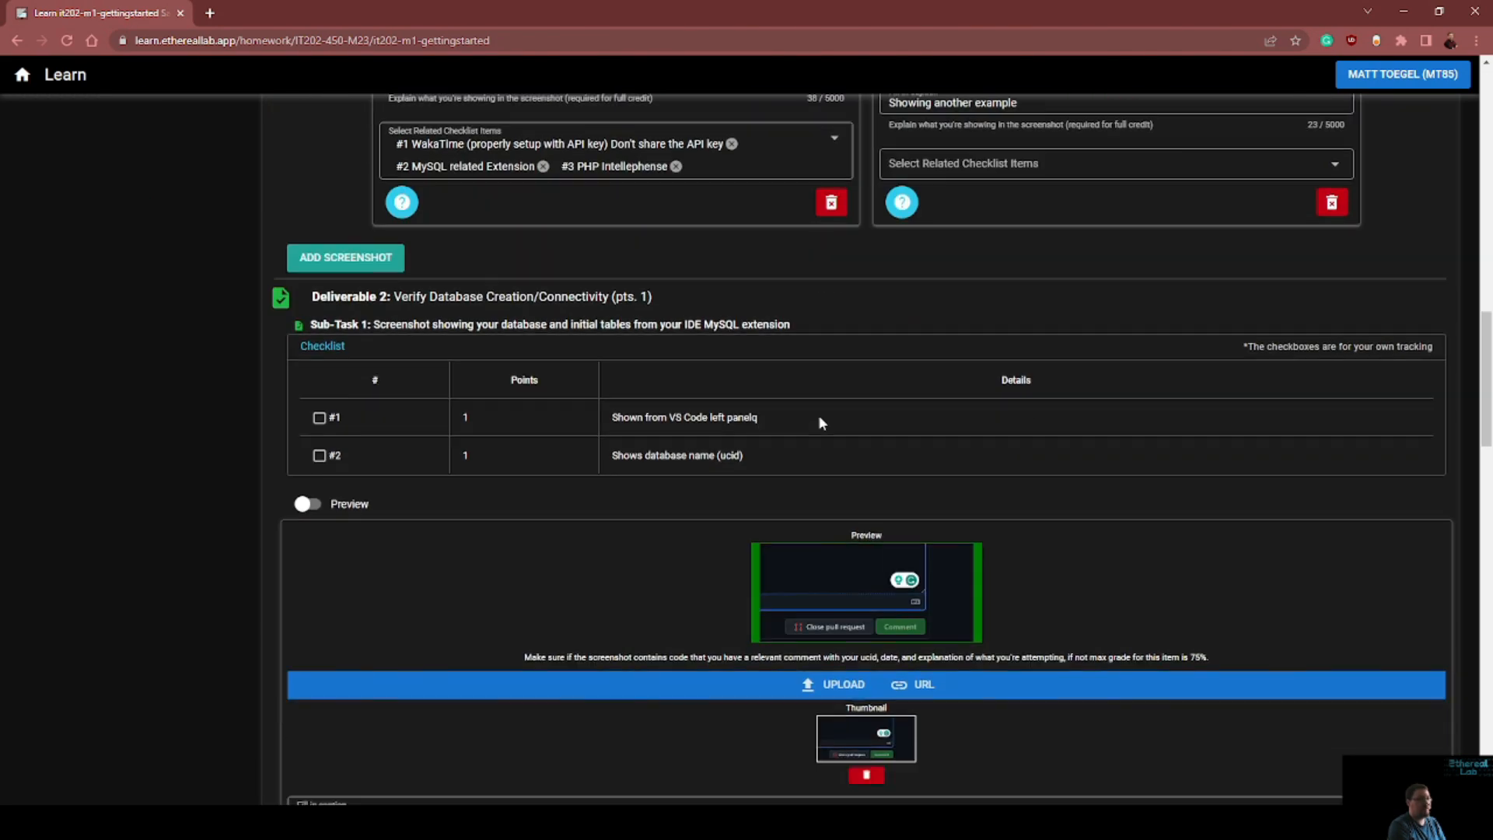
pyautogui.scroll(-7, 737, 443)
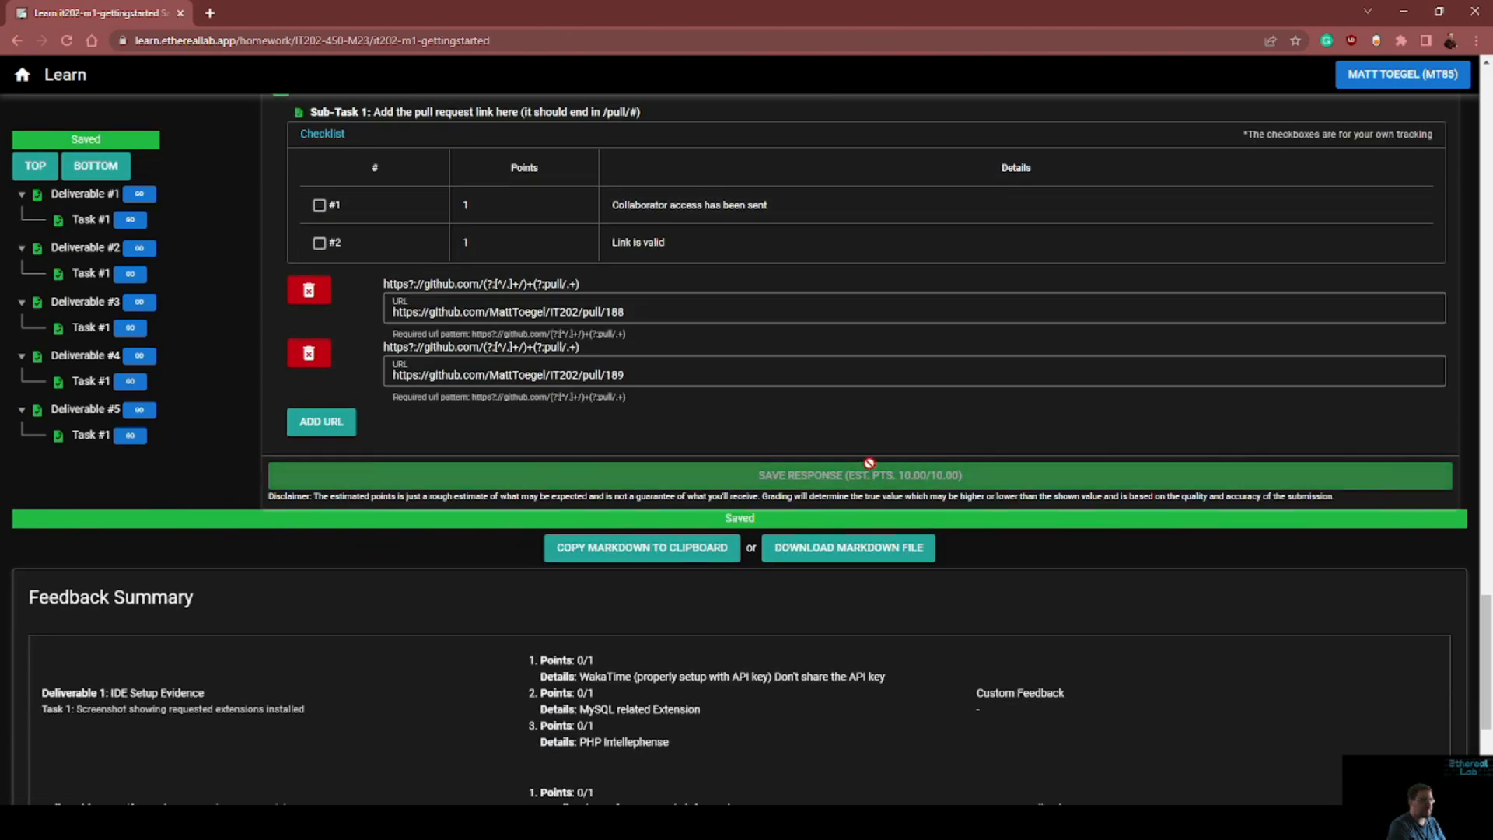
pyautogui.scroll(10, 846, 475)
pyautogui.scroll(10, 824, 482)
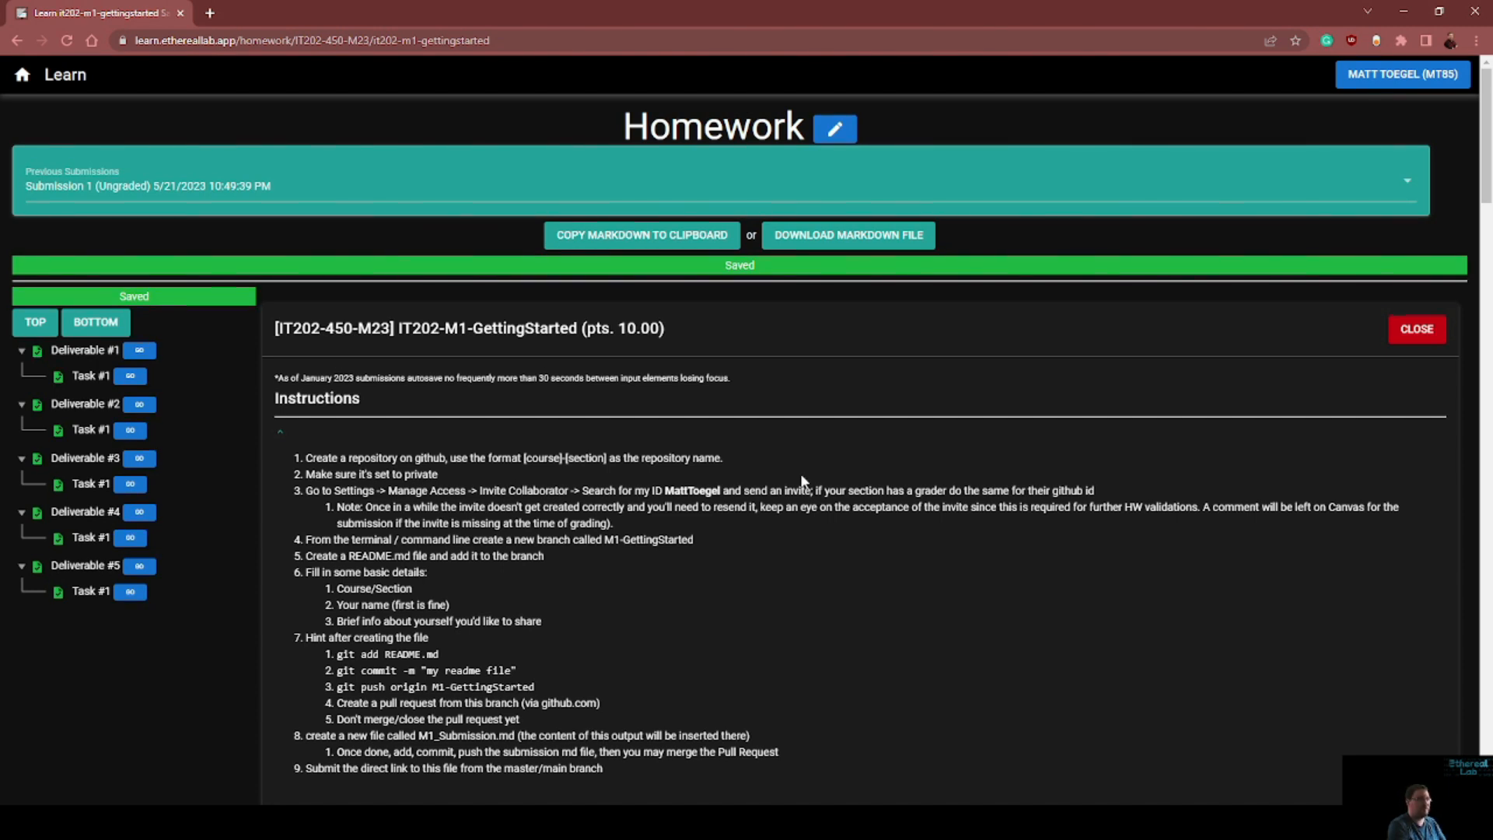
pyautogui.scroll(-20, 833, 496)
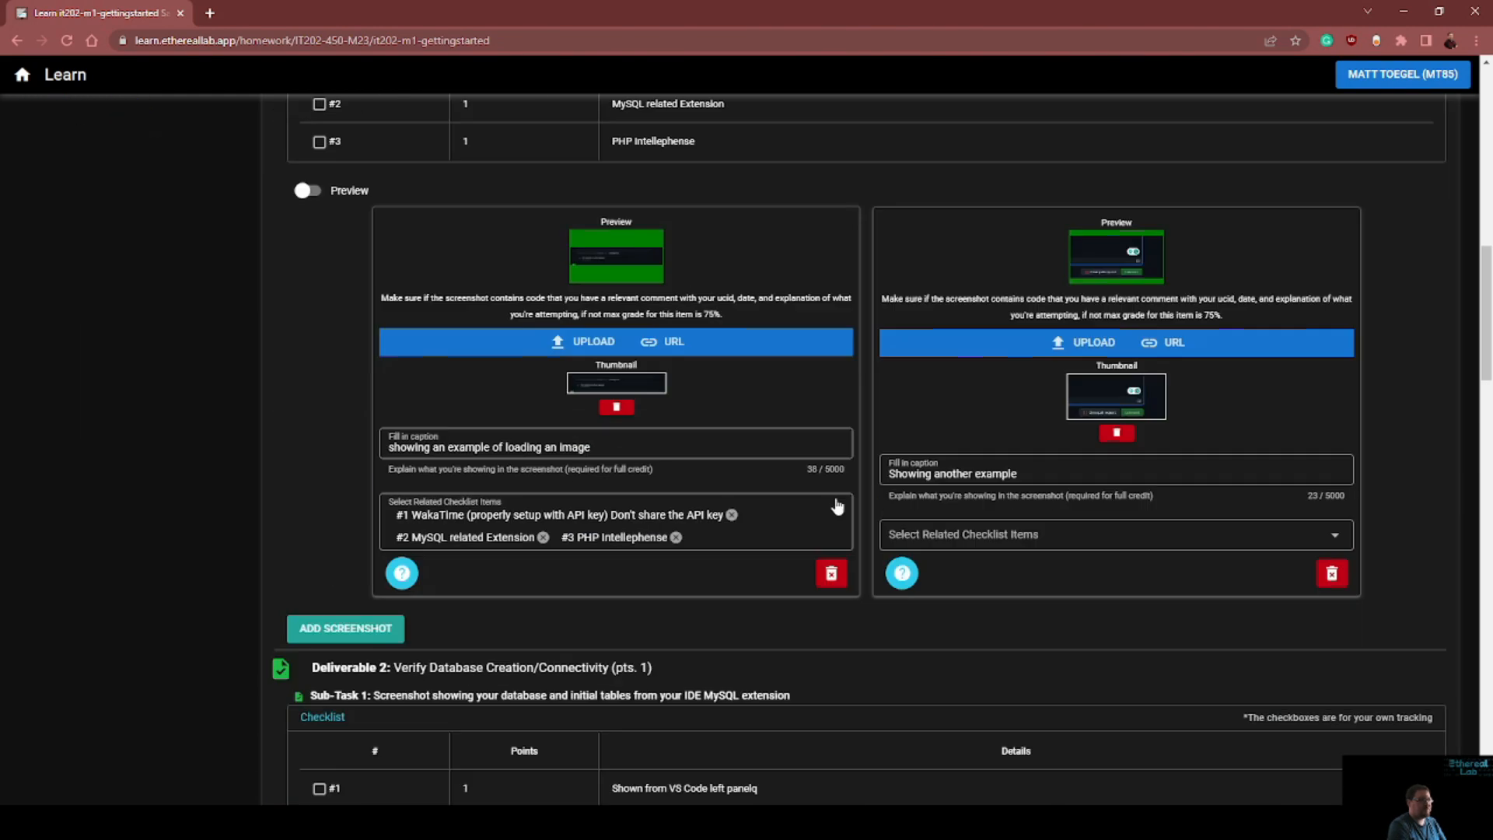
pyautogui.scroll(-15, 850, 506)
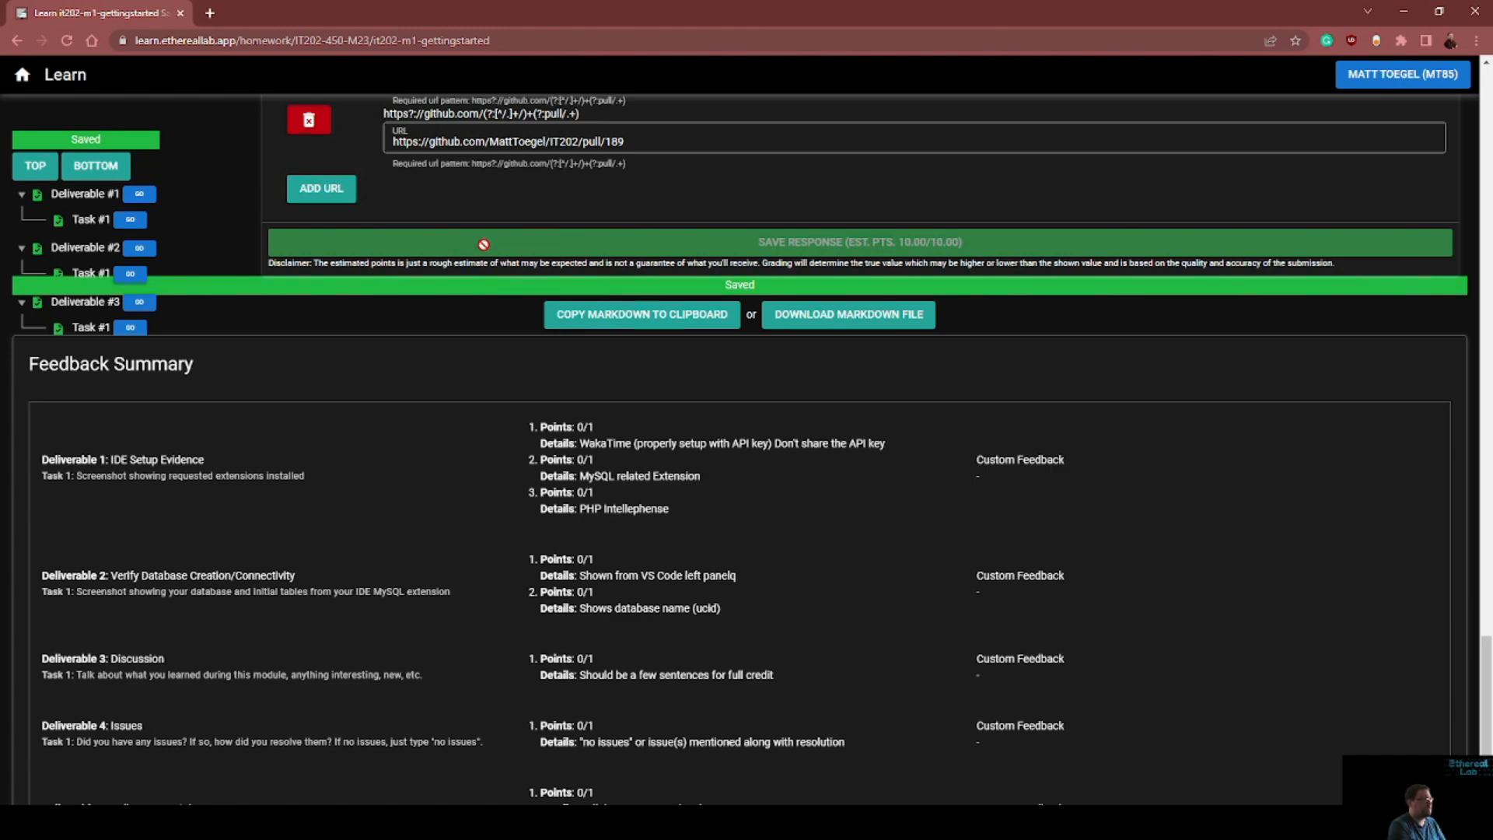
pyautogui.scroll(10, 482, 244)
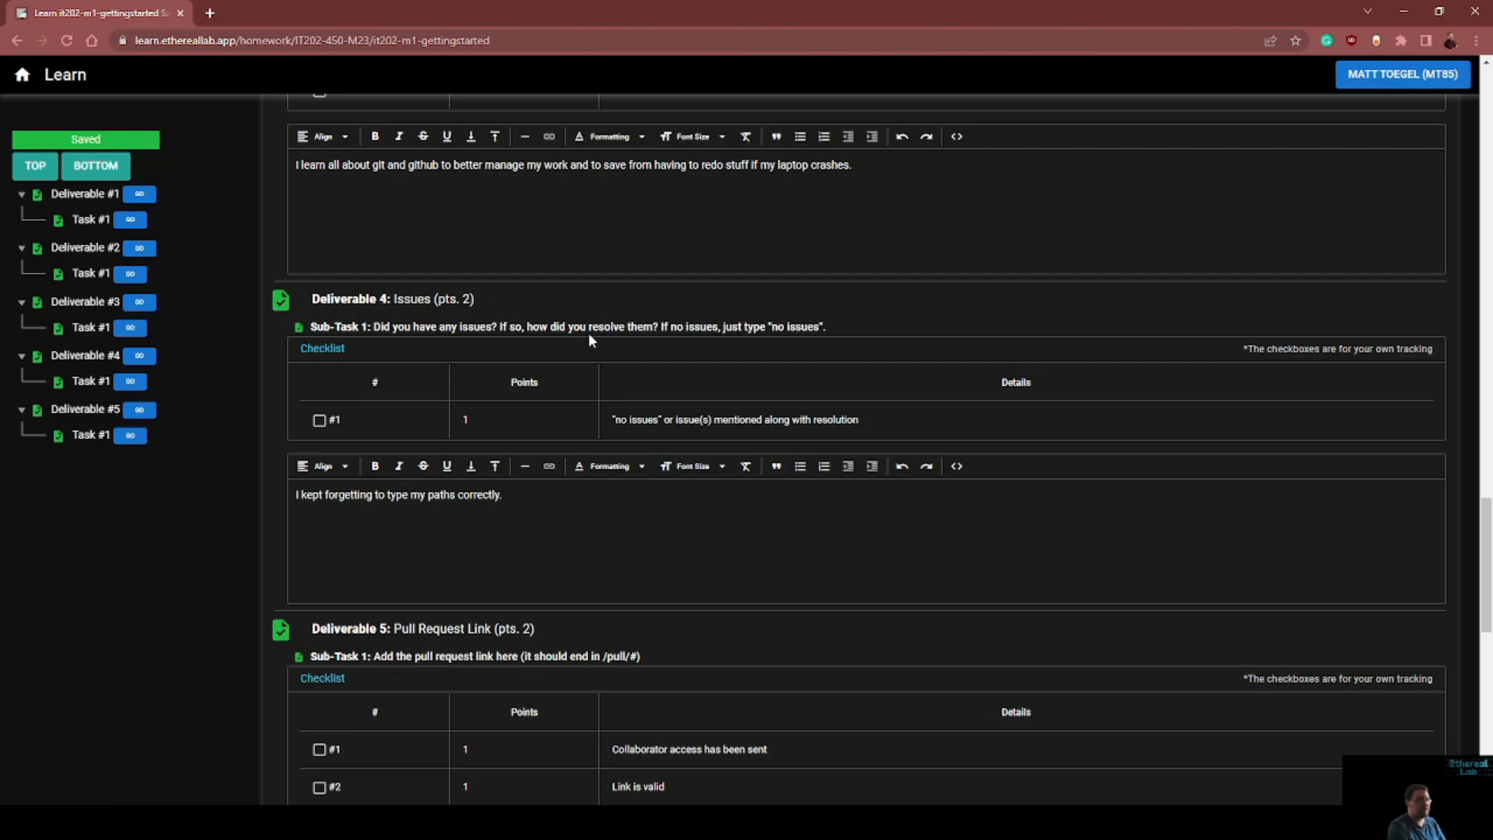
pyautogui.scroll(9, 587, 334)
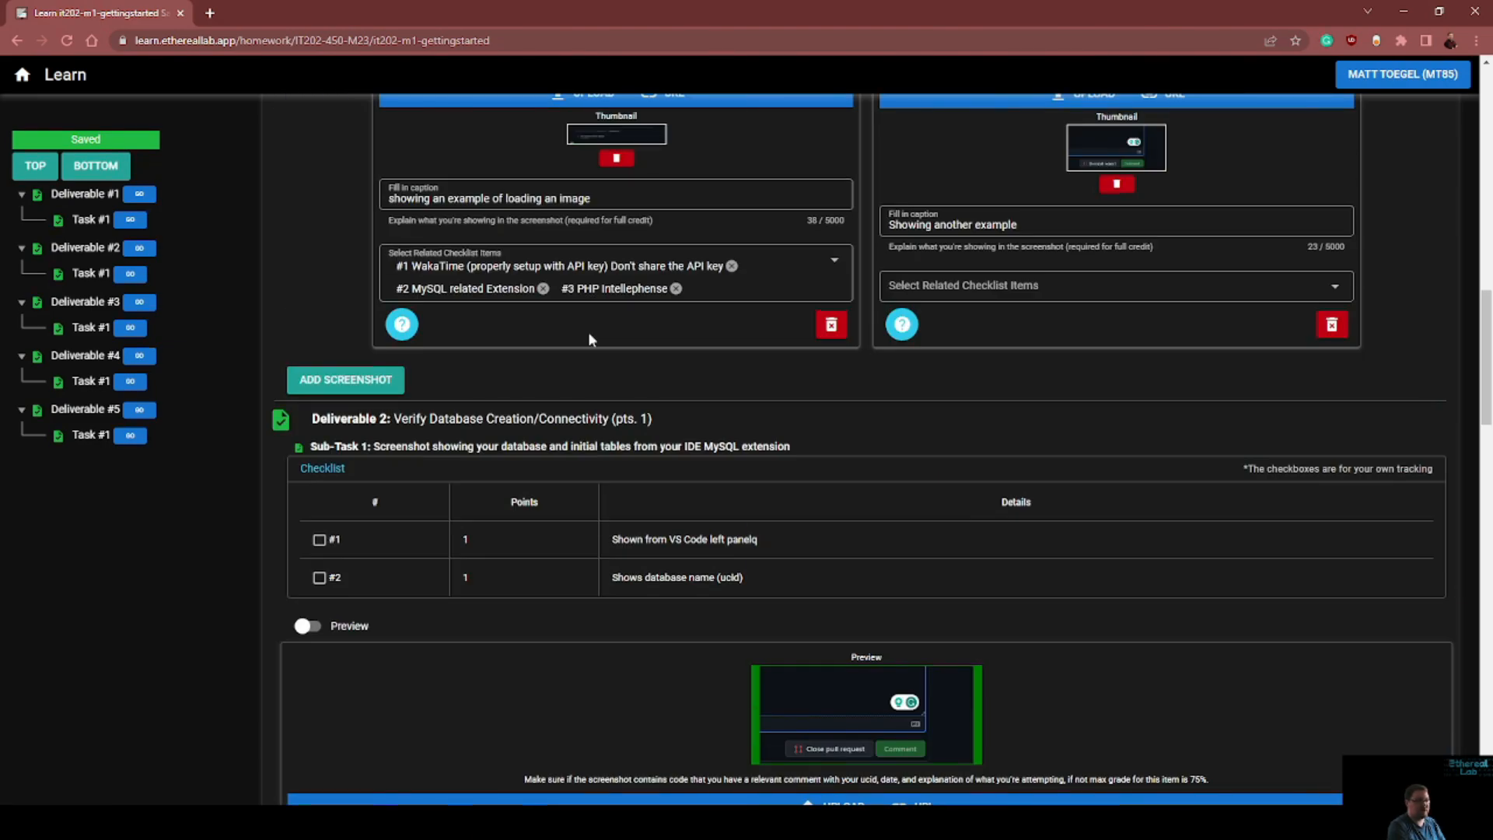
pyautogui.scroll(15, 588, 332)
pyautogui.scroll(3, 599, 334)
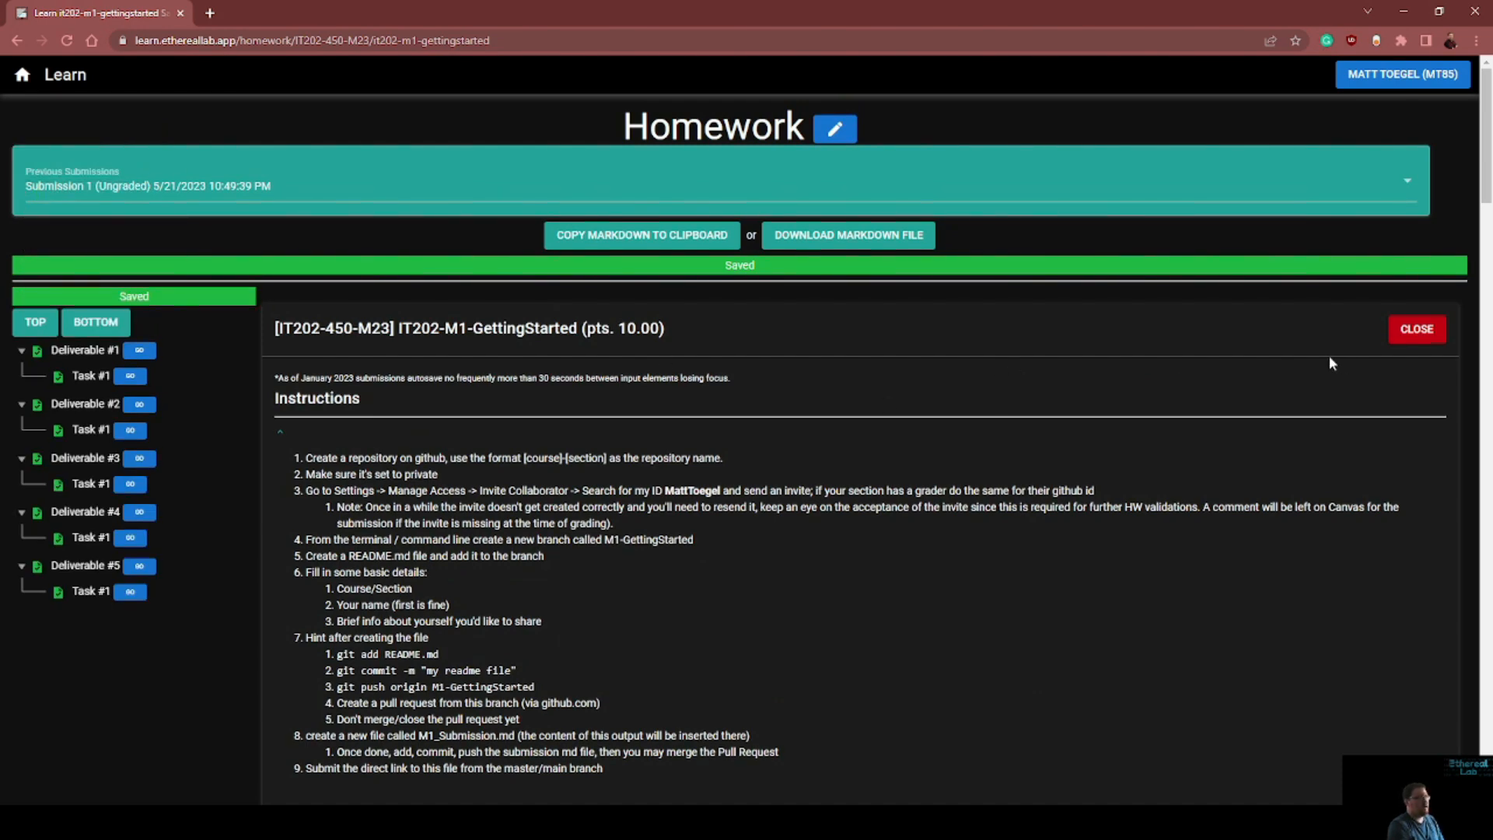
# Close Submission 1, confirming the closure, and start a new submission for the assignment
pyautogui.click(1416, 328)
pyautogui.click(858, 487)
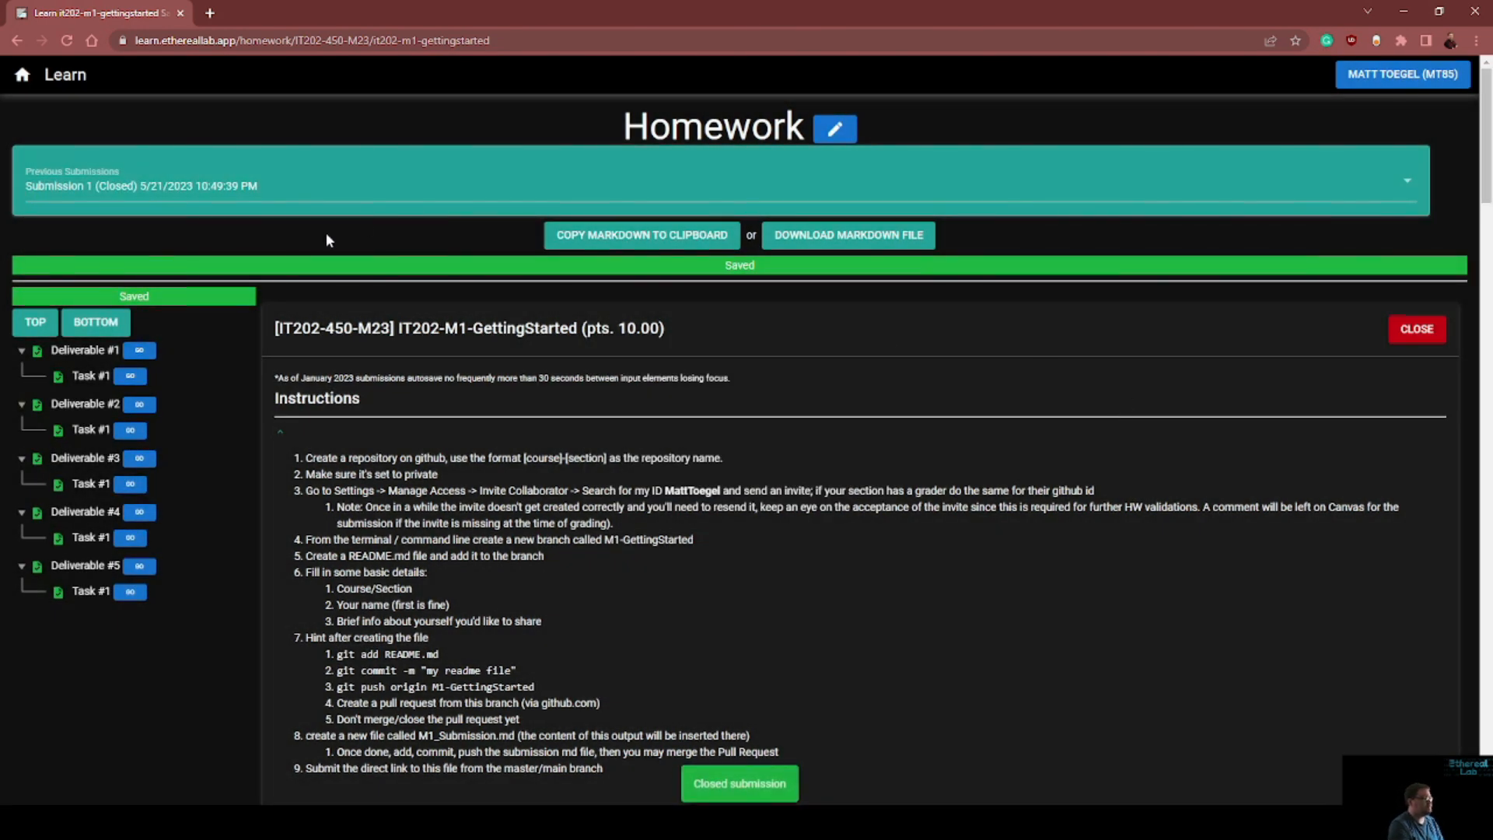
pyautogui.click(292, 189)
pyautogui.click(91, 257)
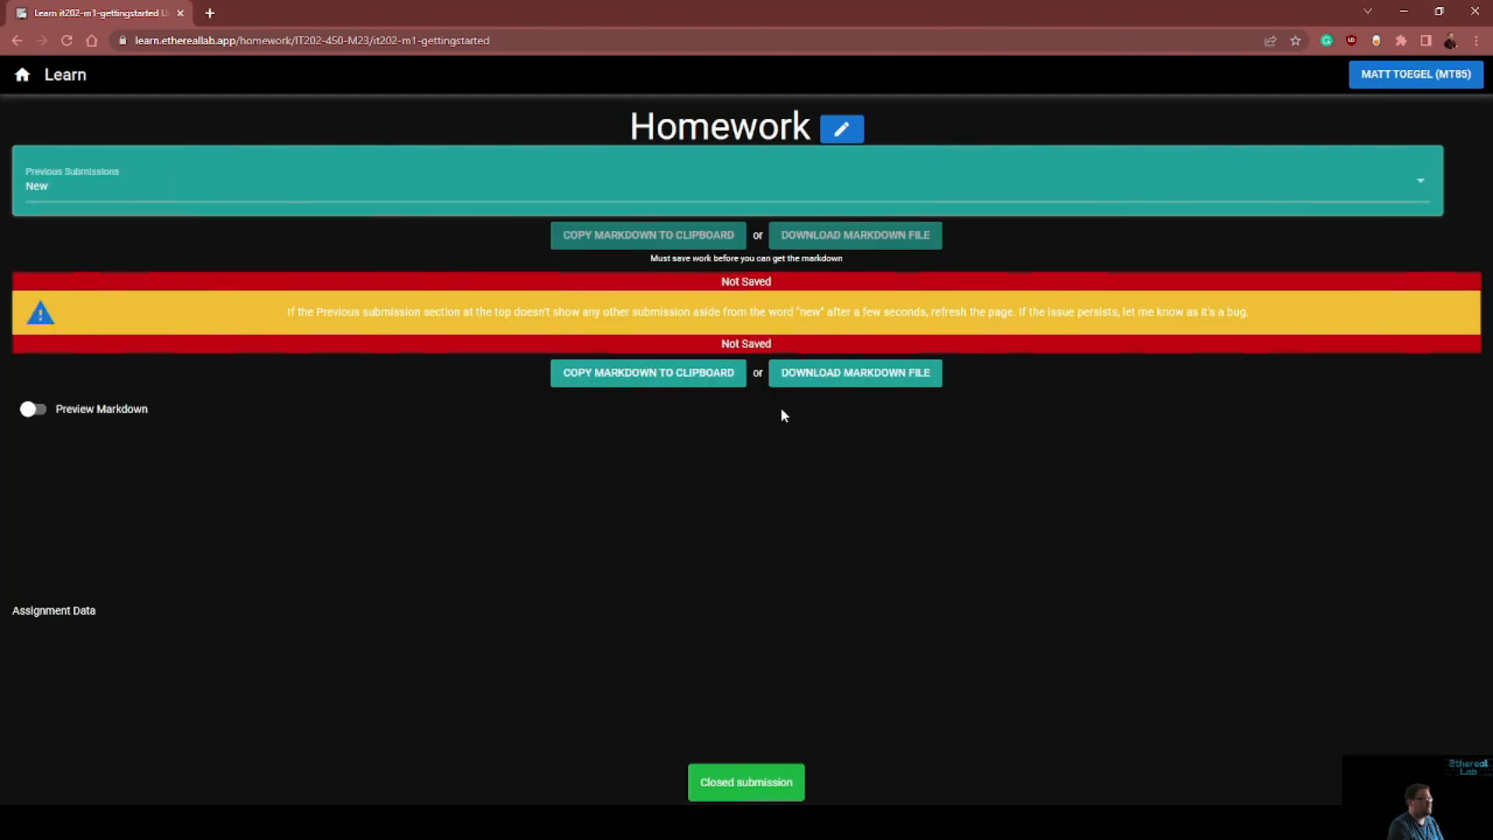
# Look through the new submission's deliverables, checking which screenshot, text and URL fields still need content
pyautogui.scroll(-4, 879, 420)
pyautogui.scroll(-5, 865, 417)
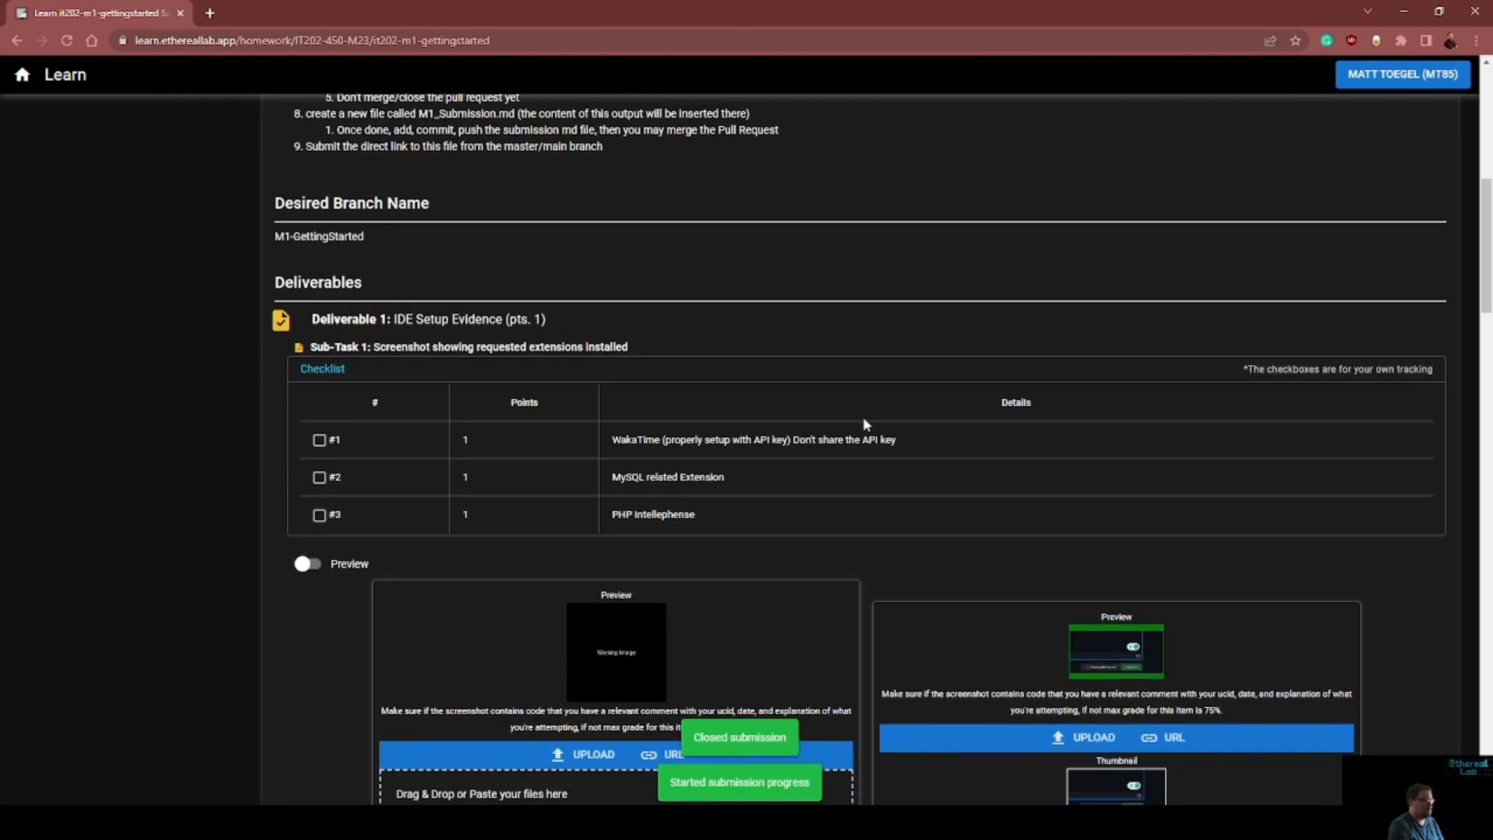
pyautogui.scroll(9, 863, 421)
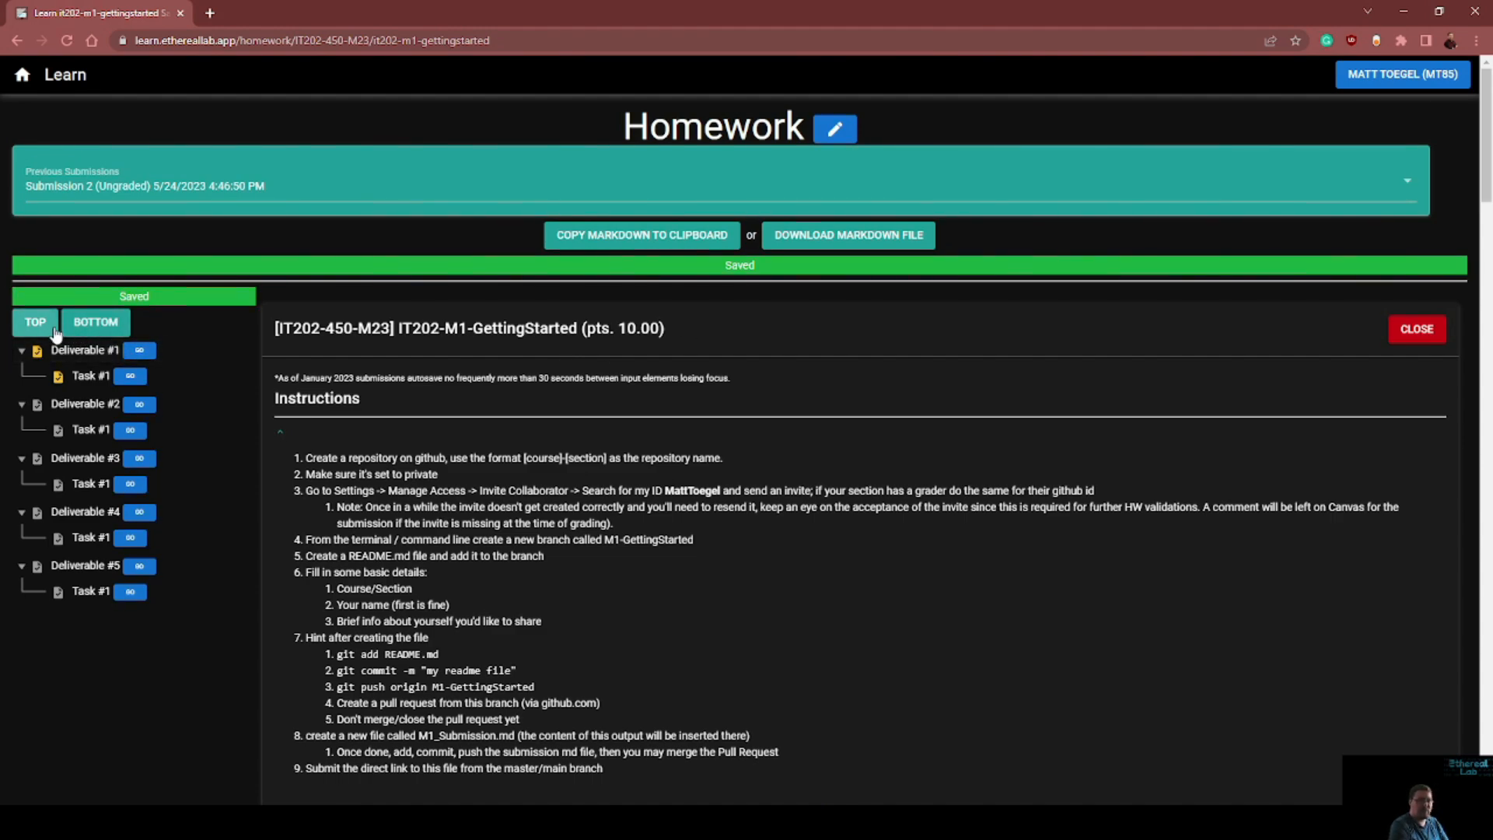
pyautogui.click(145, 482)
pyautogui.scroll(-20, 356, 454)
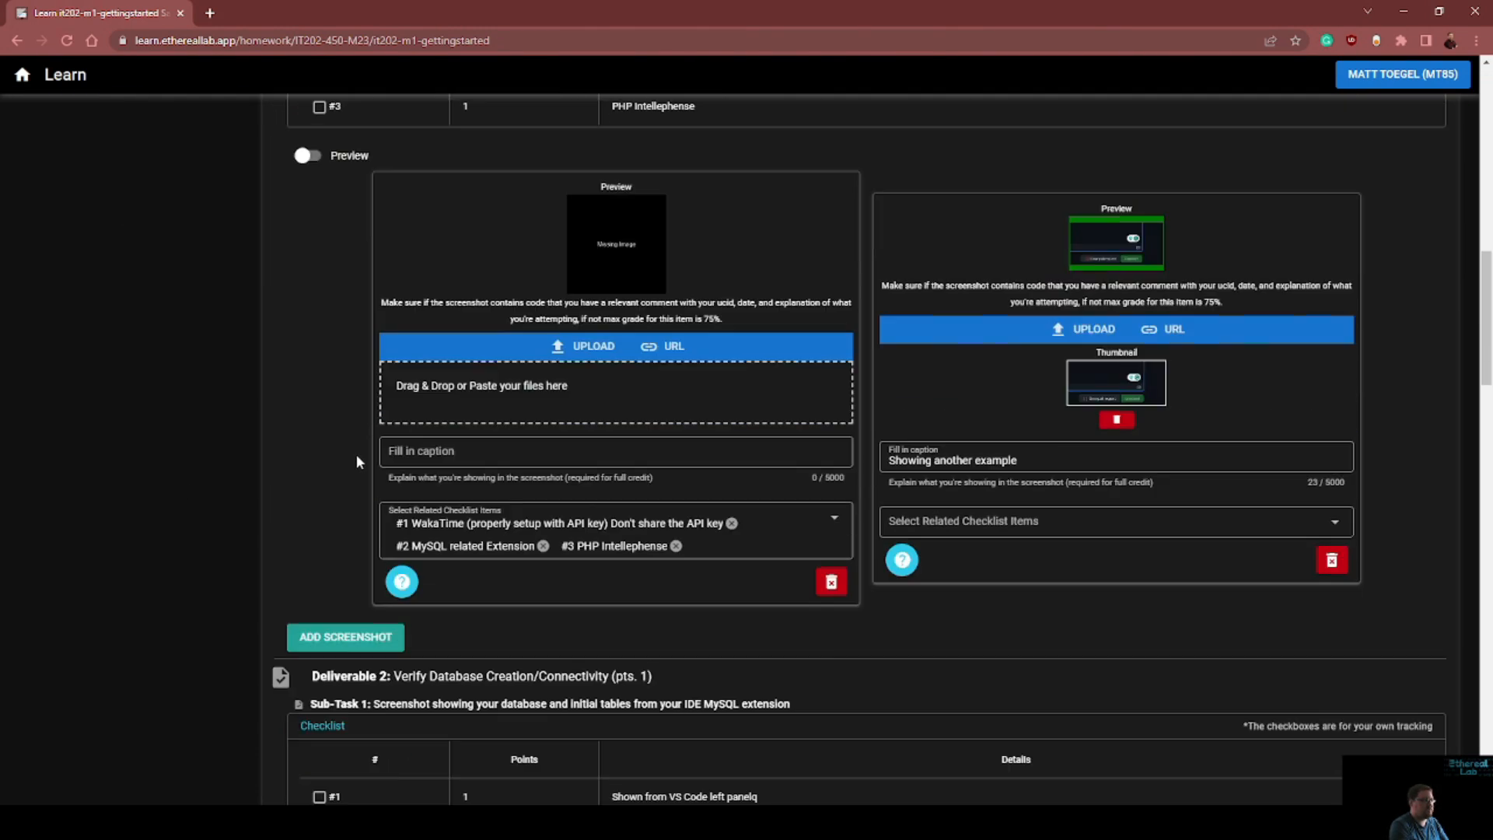
pyautogui.scroll(2, 358, 454)
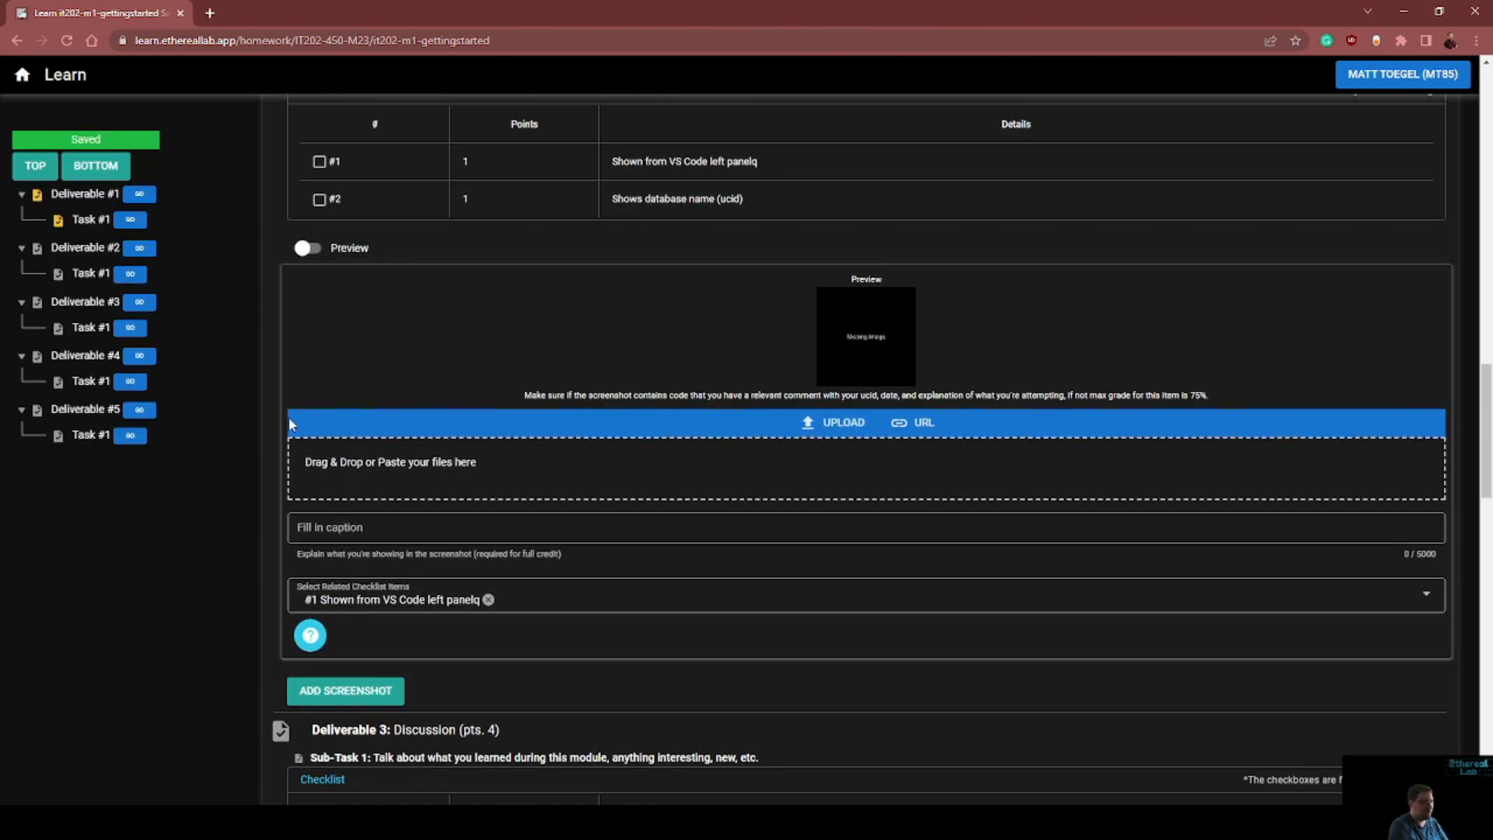
pyautogui.click(96, 166)
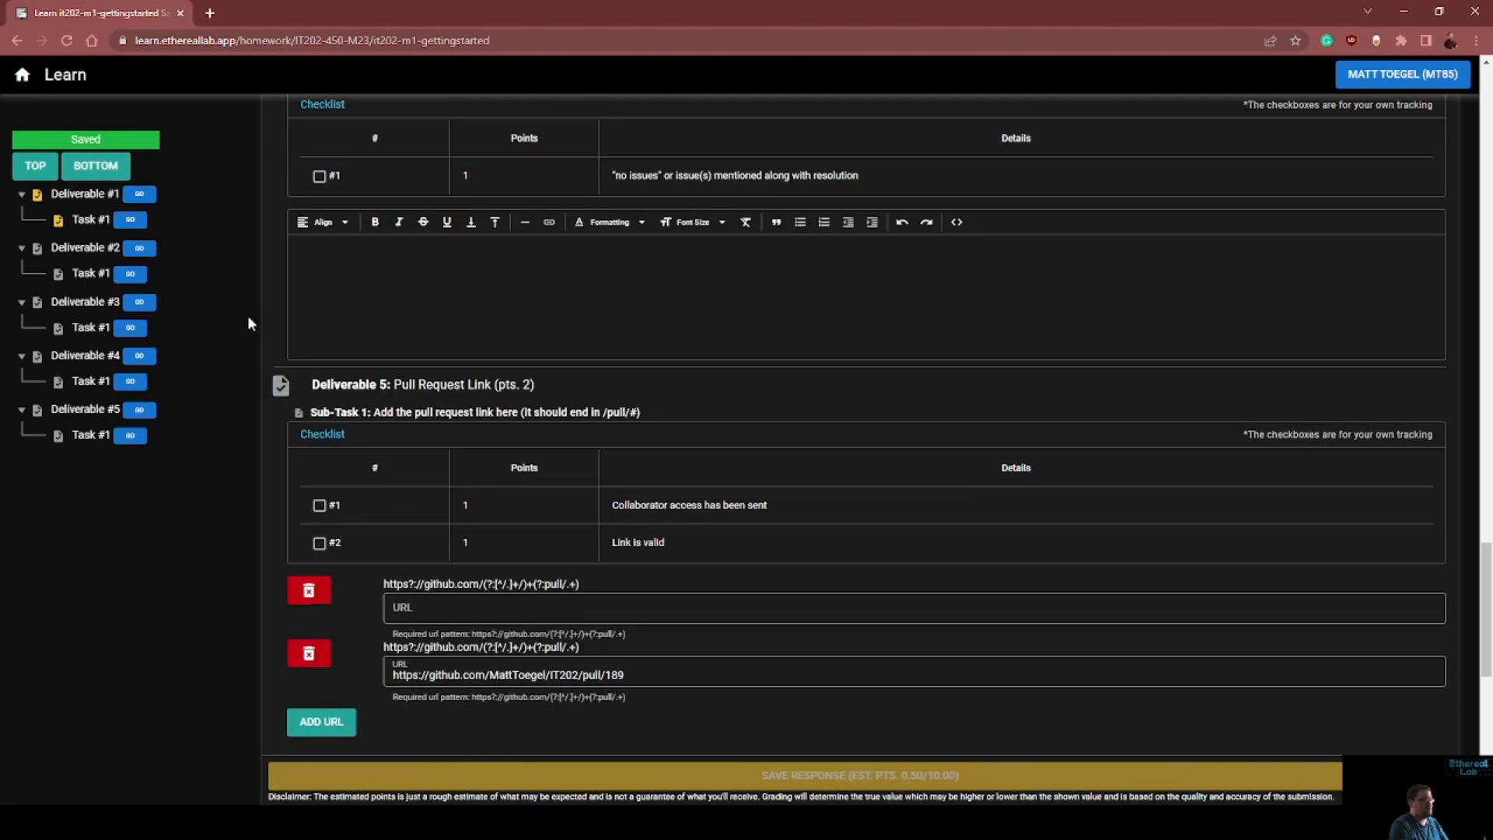
pyautogui.click(35, 165)
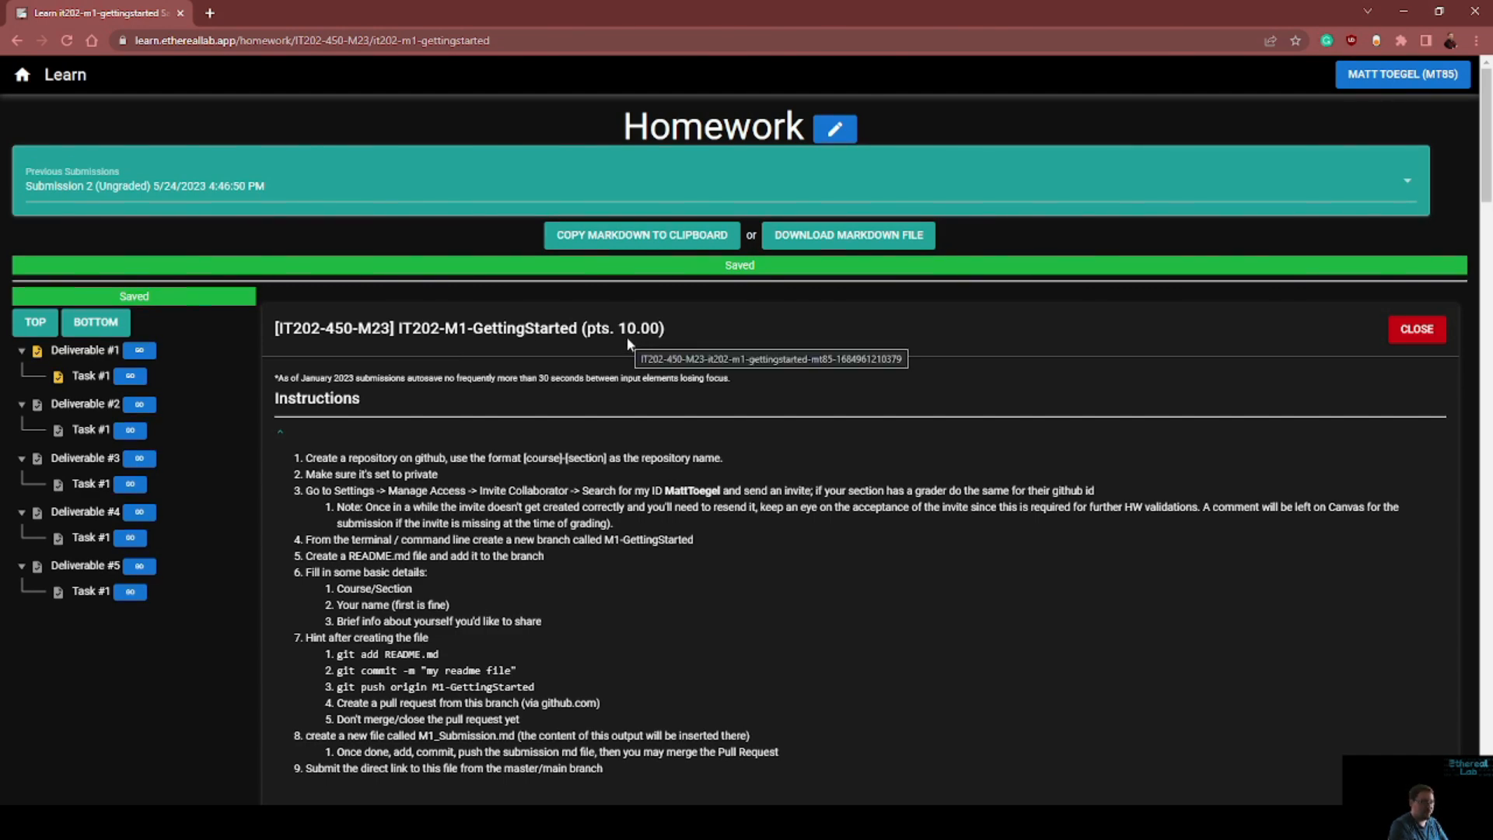
# Read the assignment instructions, the desired branch name and Deliverable 1's checklist of required IDE extensions
pyautogui.scroll(-3, 628, 345)
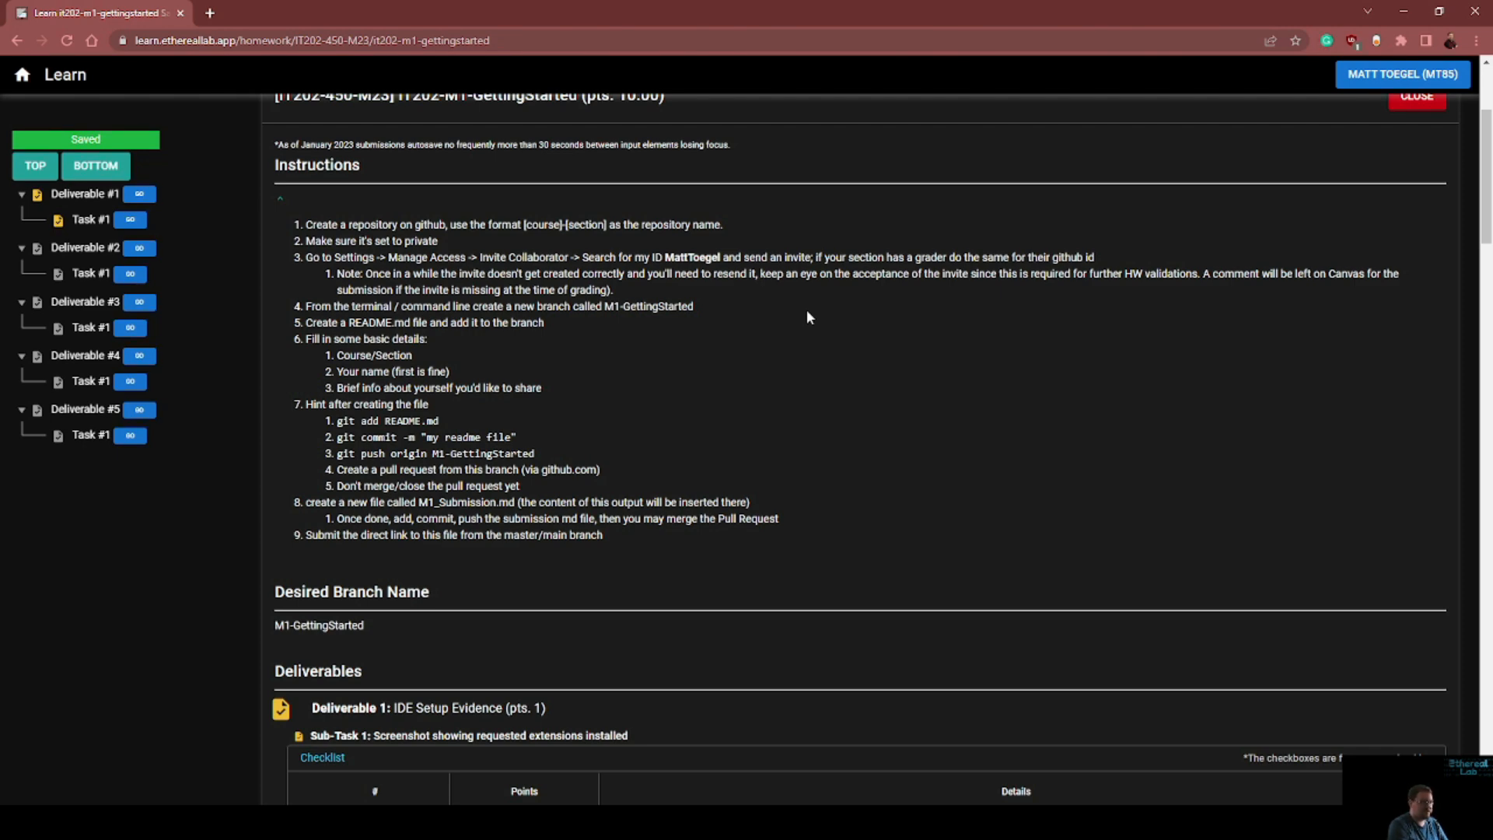
pyautogui.scroll(-2, 769, 311)
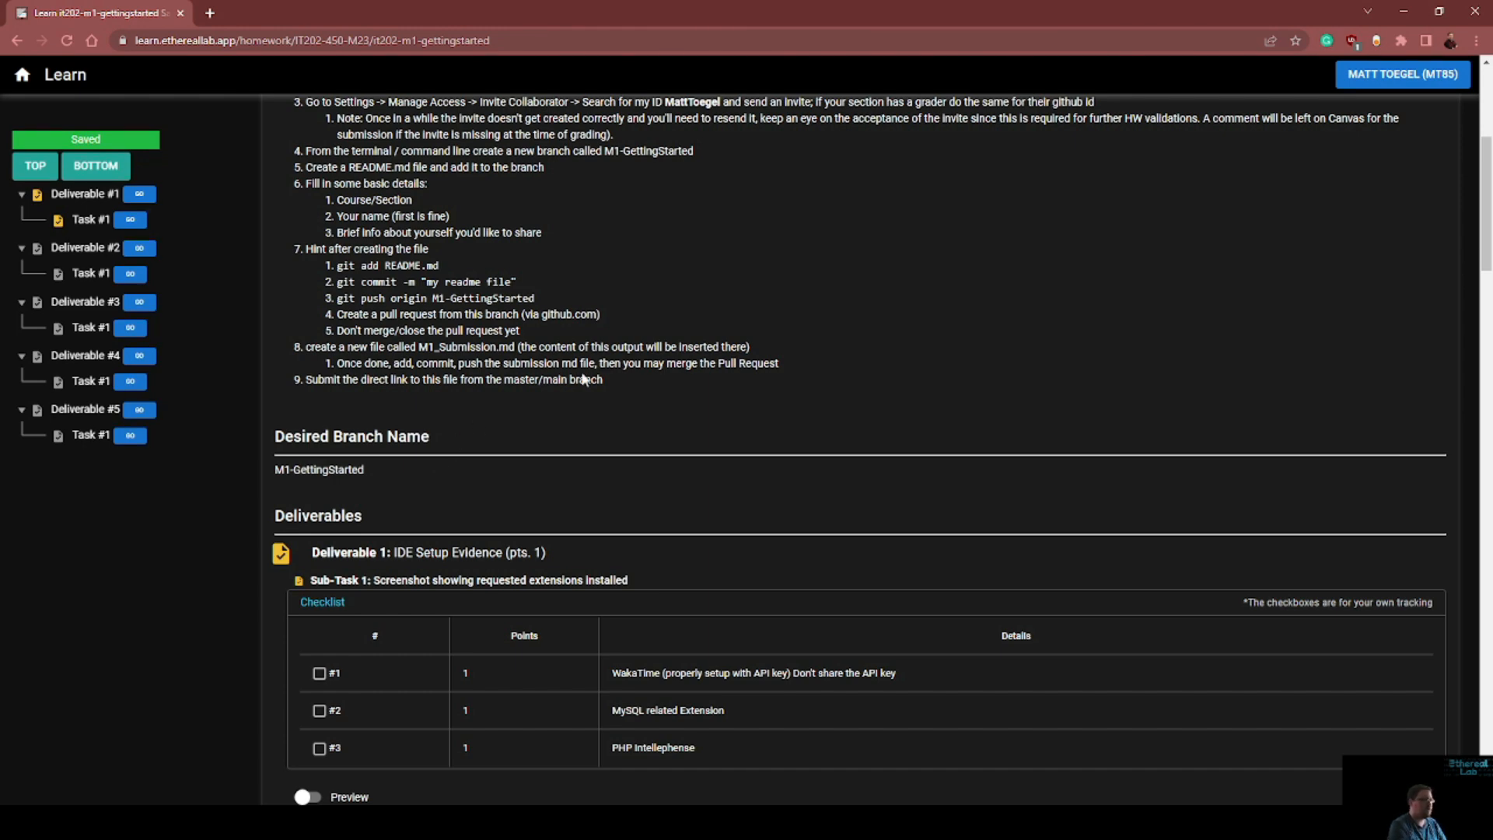
pyautogui.scroll(-4, 579, 374)
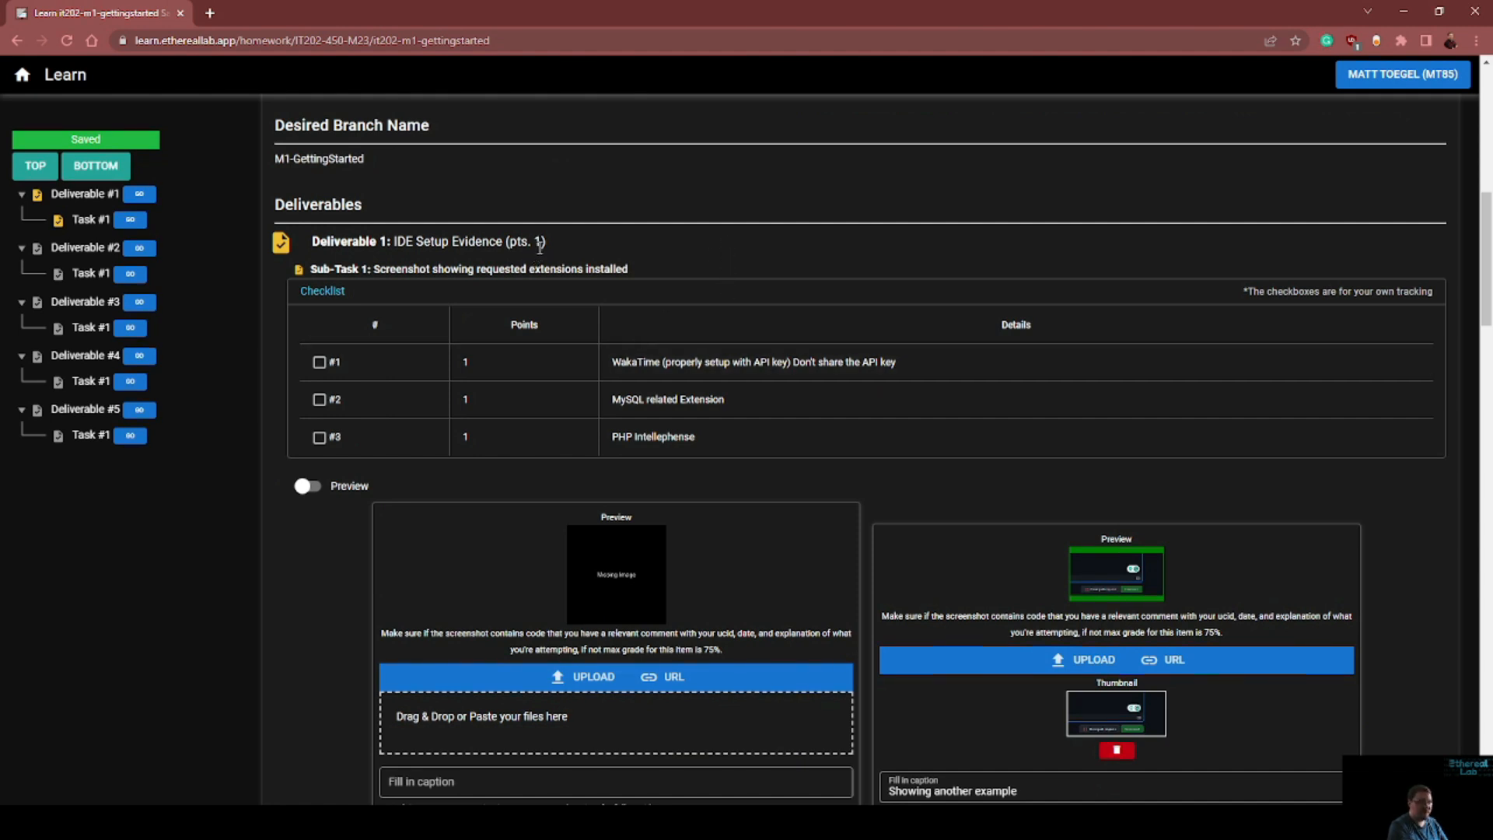
pyautogui.scroll(-1, 719, 262)
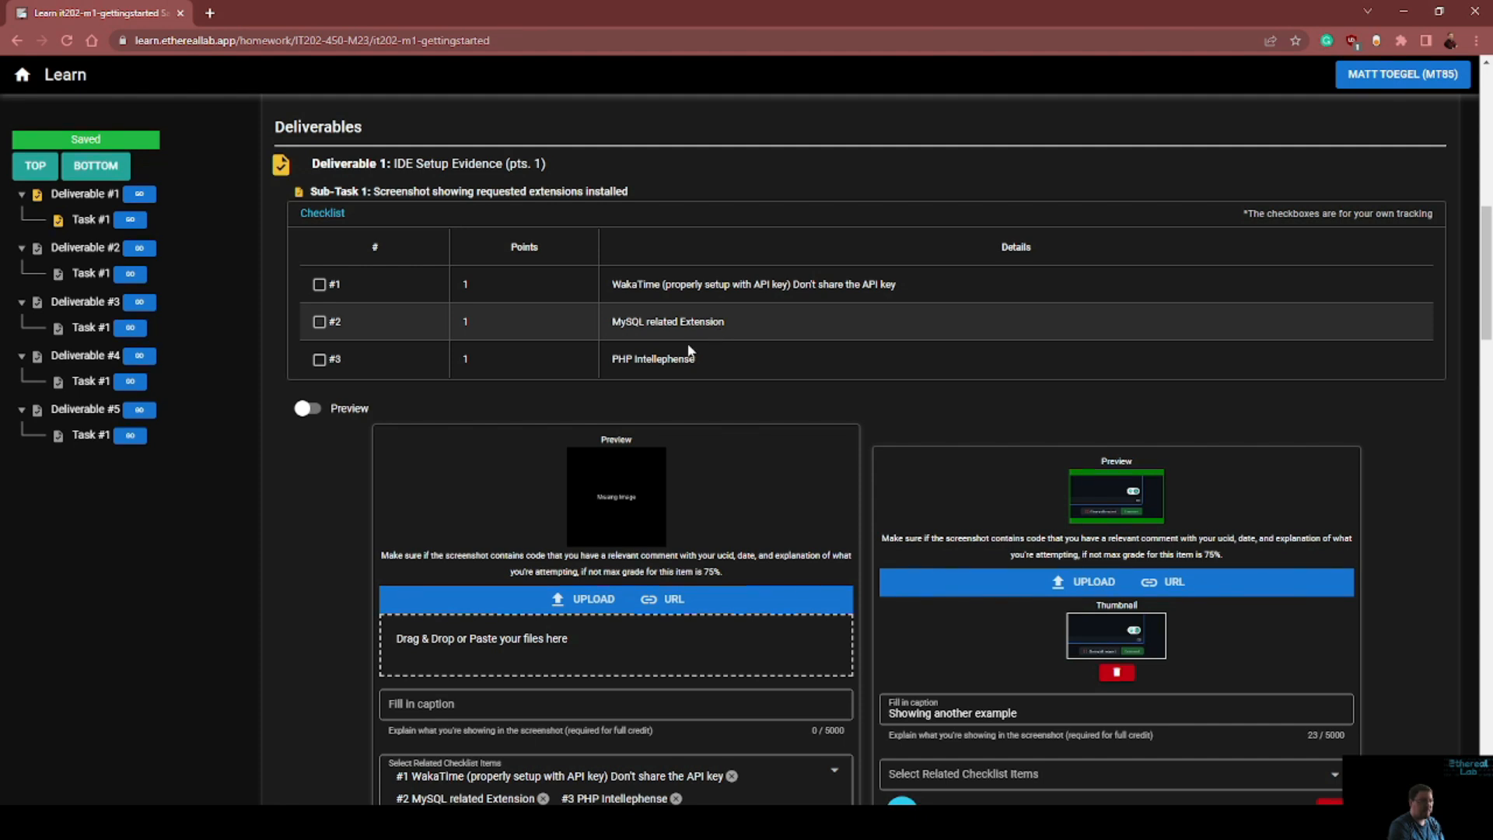
pyautogui.scroll(2, 623, 364)
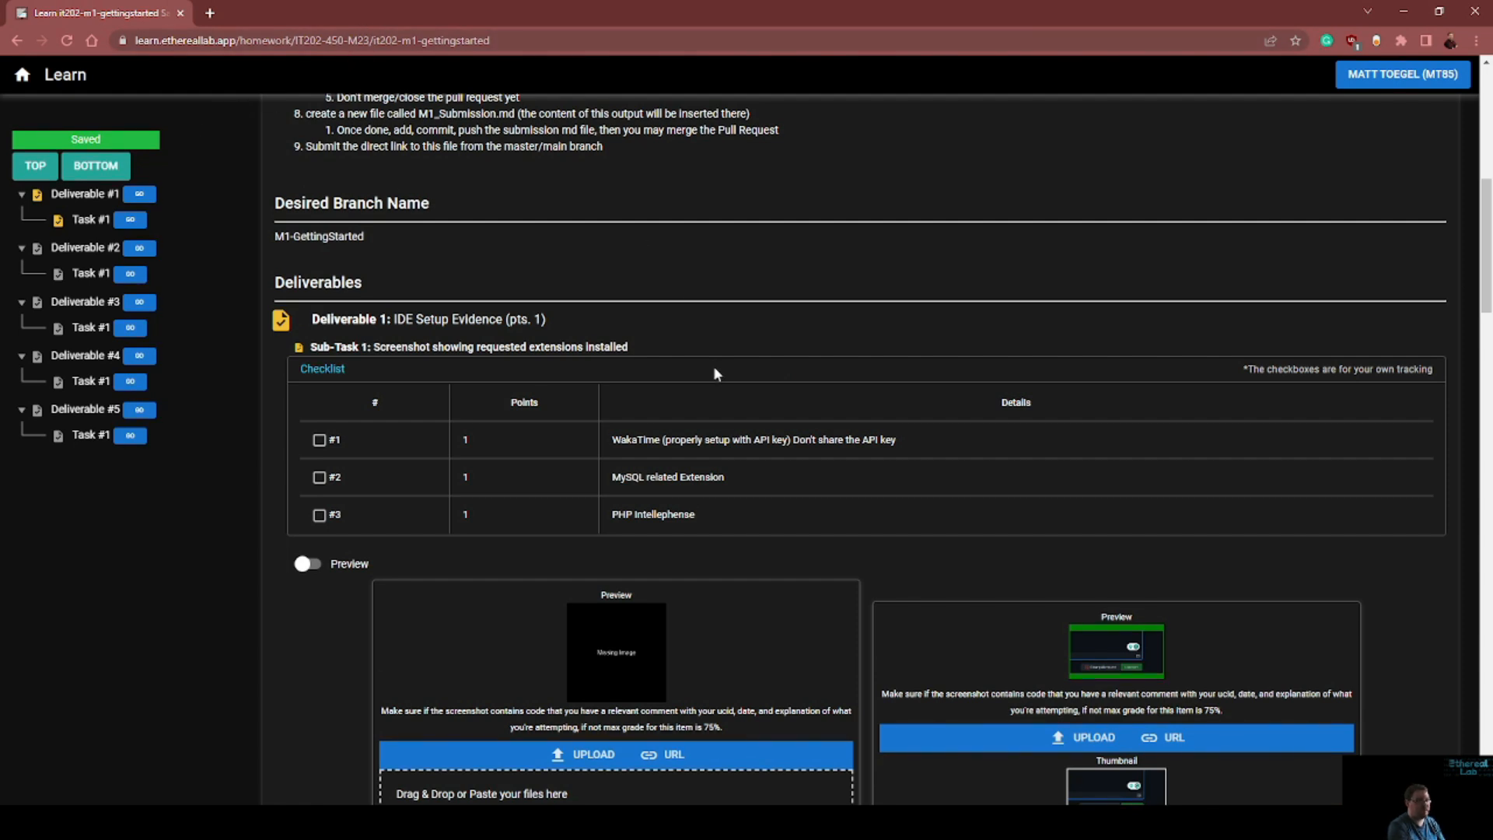
pyautogui.moveTo(609, 514); pyautogui.dragTo(741, 522)
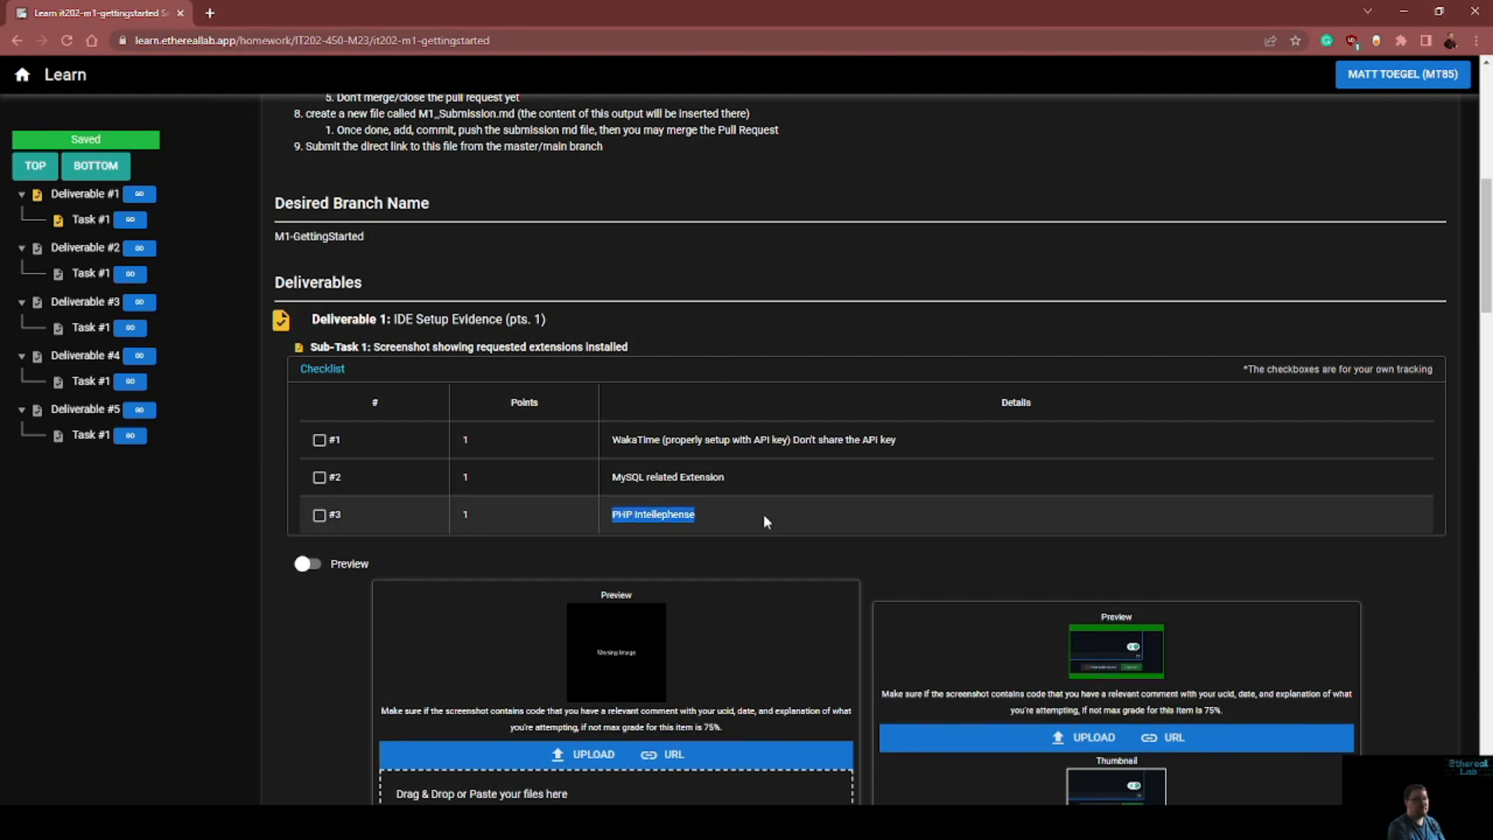
pyautogui.click(761, 512)
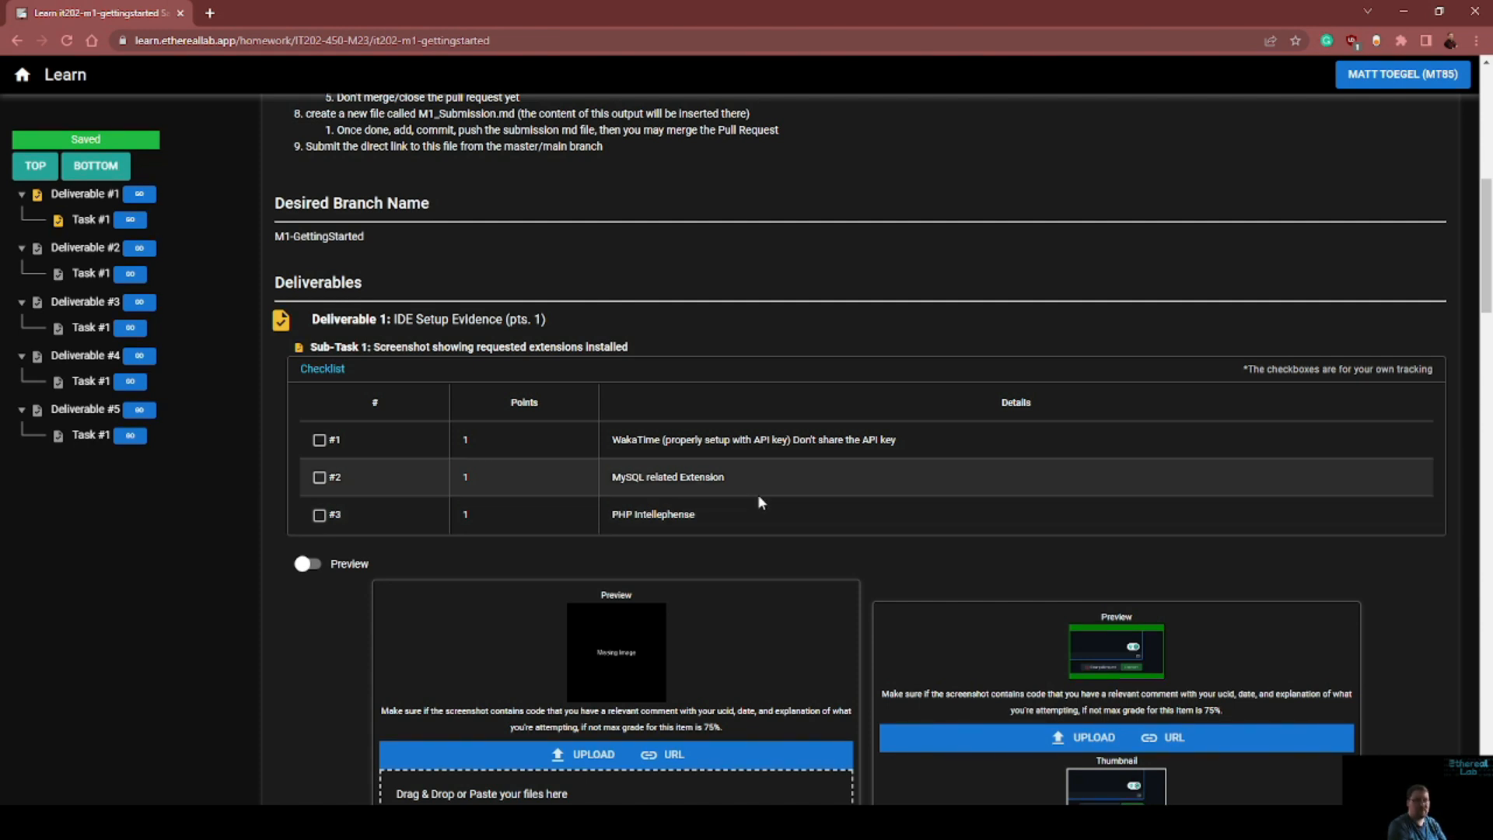
# Delete the screenshot entry captioned "Showing another example" from Deliverable 1 and confirm the removal
pyautogui.scroll(-4, 757, 493)
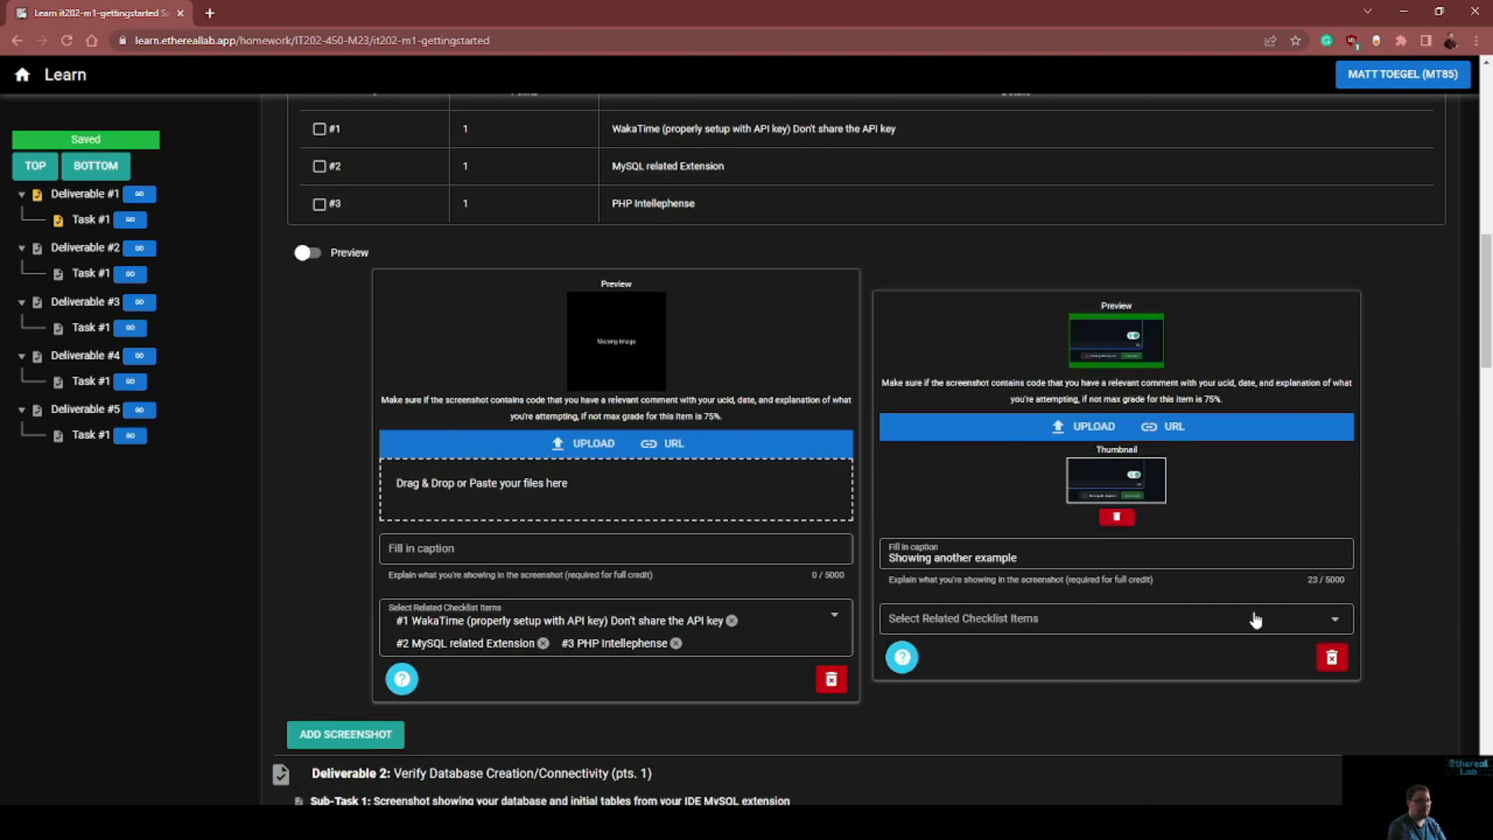
pyautogui.click(1322, 660)
pyautogui.click(864, 471)
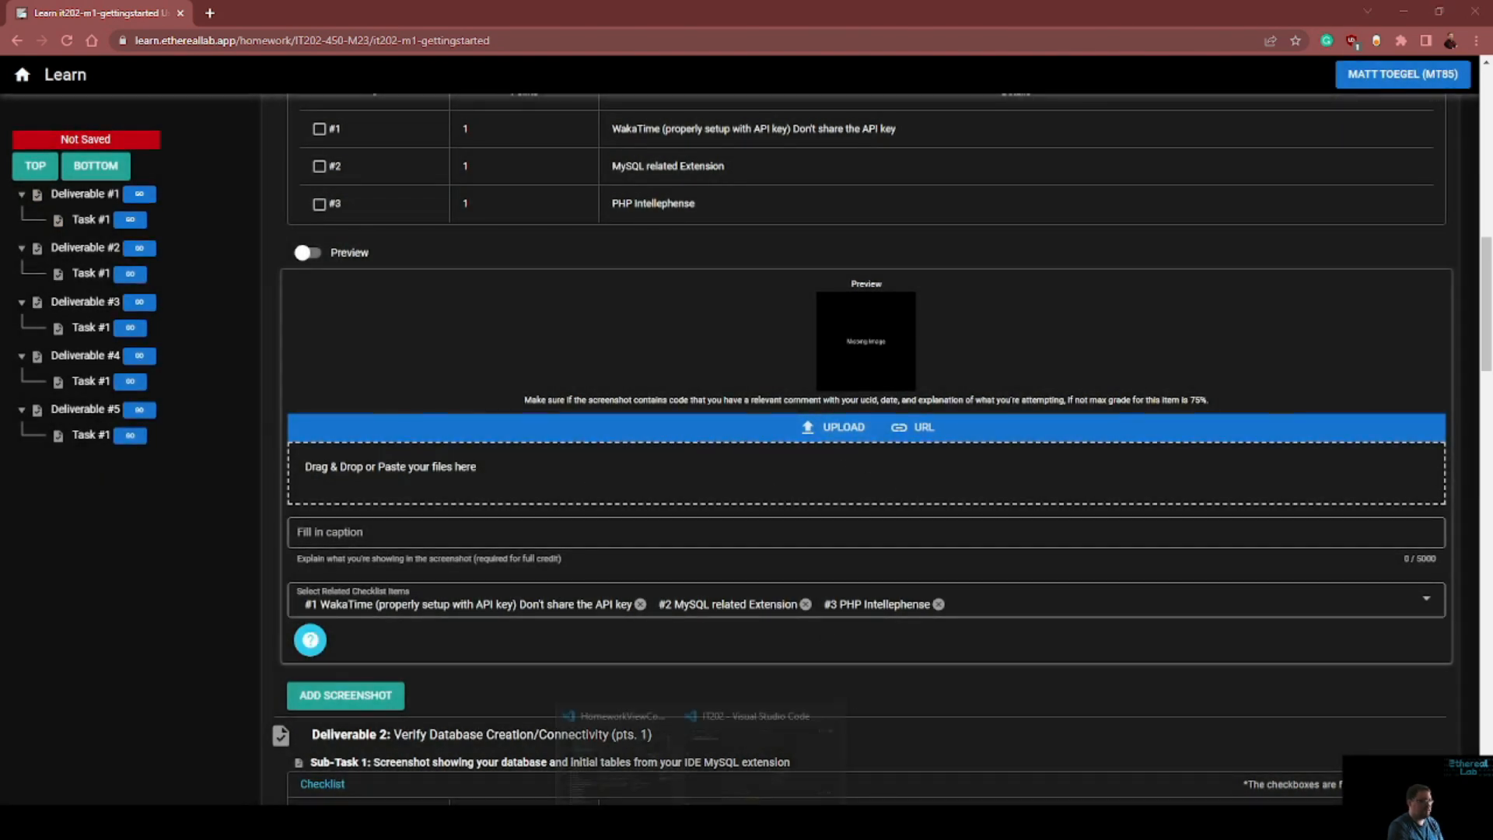
# Switch to Visual Studio Code and enable the PHP Intelephense extension in the list of installed extensions
pyautogui.hotkey('alt', 'Tab')
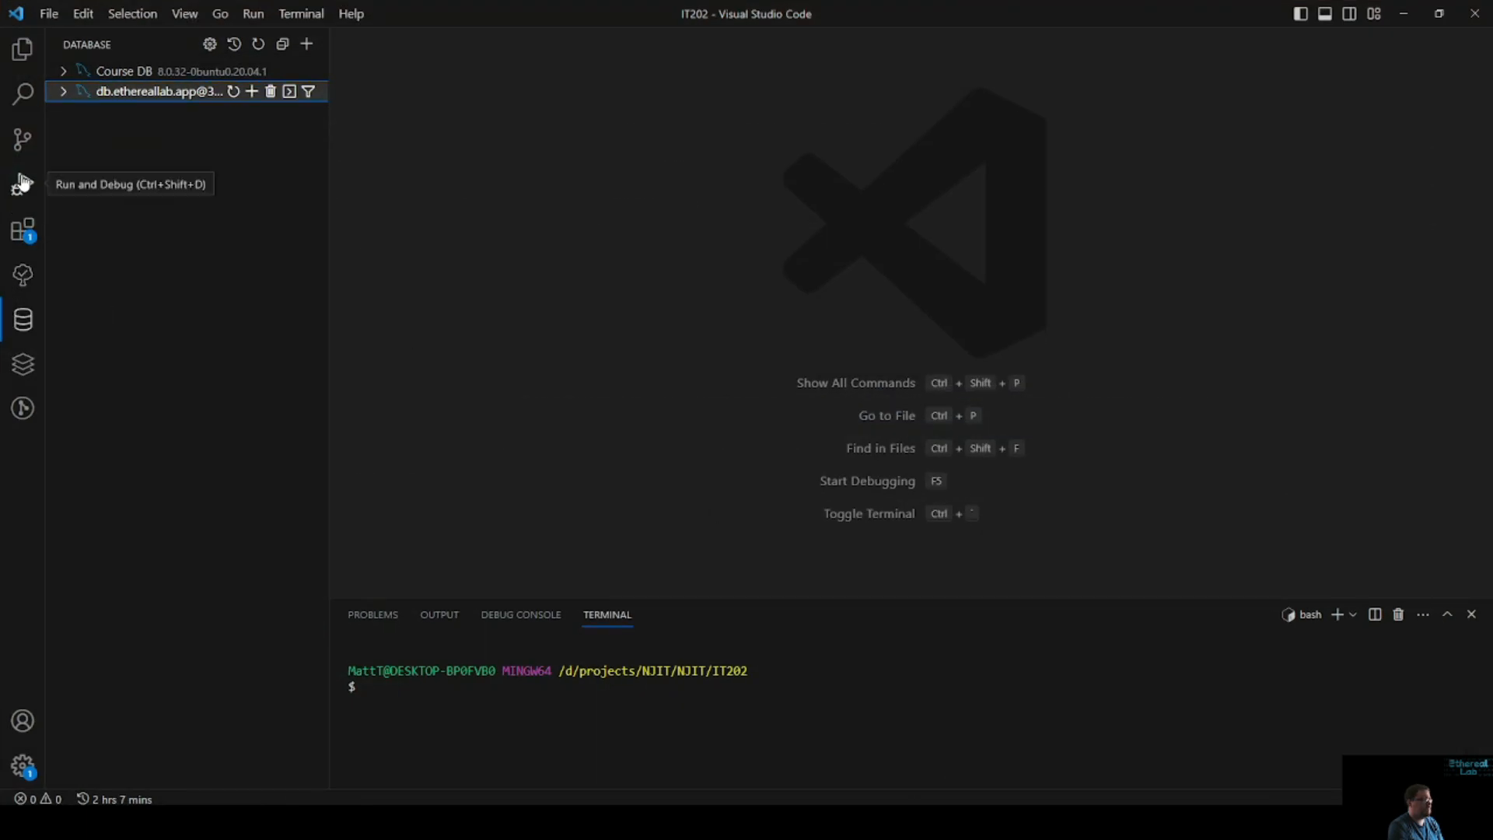
pyautogui.click(17, 233)
pyautogui.scroll(3, 156, 507)
pyautogui.scroll(12, 189, 319)
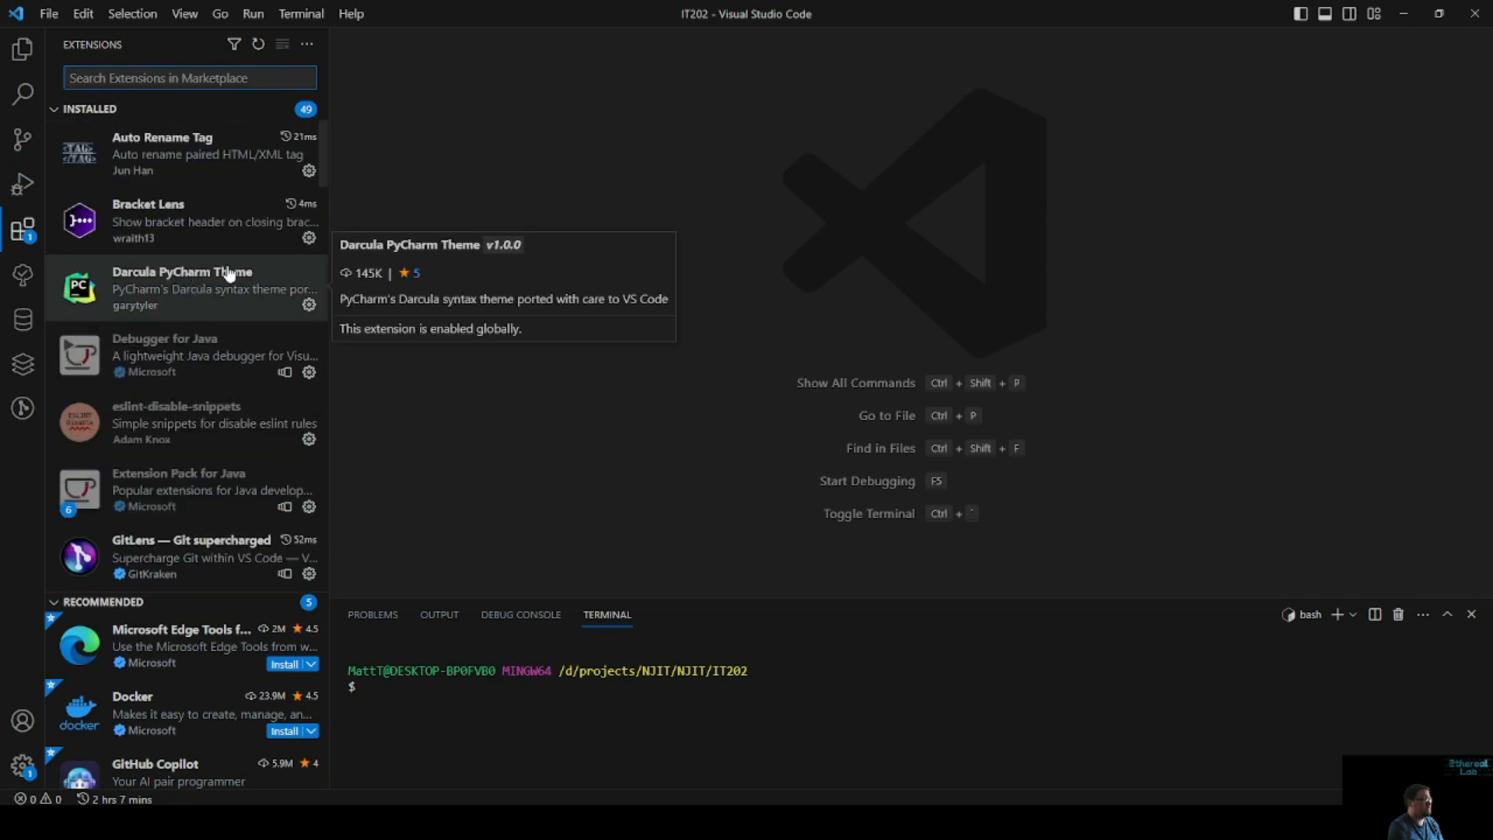
pyautogui.scroll(-5, 282, 356)
pyautogui.scroll(-11, 277, 351)
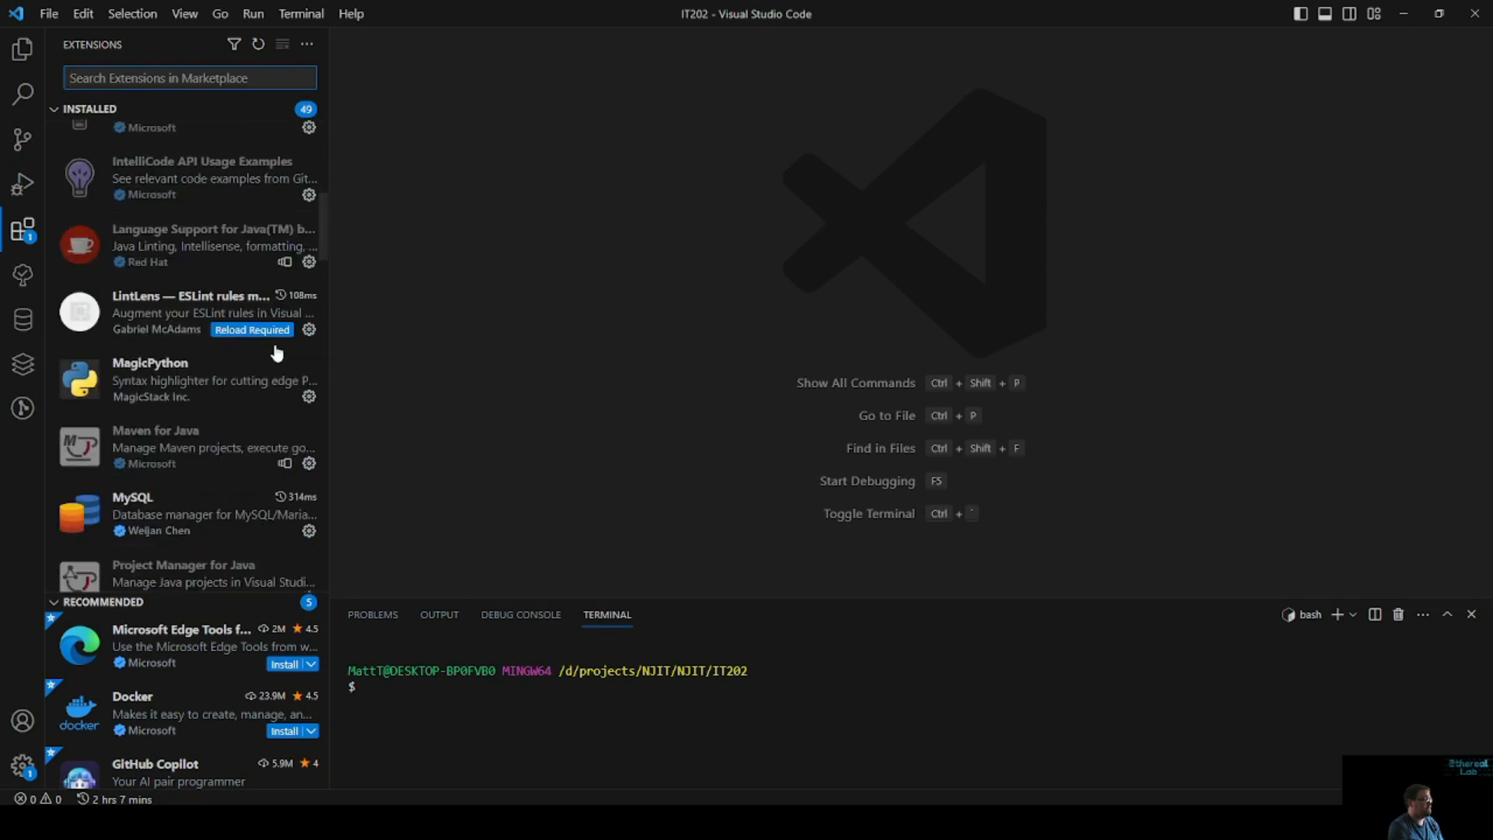
pyautogui.scroll(-15, 277, 351)
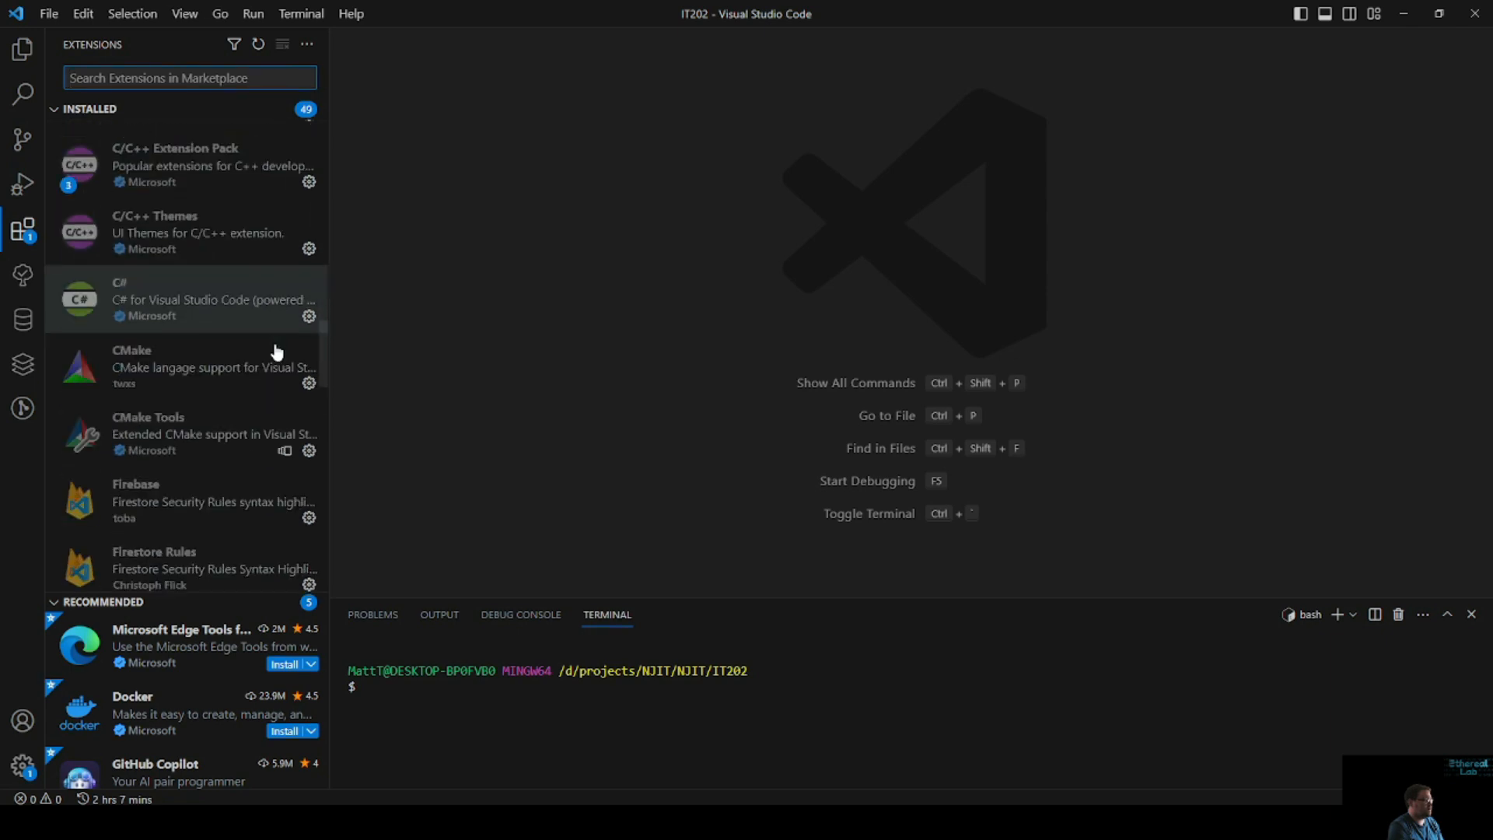
pyautogui.scroll(-9, 273, 398)
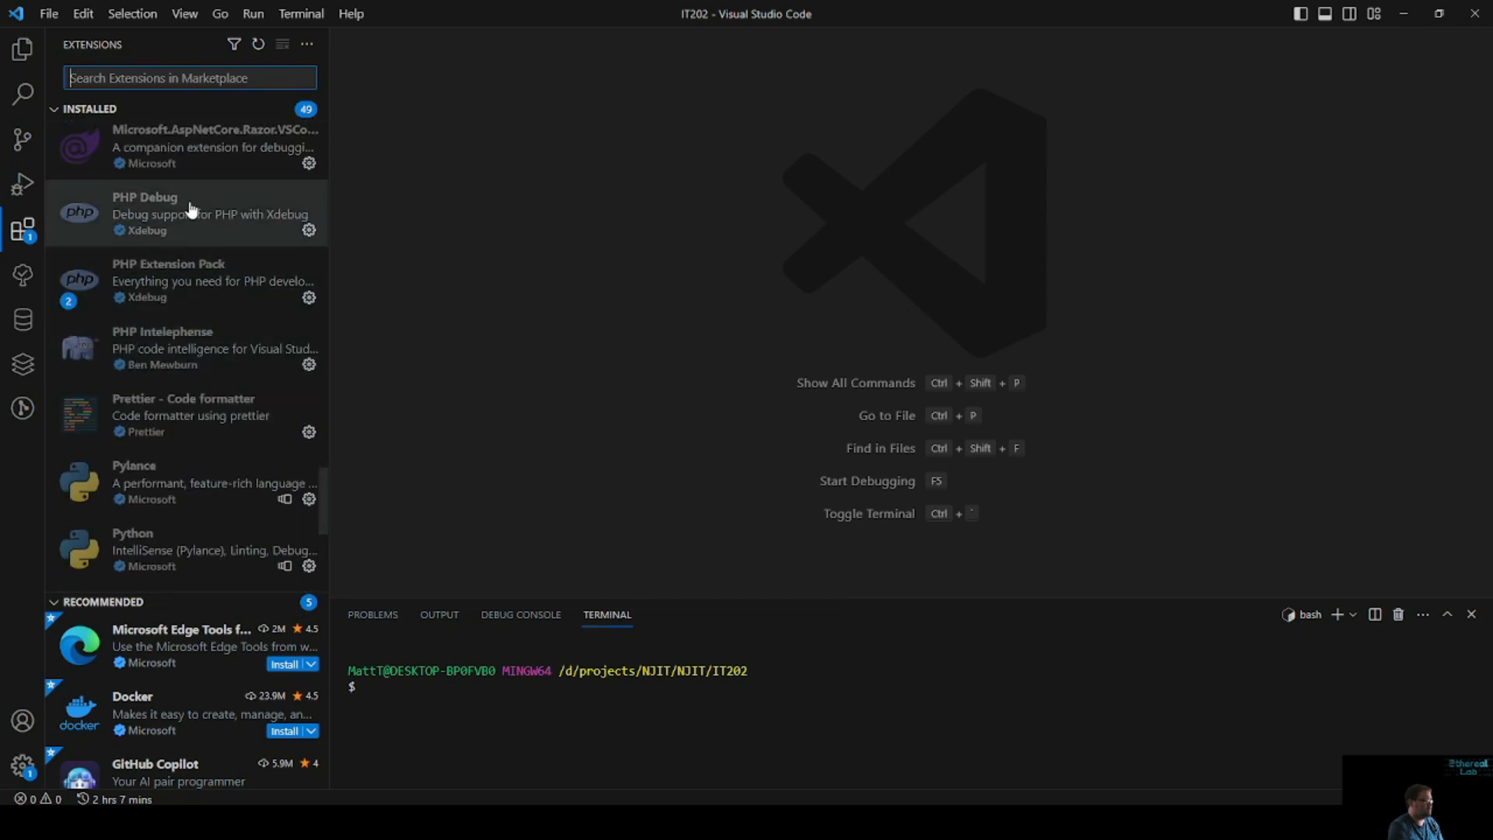
pyautogui.rightClick(185, 356)
pyautogui.click(274, 389)
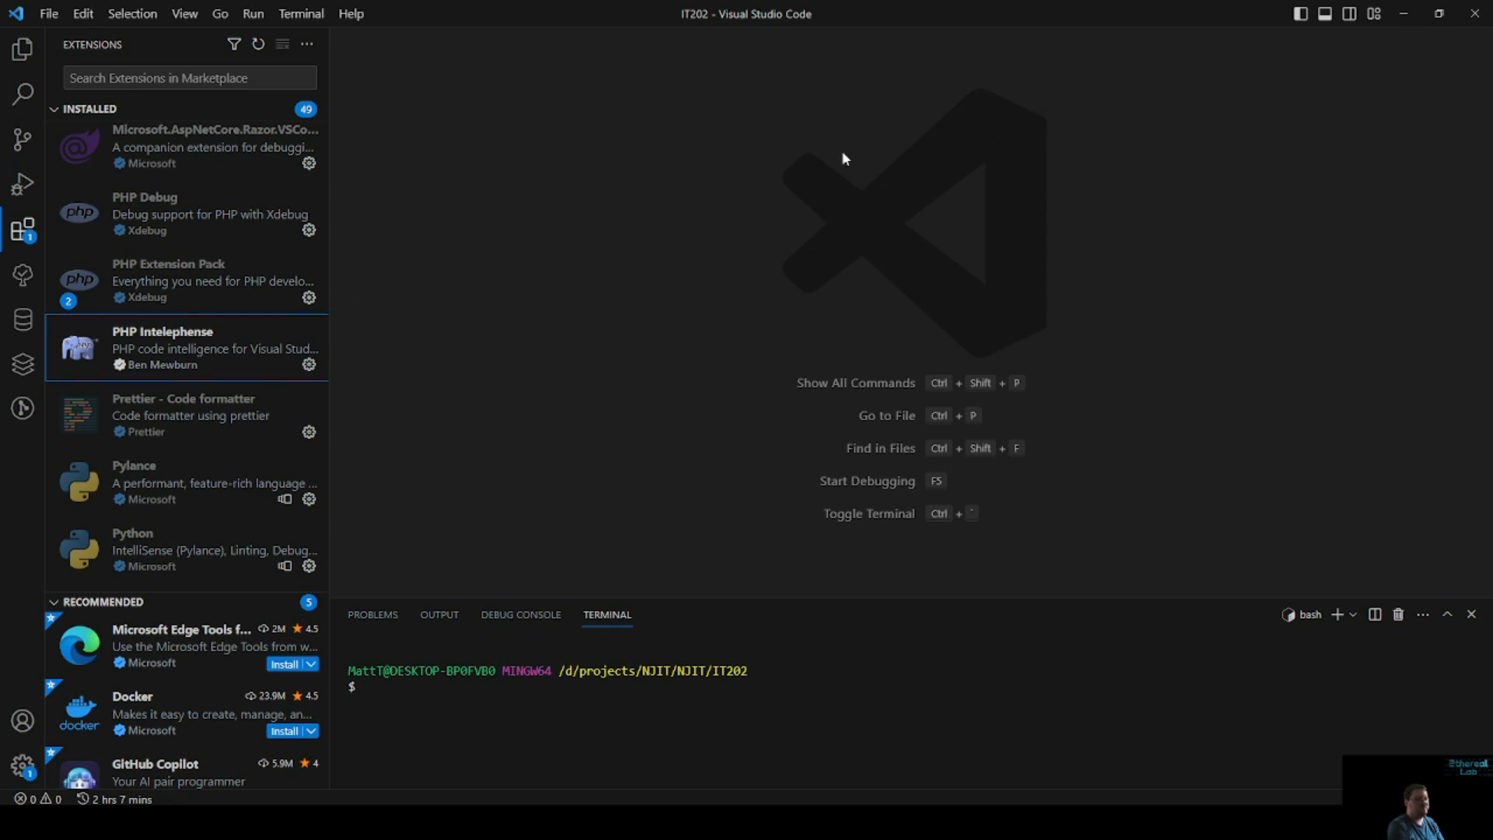
# Capture a screen snip of the PHP Intelephense entry in the installed extensions and return to the homework submission page
pyautogui.press('super+shift+s')
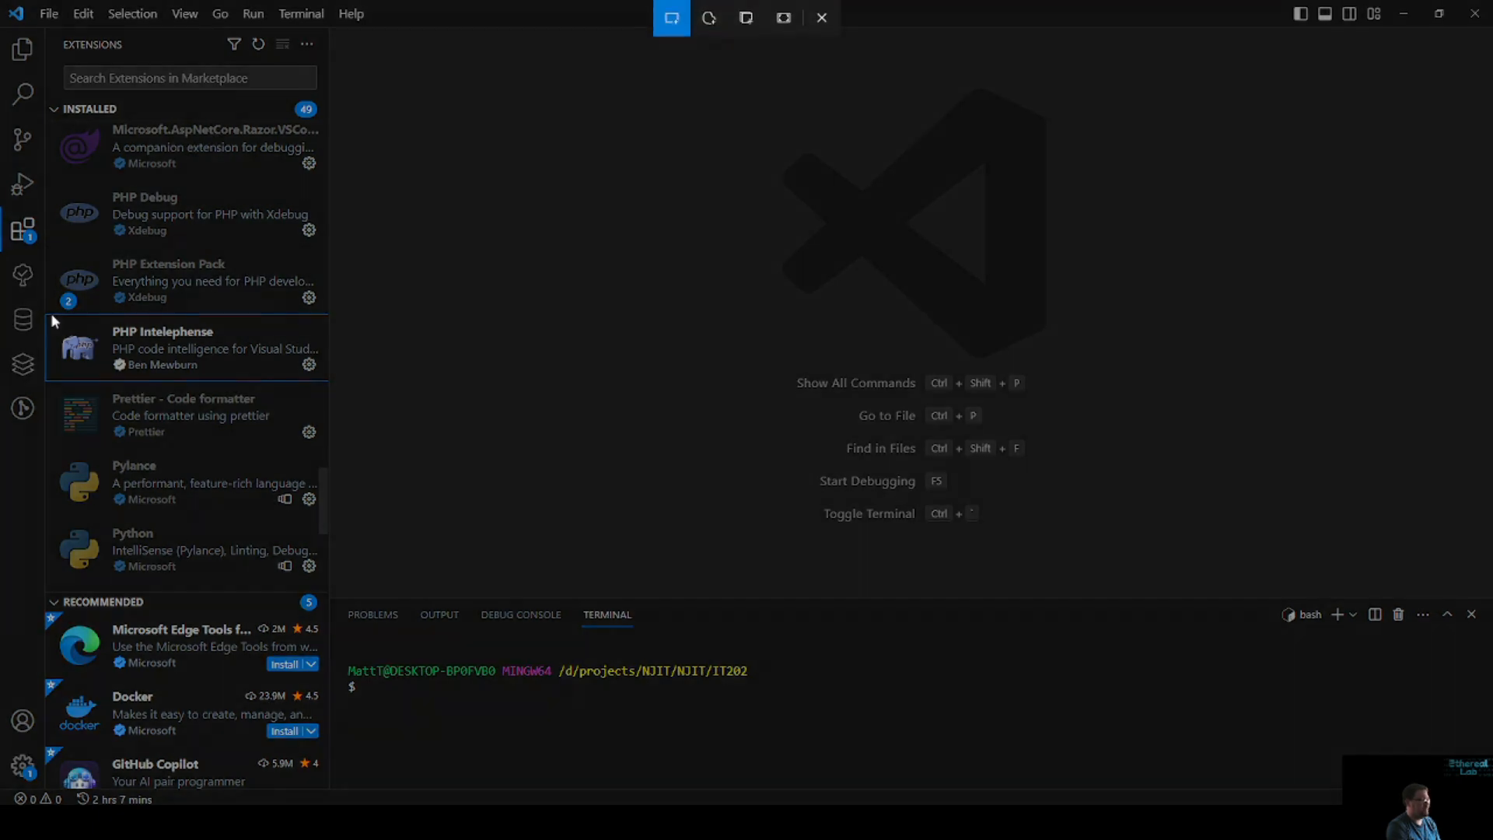
pyautogui.moveTo(45, 308); pyautogui.dragTo(340, 389)
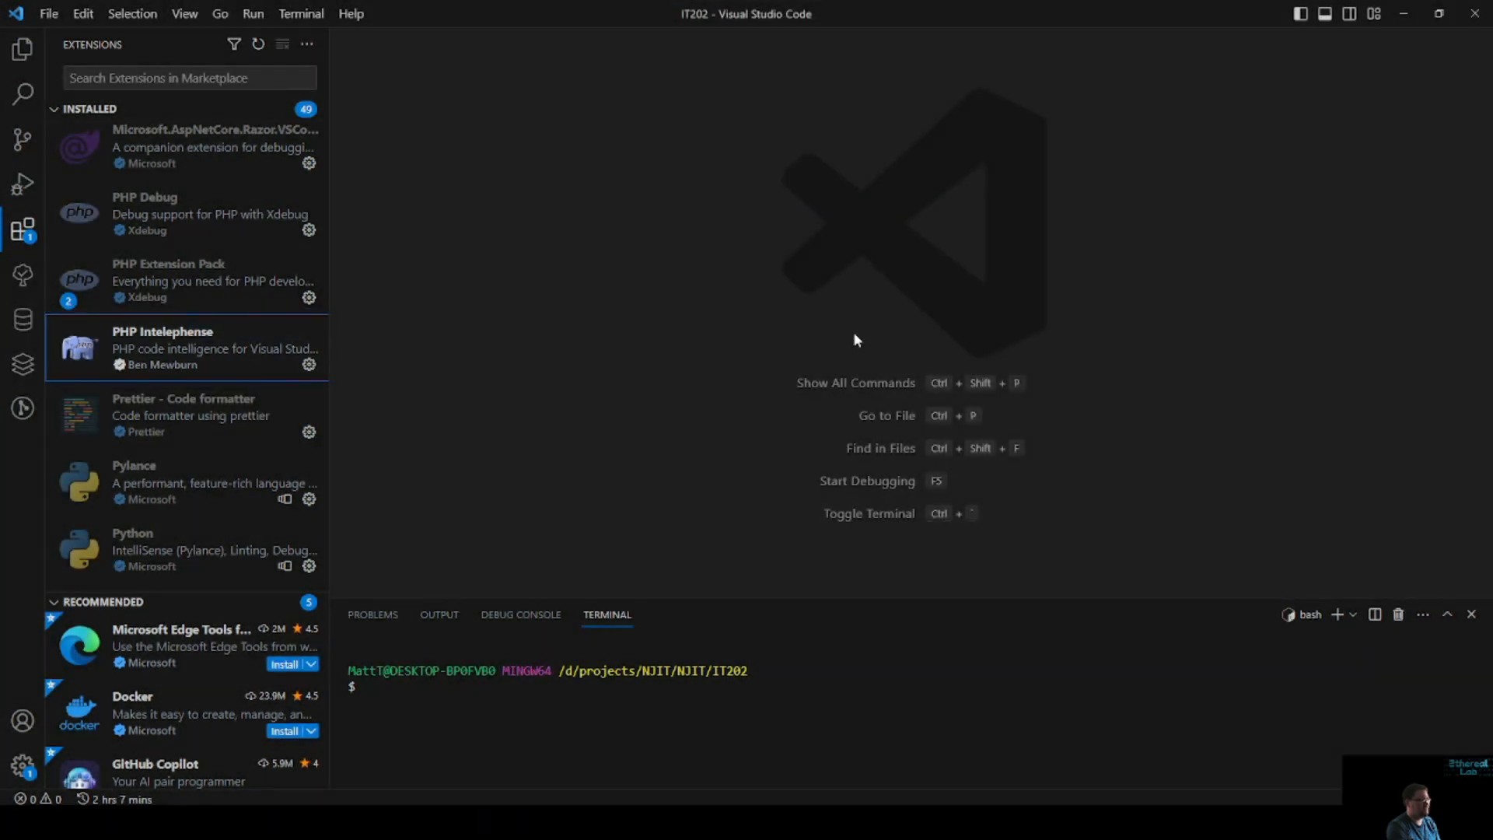
pyautogui.click(1401, 14)
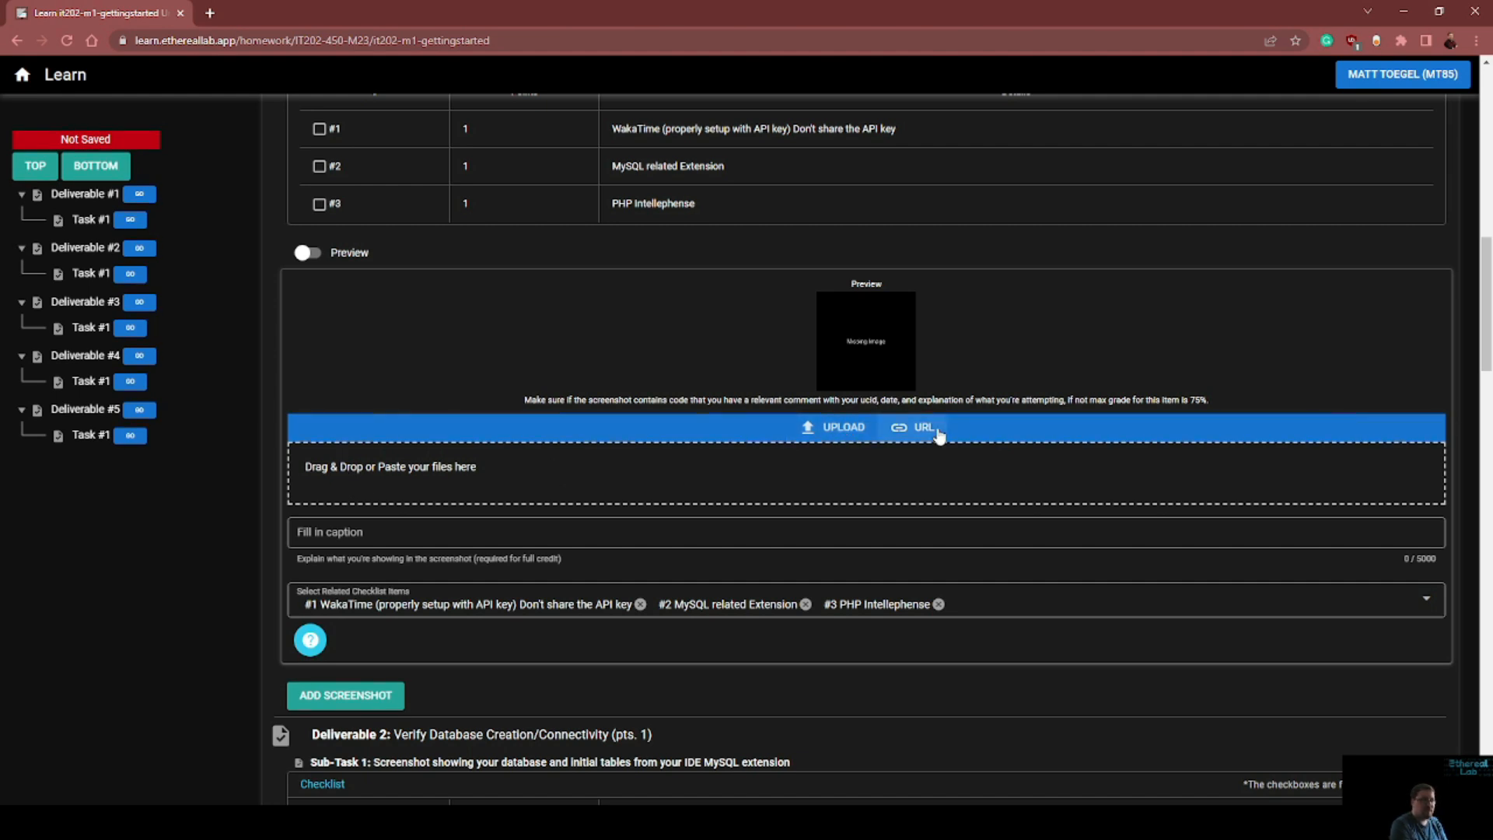
# Look at the screenshot URL option, switch back to file upload and paste the PHP Intelephense snip into Deliverable 1
pyautogui.click(910, 427)
pyautogui.click(444, 458)
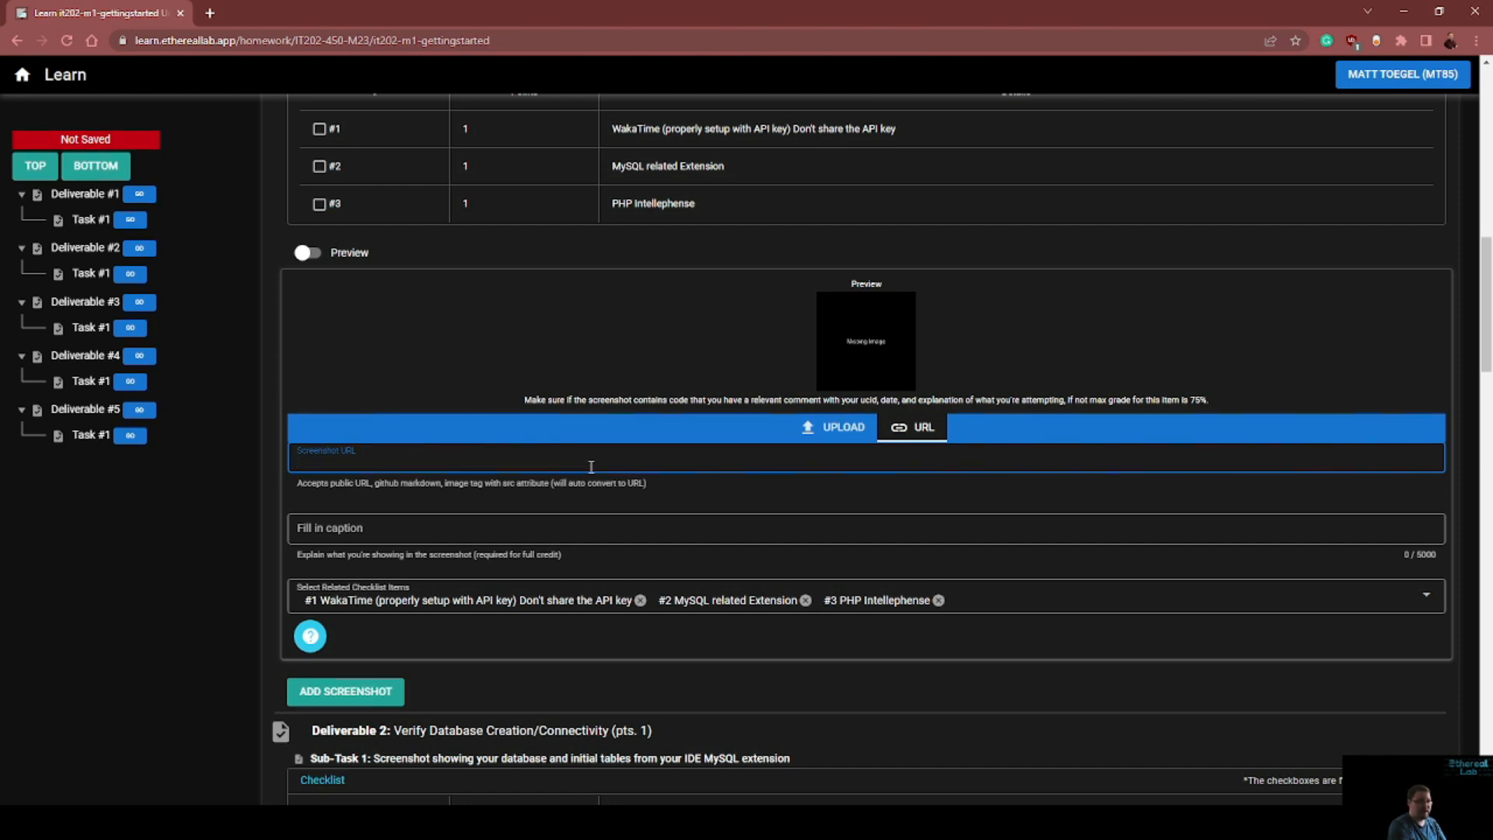
pyautogui.click(851, 429)
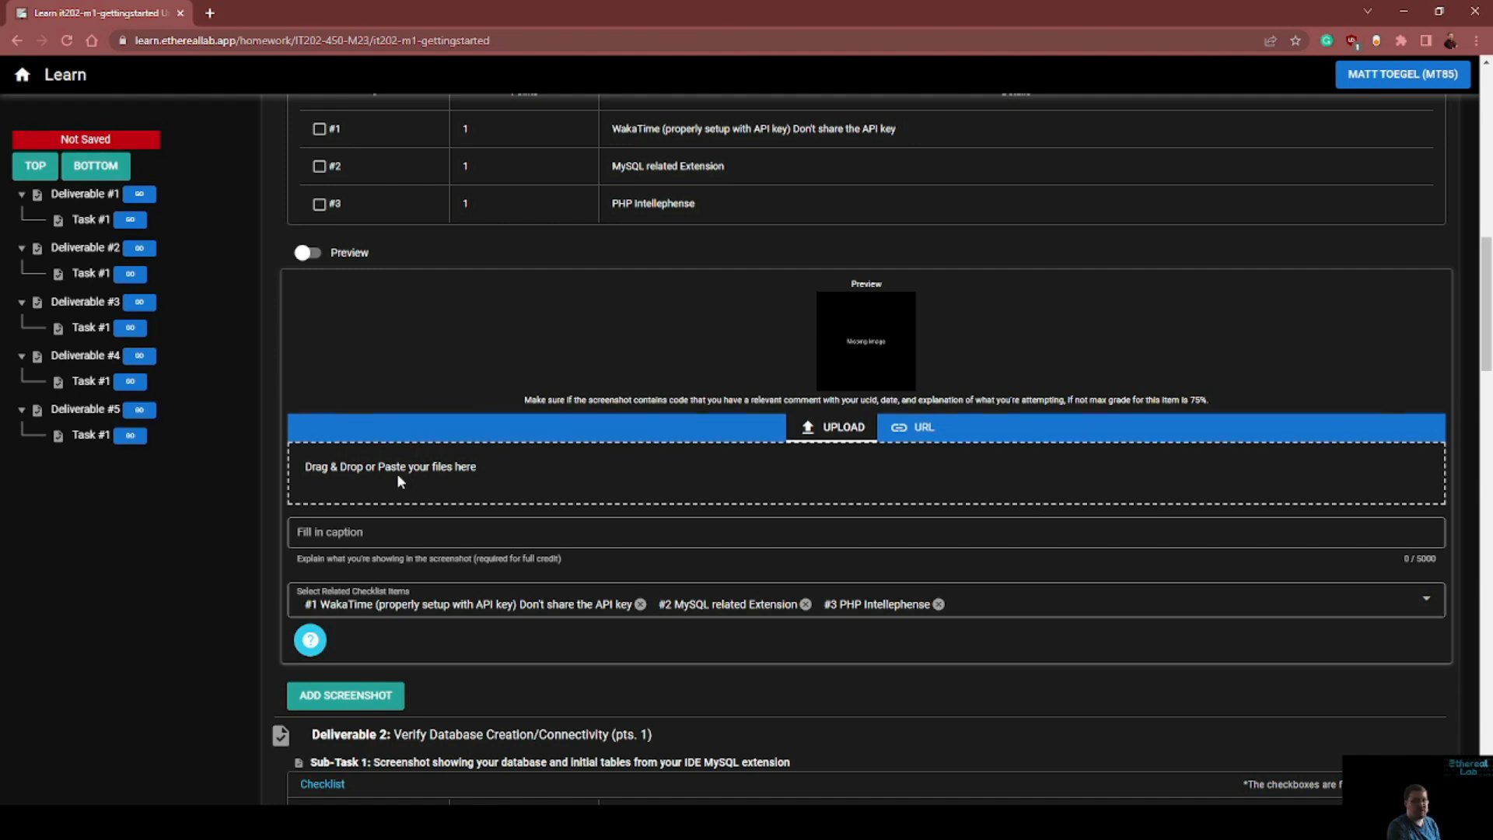
pyautogui.hotkey('ctrl', 'v')
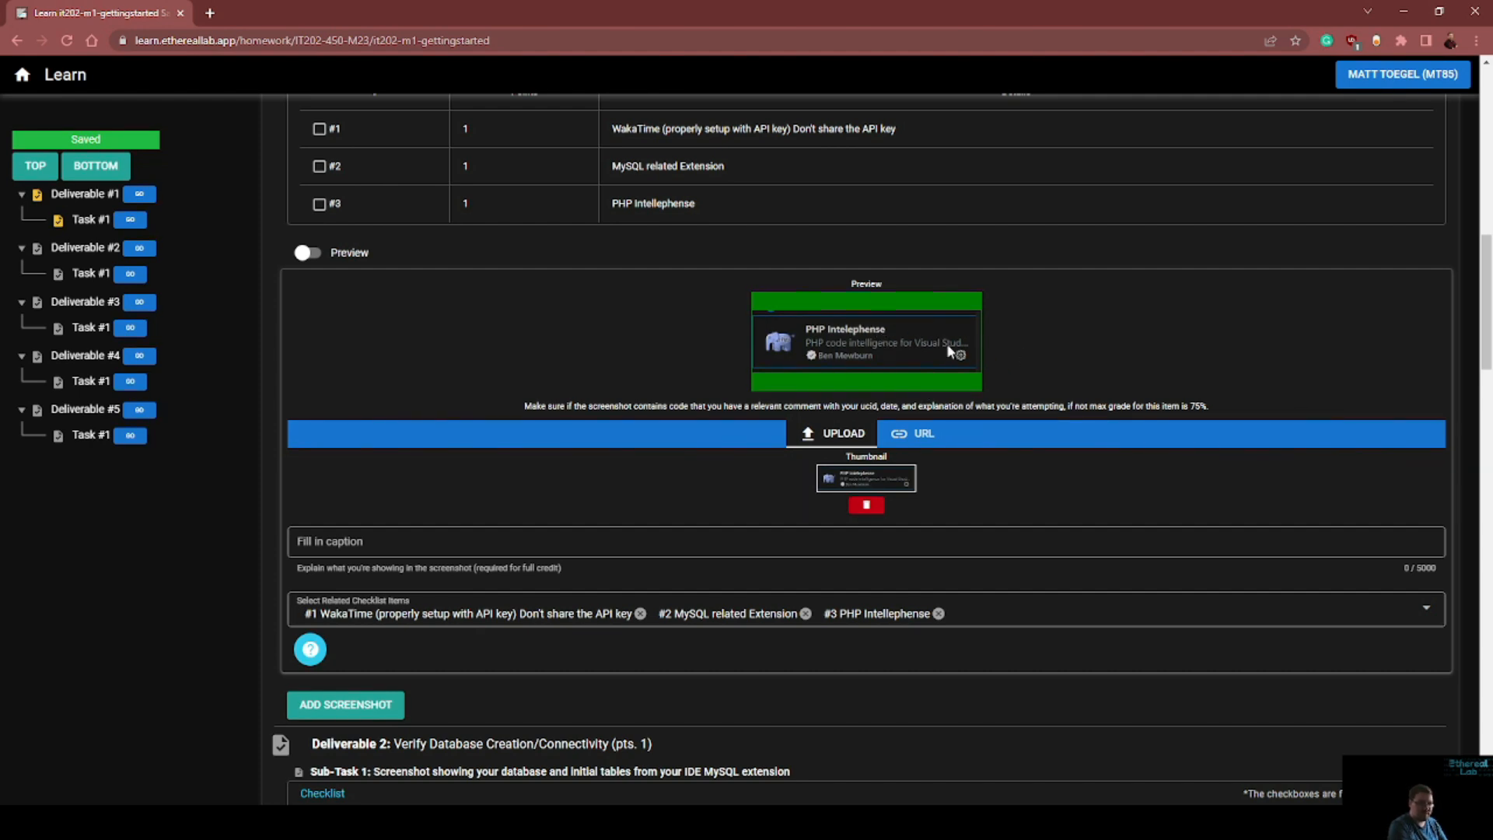
# Caption the PHP Intelephense screenshot "Showing php intelephense extension"
pyautogui.scroll(-2, 949, 351)
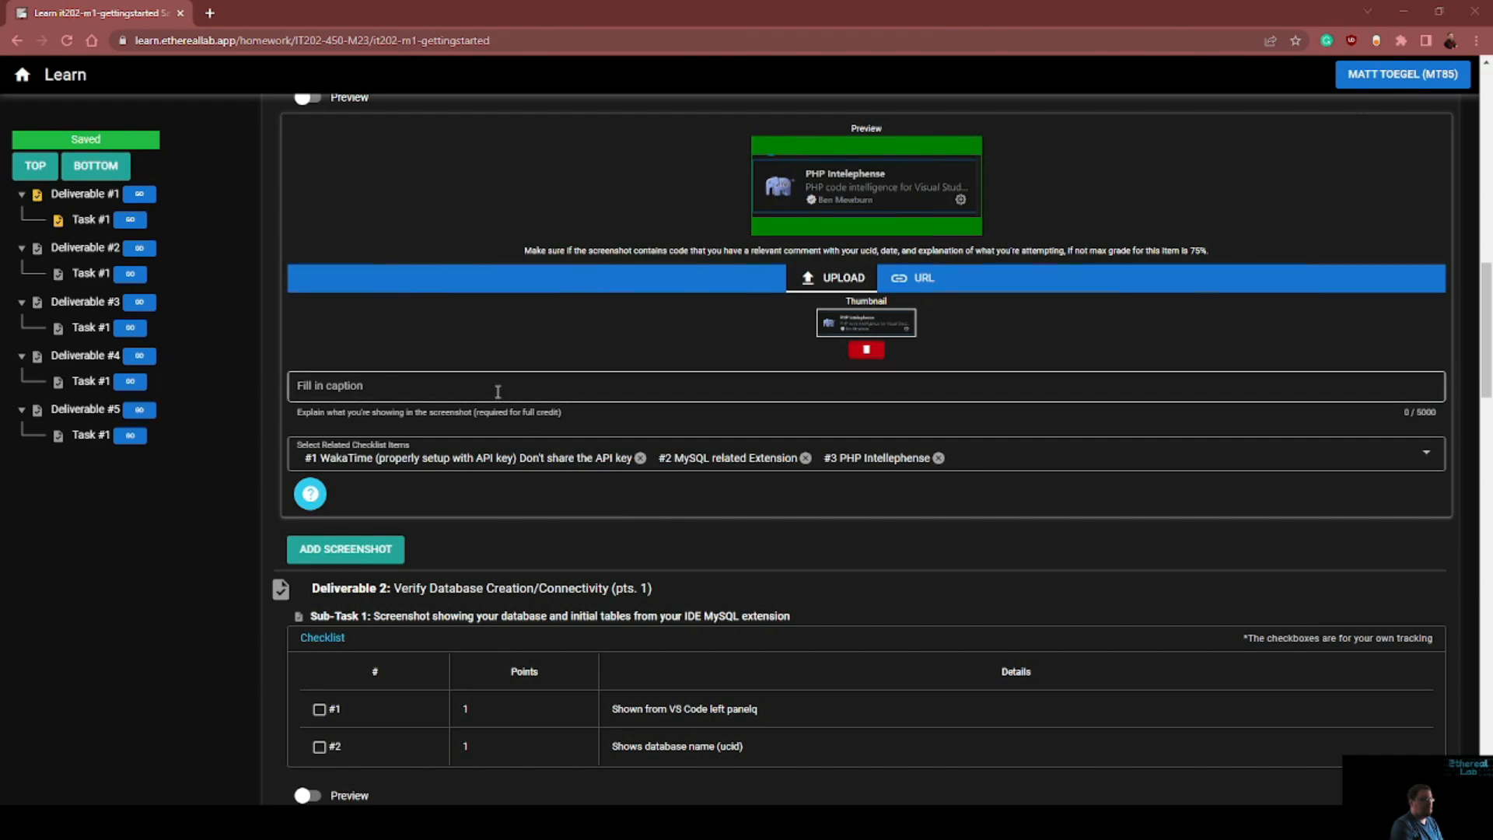
pyautogui.click(463, 393)
pyautogui.write('Sh')
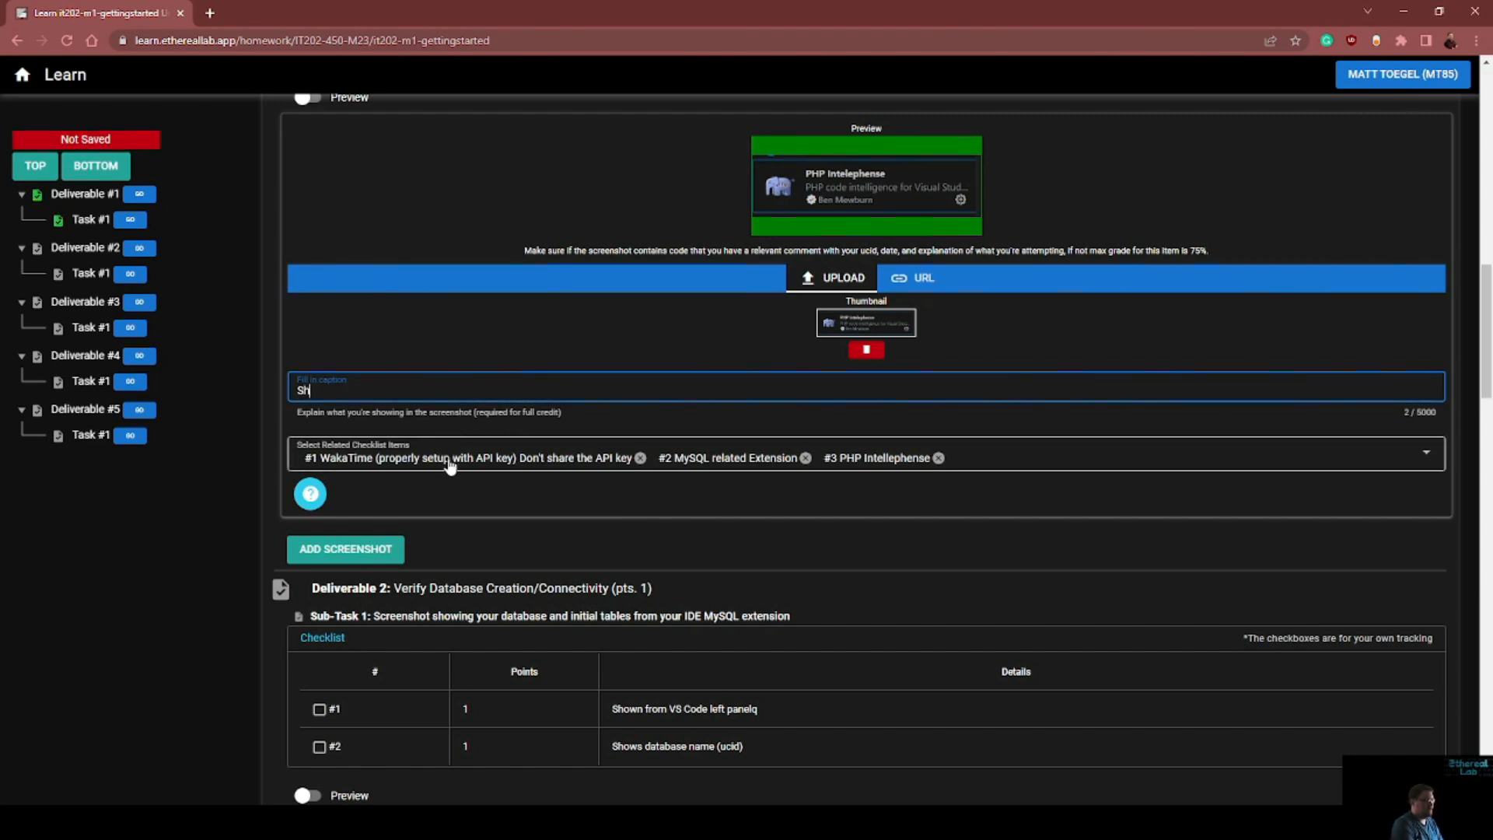
pyautogui.write('owing php intelli')
pyautogui.press('BackSpace')
pyautogui.press('BackSpace')
pyautogui.press('BackSpace')
pyautogui.write('lephense')
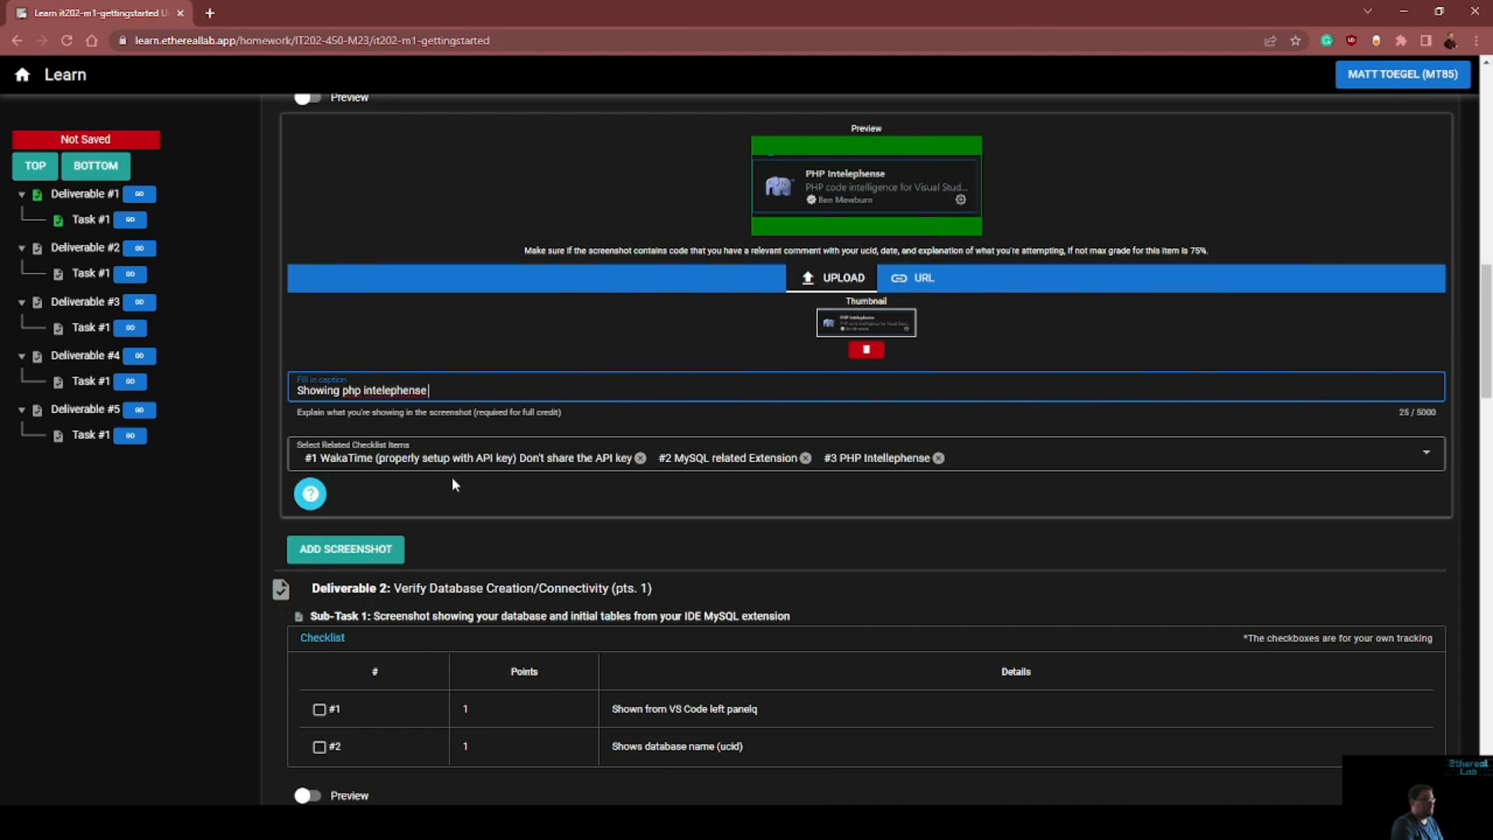
pyautogui.write(' extension')
# Review Deliverable 1's checklist and add a second screenshot entry to it
pyautogui.scroll(4, 465, 477)
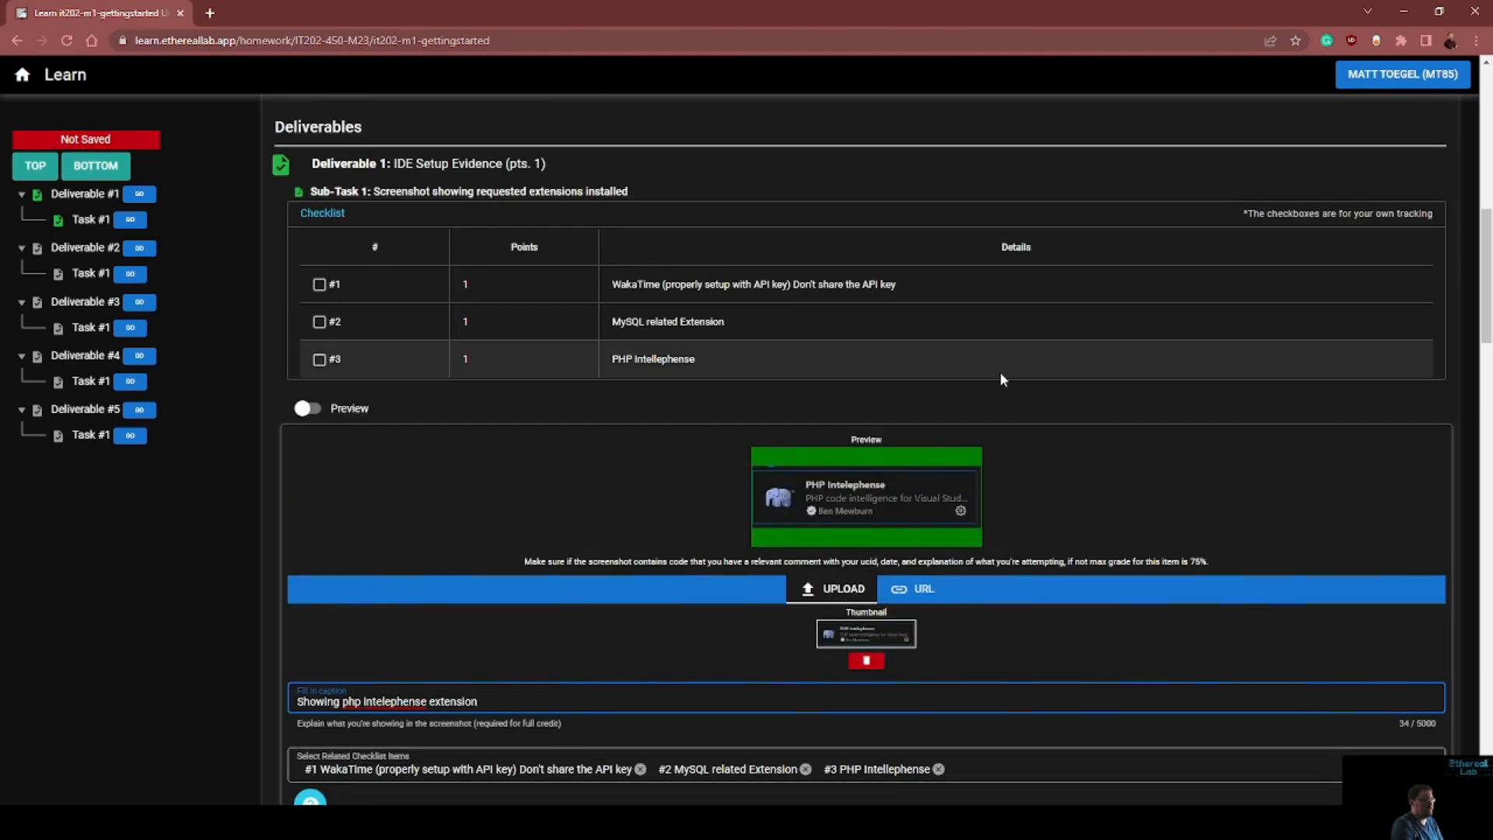
pyautogui.scroll(-1, 796, 428)
pyautogui.scroll(-3, 798, 434)
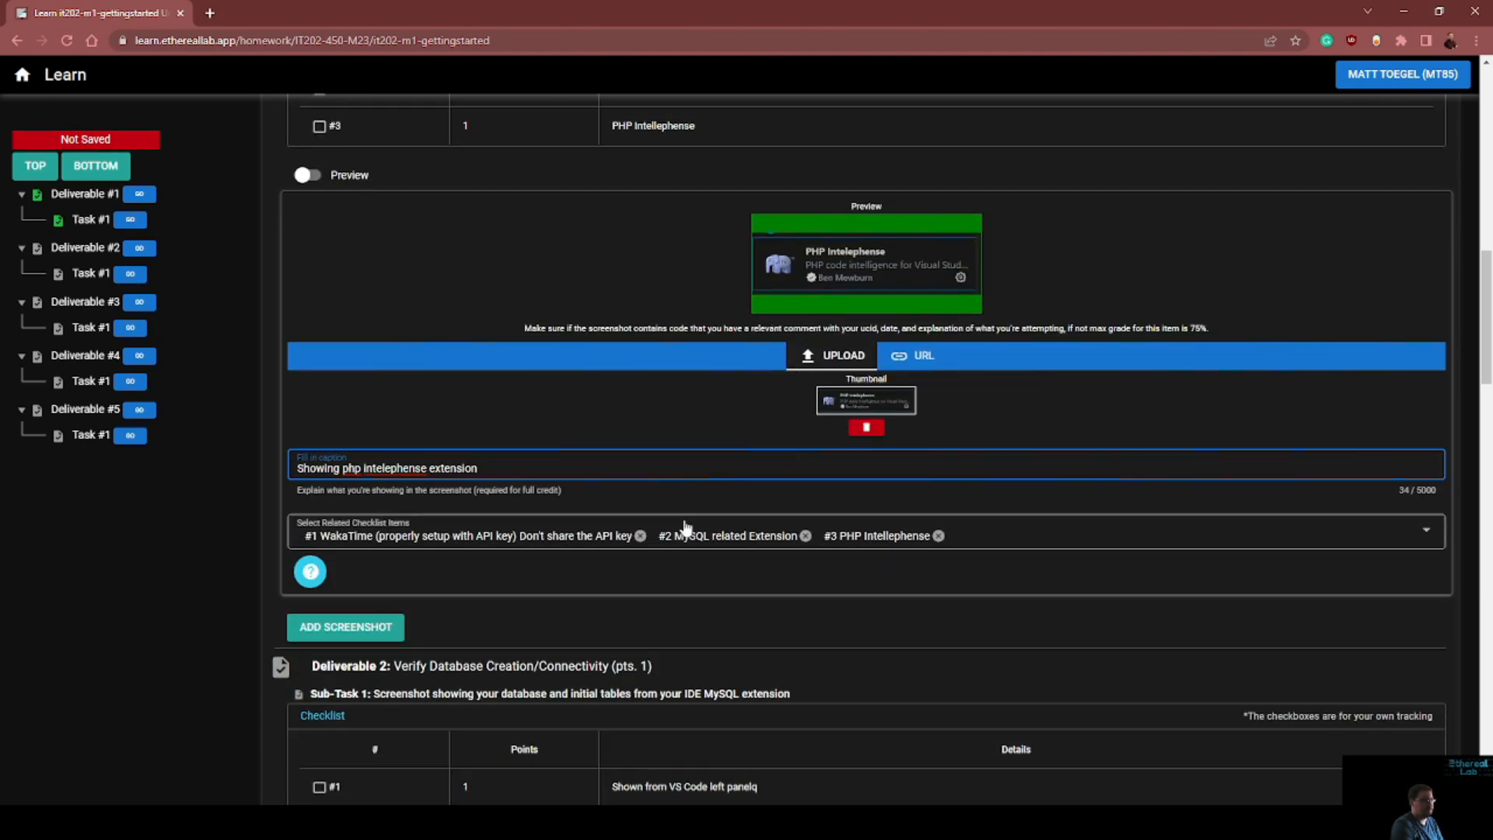
pyautogui.click(385, 631)
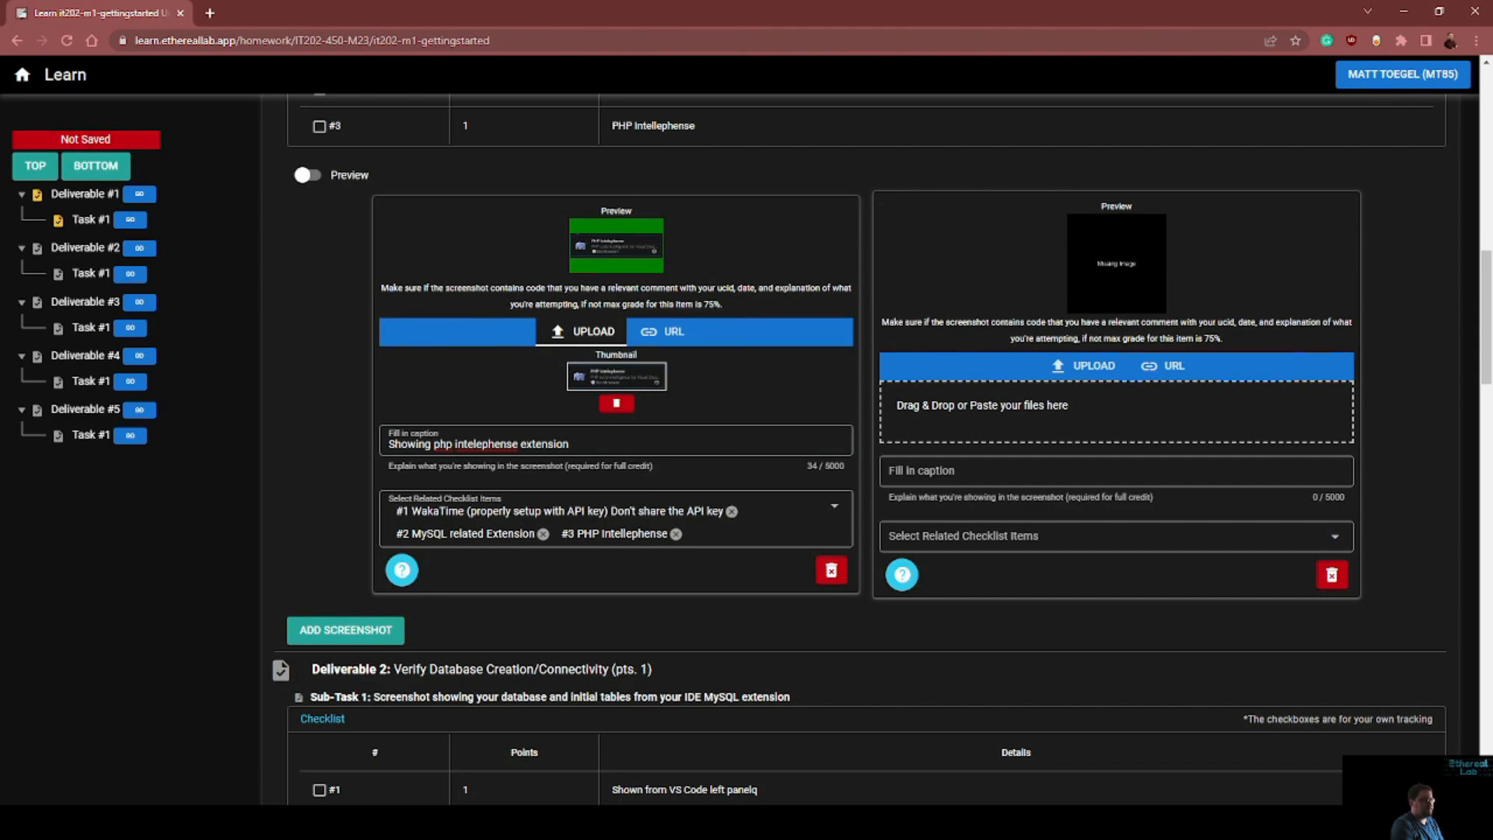
# Switch to Visual Studio Code, find the installed MySQL extension and capture a snip of its entry after rechecking the homework checklist
pyautogui.click(748, 773)
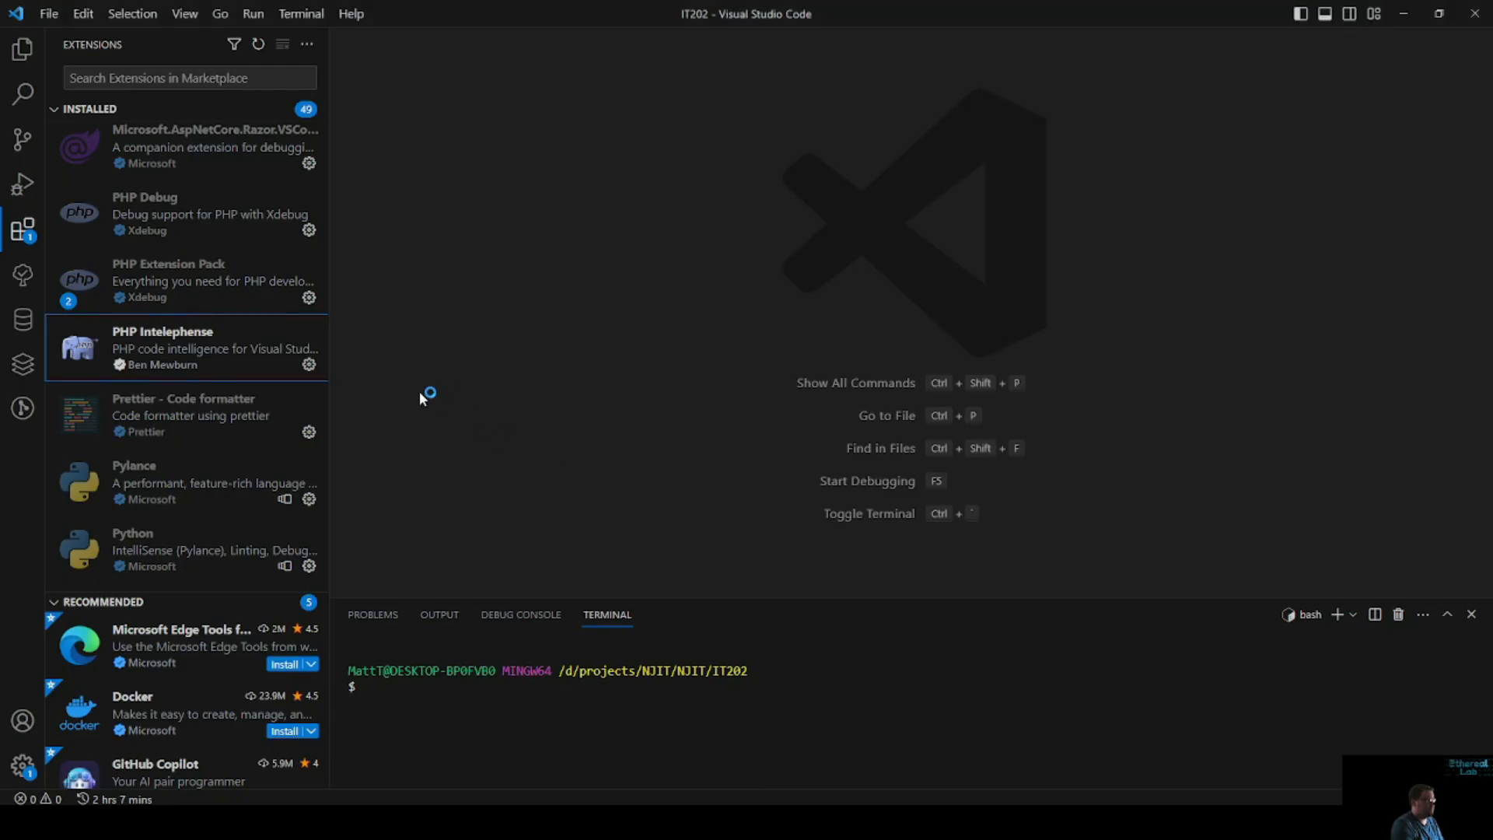
pyautogui.scroll(4, 245, 393)
pyautogui.scroll(10, 245, 392)
pyautogui.scroll(-5, 245, 393)
pyautogui.scroll(2, 243, 395)
pyautogui.scroll(-2, 243, 395)
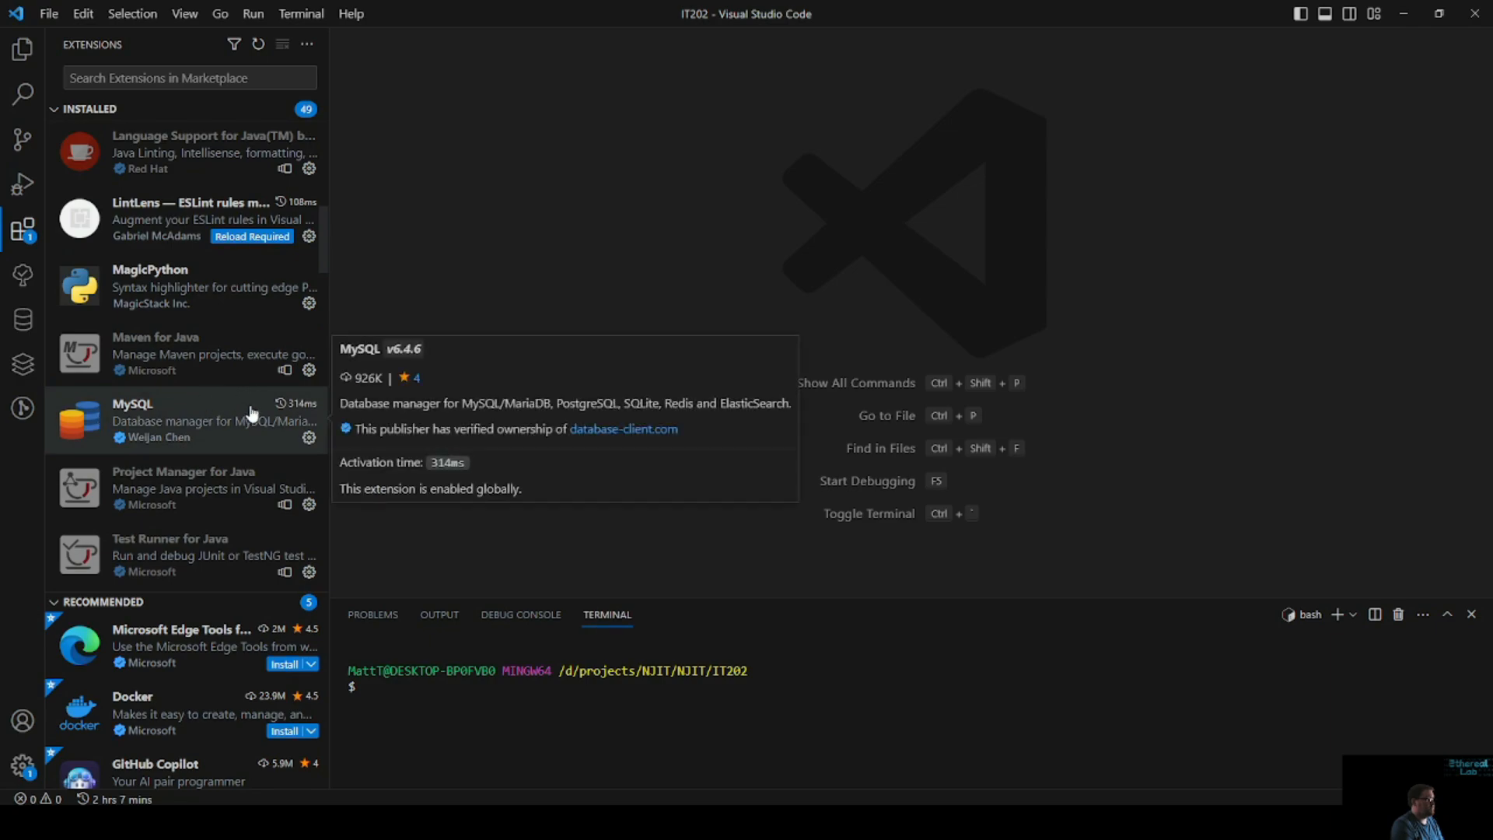
pyautogui.hotkey('alt', 'Tab')
pyautogui.scroll(6, 600, 357)
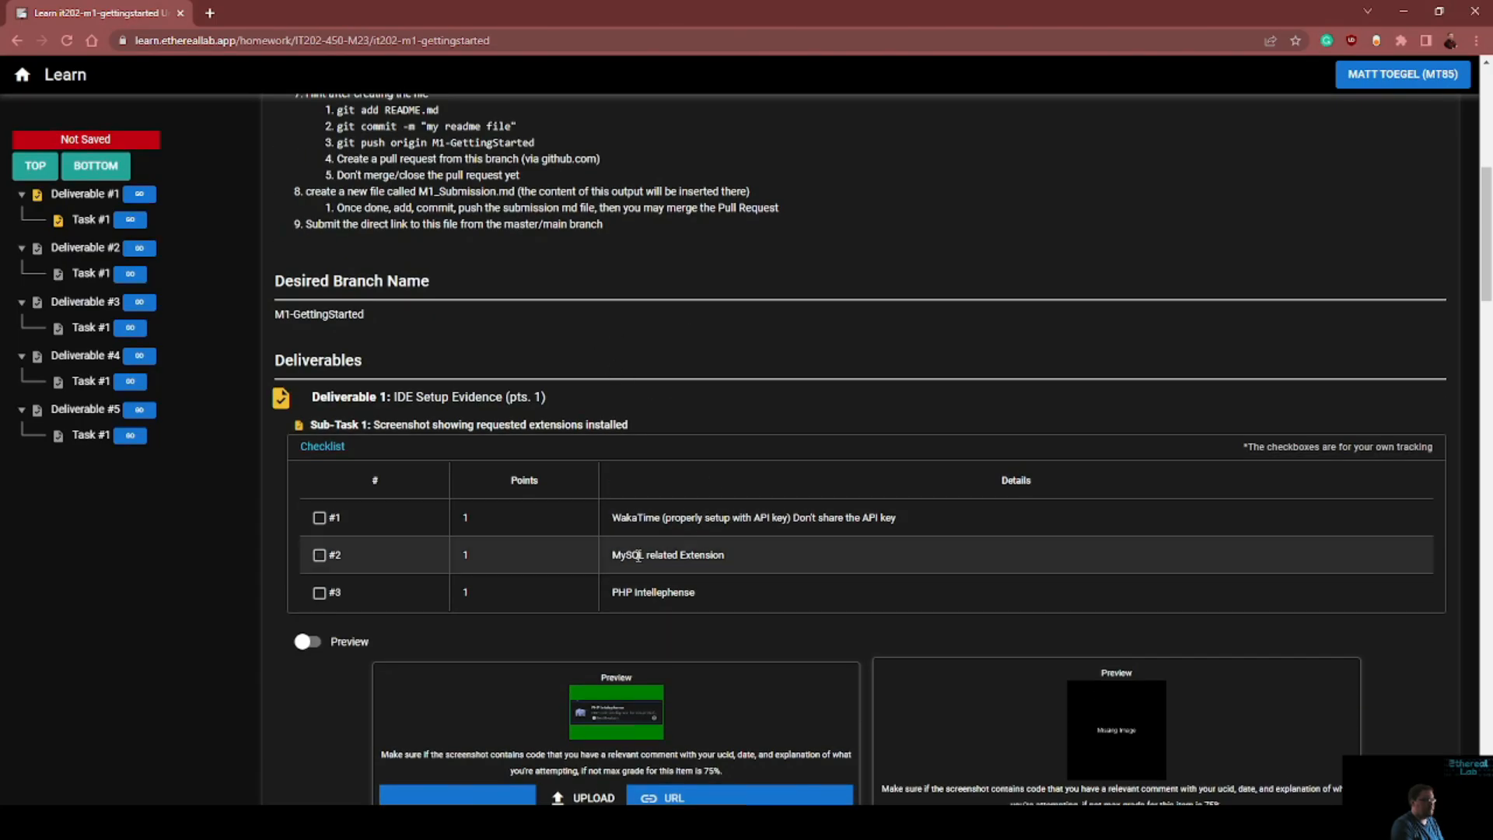
pyautogui.hotkey('alt', 'Tab')
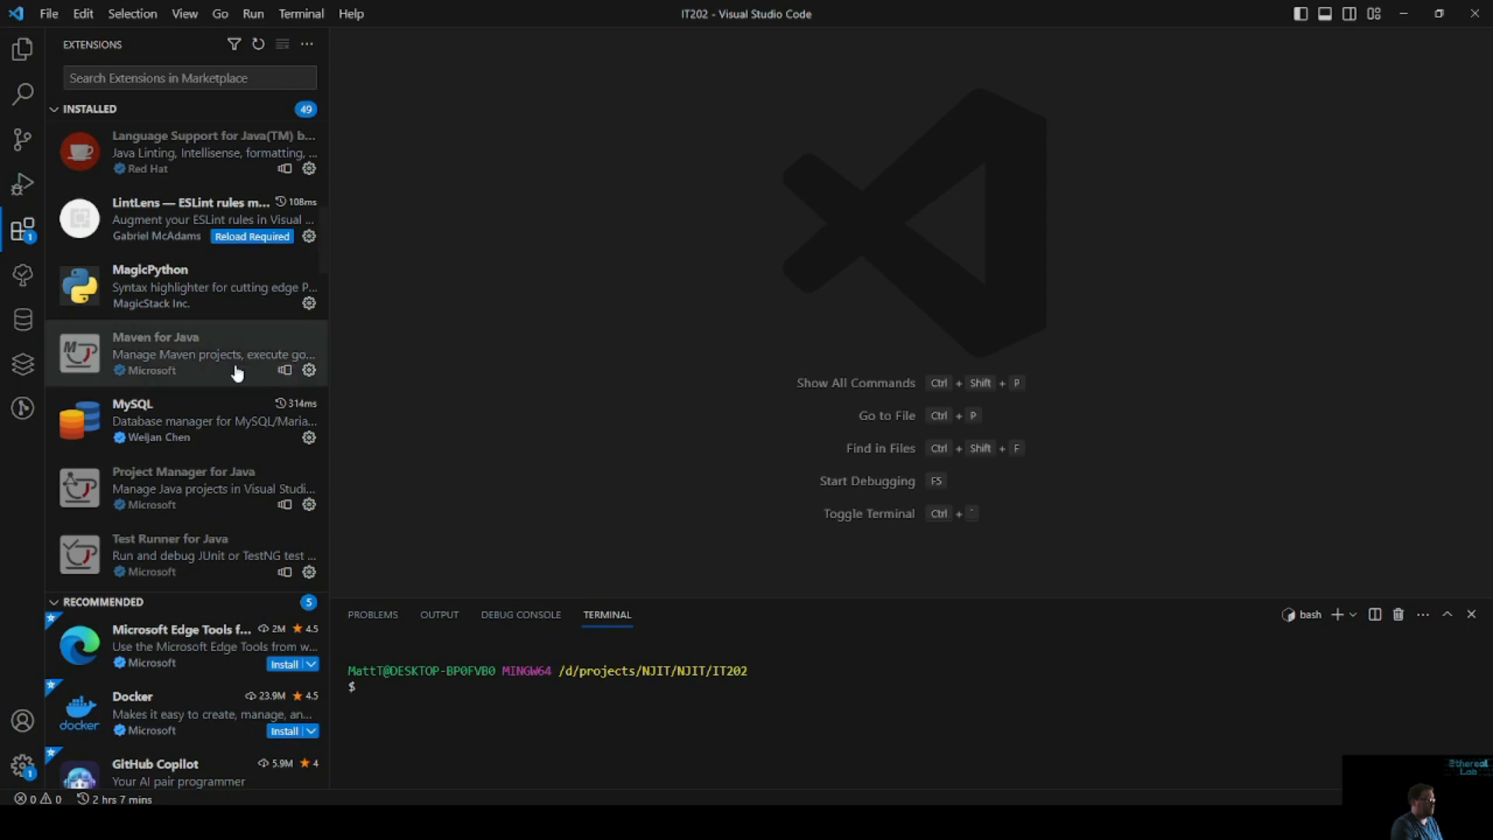
pyautogui.press('super+shift+s')
pyautogui.moveTo(44, 367); pyautogui.dragTo(330, 485)
# Switch back to the submission page, paste the MySQL snip into the second screenshot entry and caption it "Showing mysql ext"
pyautogui.hotkey('alt', 'Tab')
pyautogui.scroll(-3, 1079, 583)
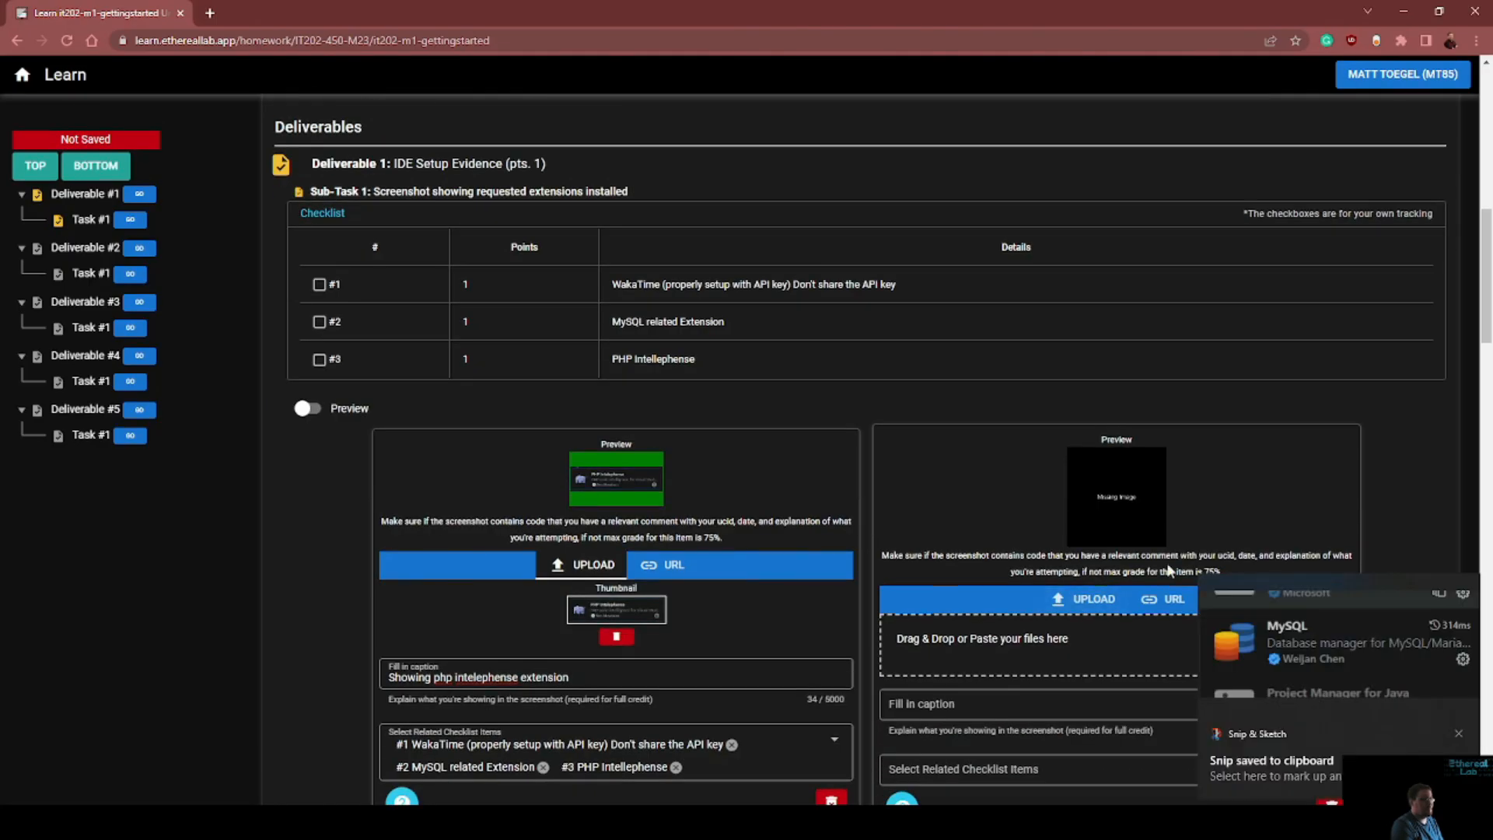
pyautogui.scroll(-4, 1056, 617)
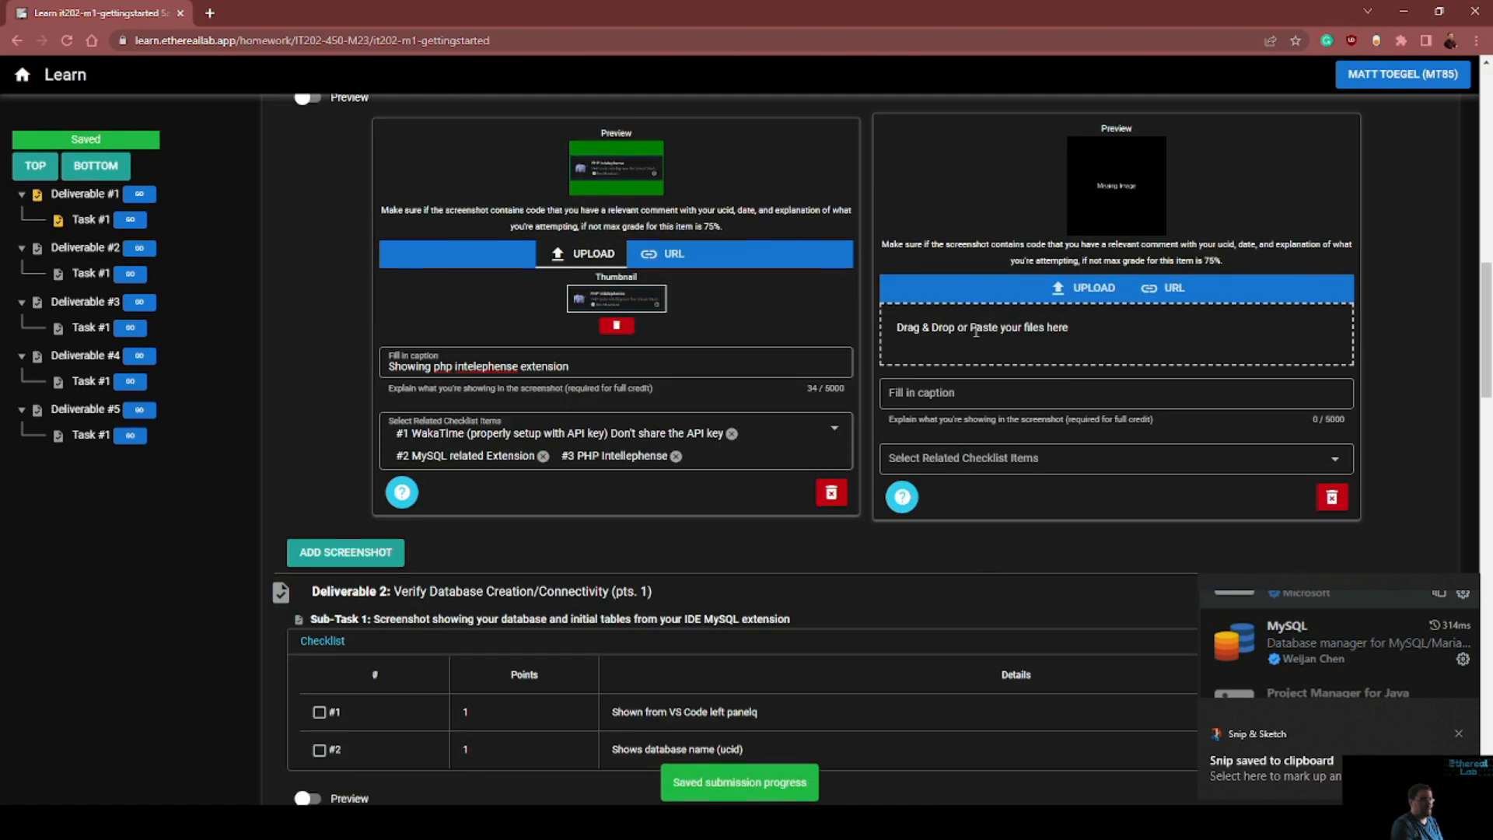
pyautogui.hotkey('ctrl', 'v')
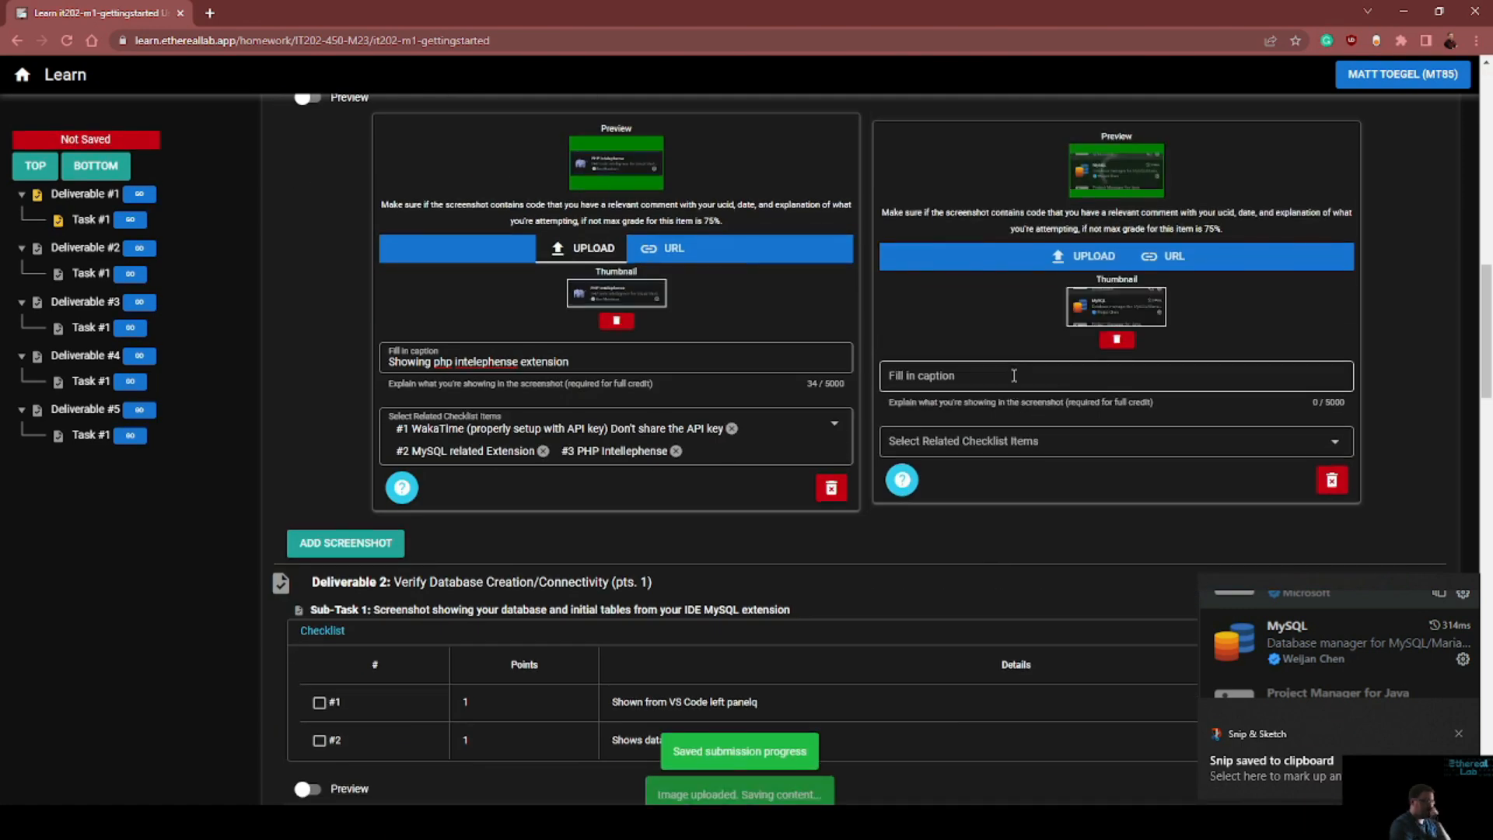
pyautogui.click(1015, 375)
pyautogui.write('Showing ')
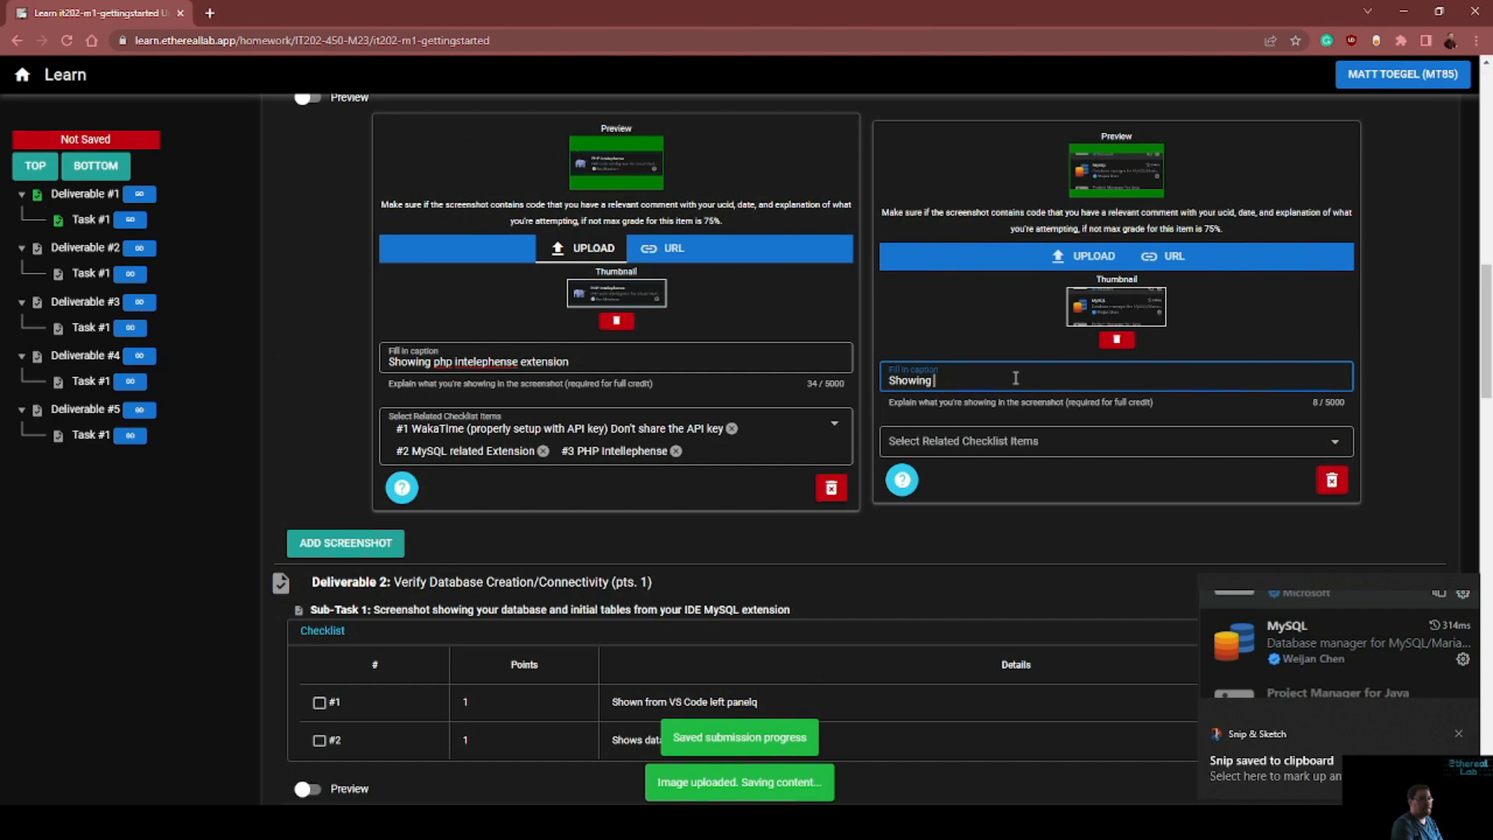
pyautogui.write('mysql ext')
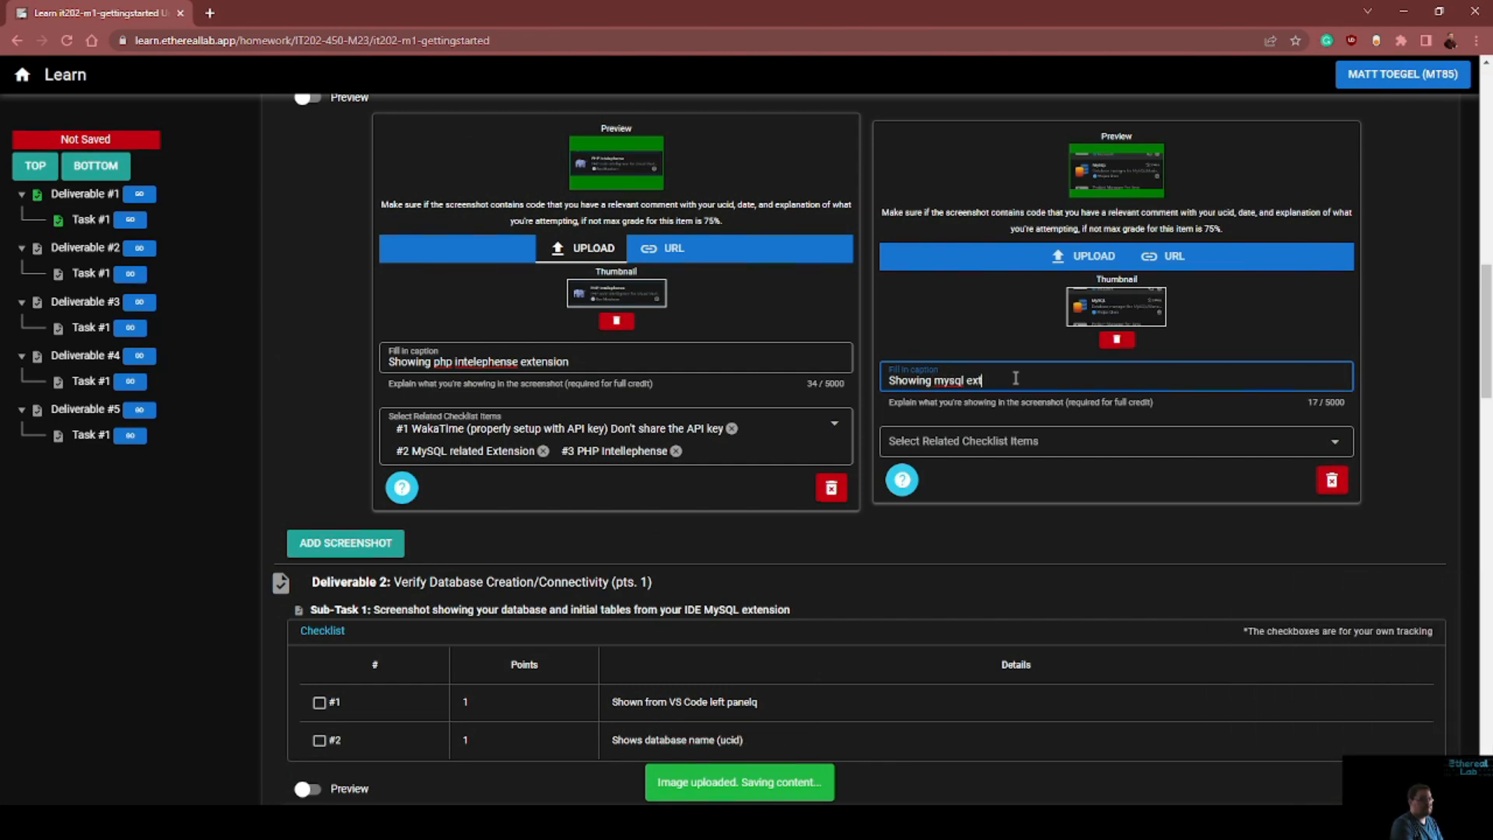
# Remove checklist items #1 and #2 from the PHP screenshot and assign #2 MySQL related Extension to the MySQL screenshot
pyautogui.click(730, 429)
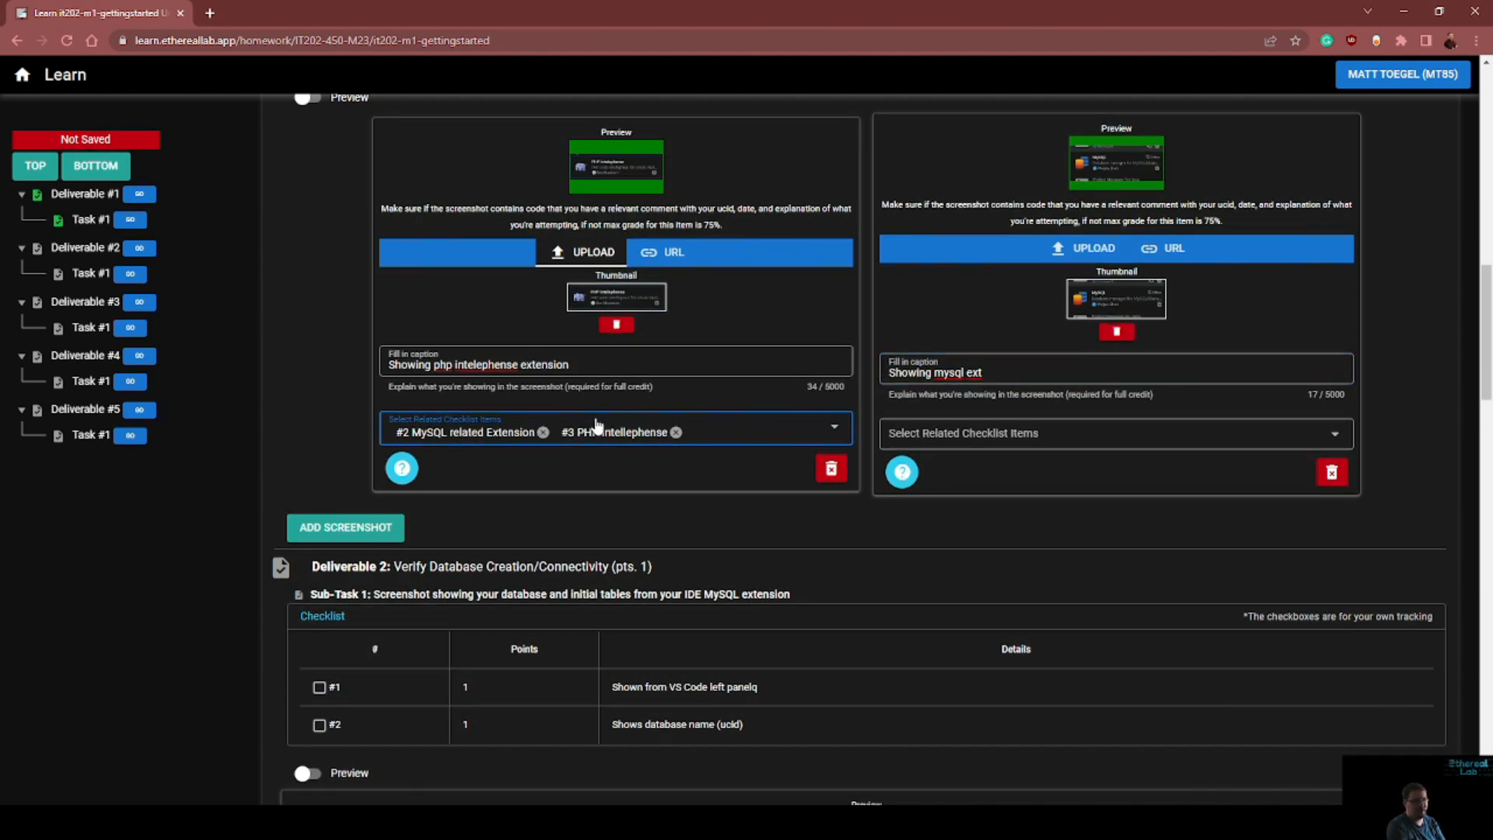
pyautogui.click(542, 432)
pyautogui.click(1034, 433)
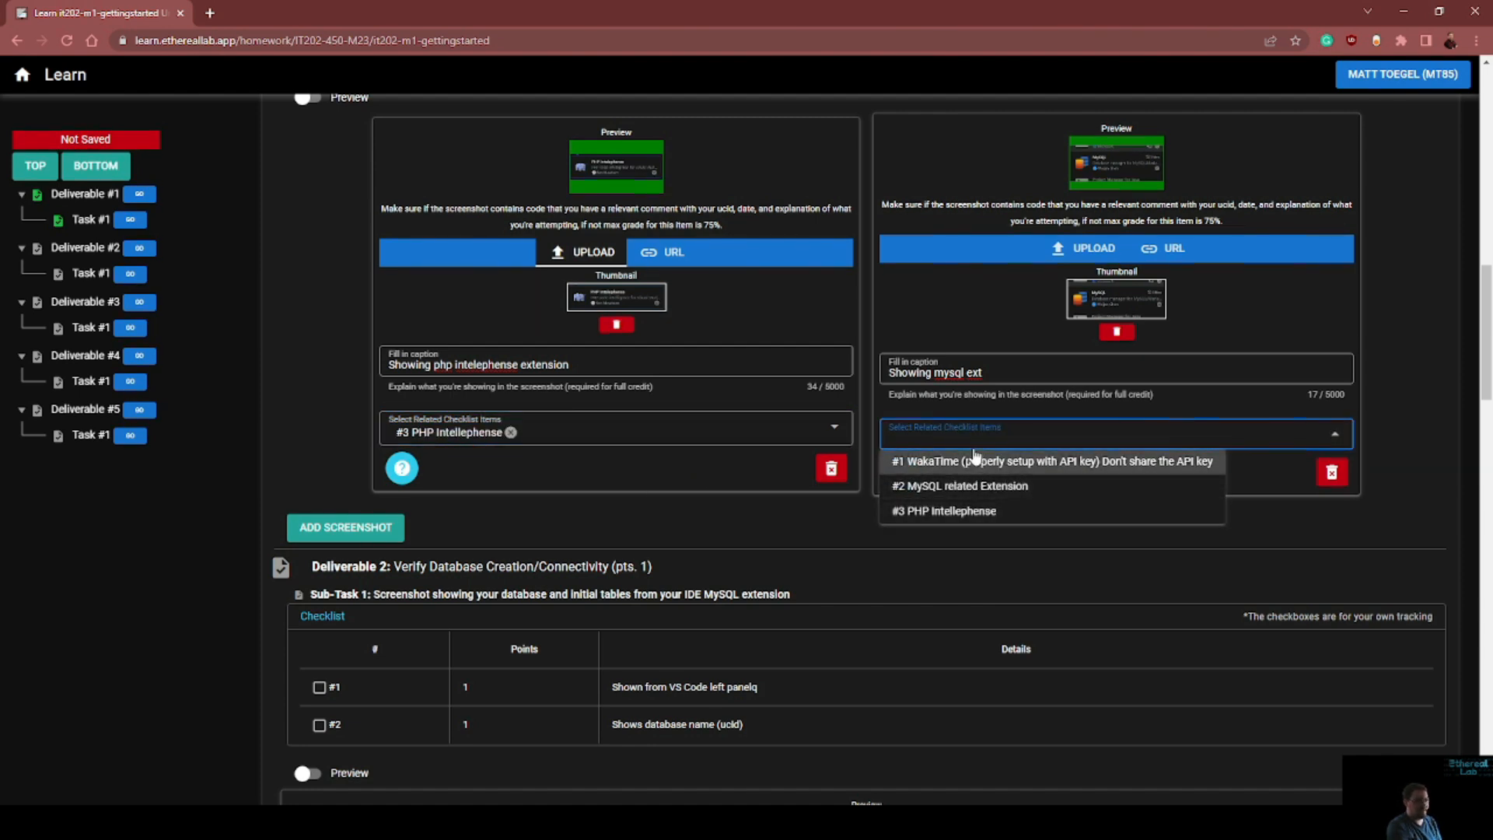
pyautogui.click(890, 488)
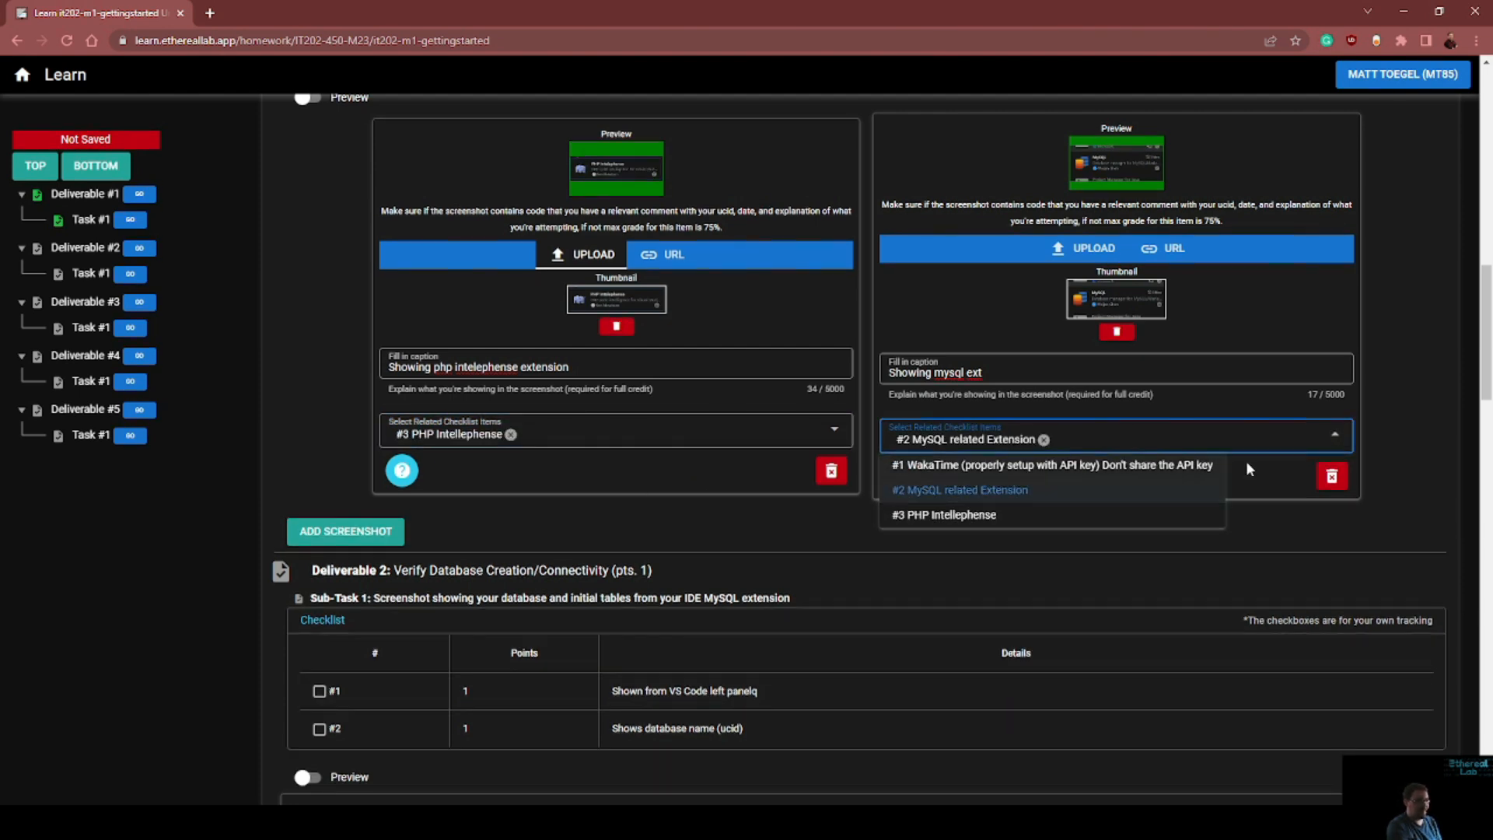
pyautogui.click(762, 505)
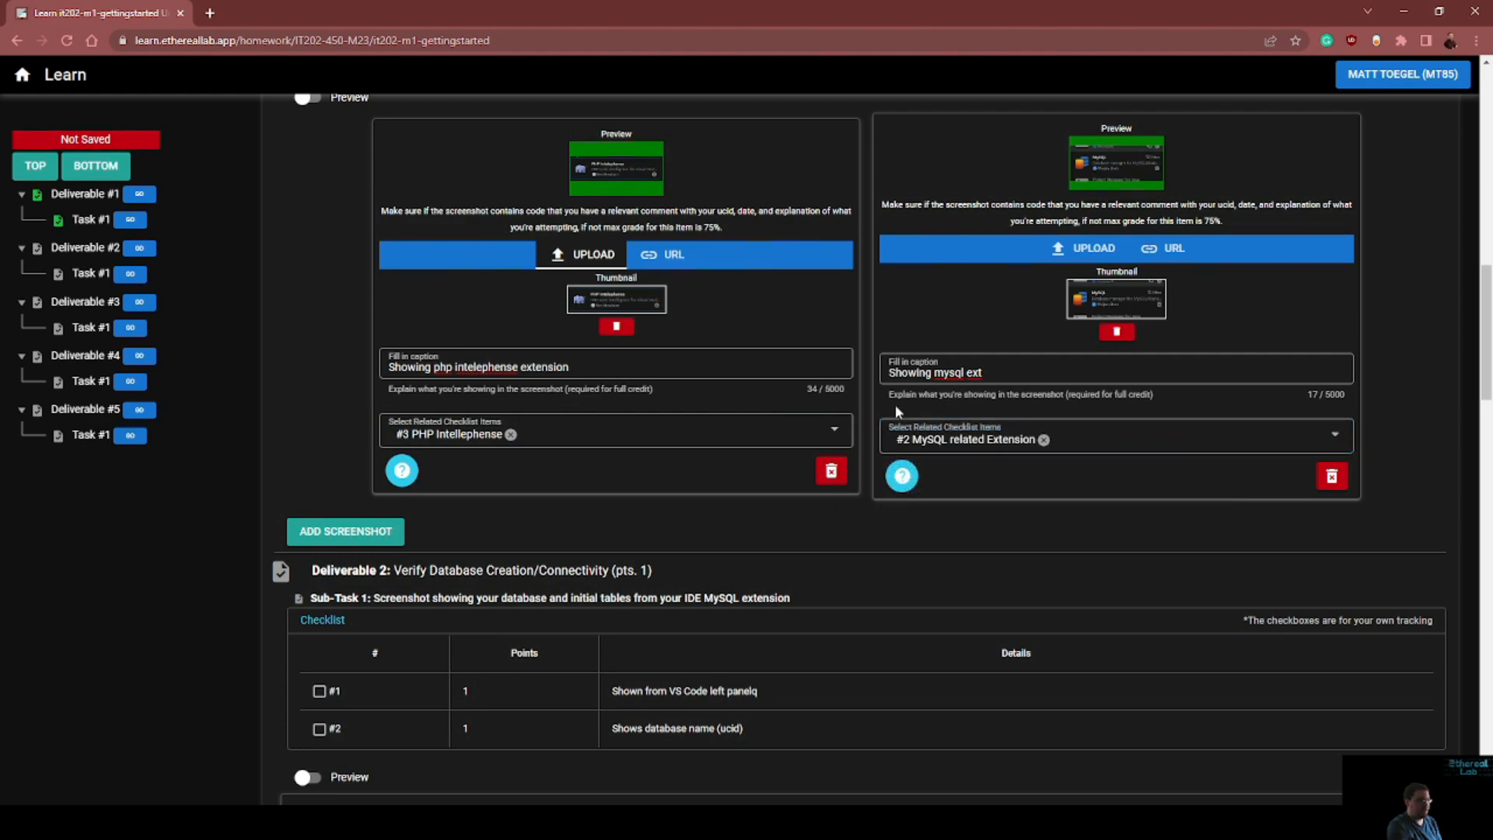
# Switch to Visual Studio Code, snip the WakaTime tracked time in the status bar and return to the submission page
pyautogui.scroll(6, 543, 431)
pyautogui.scroll(-5, 865, 646)
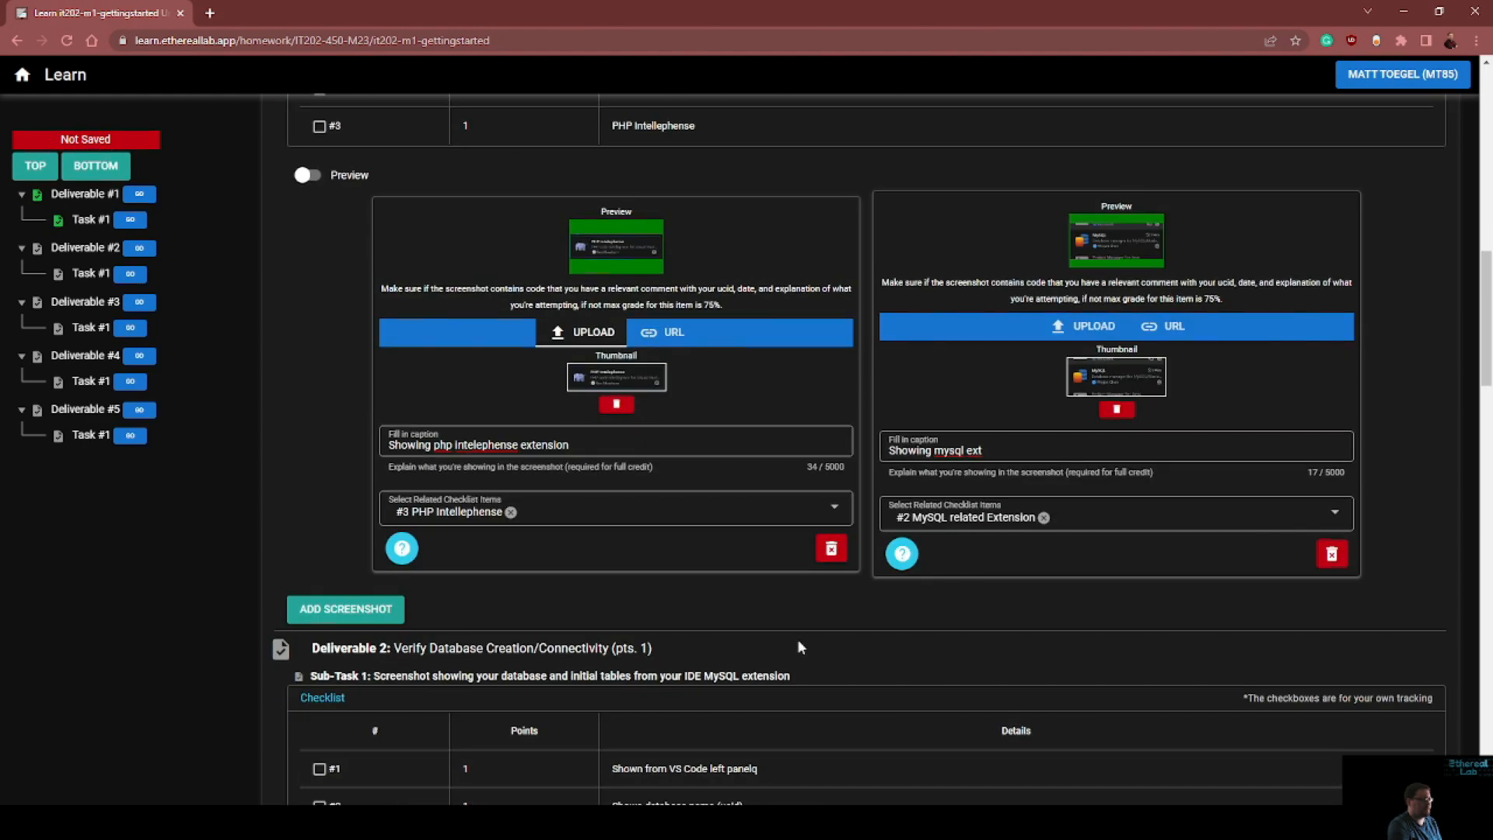
pyautogui.hotkey('alt', 'Tab')
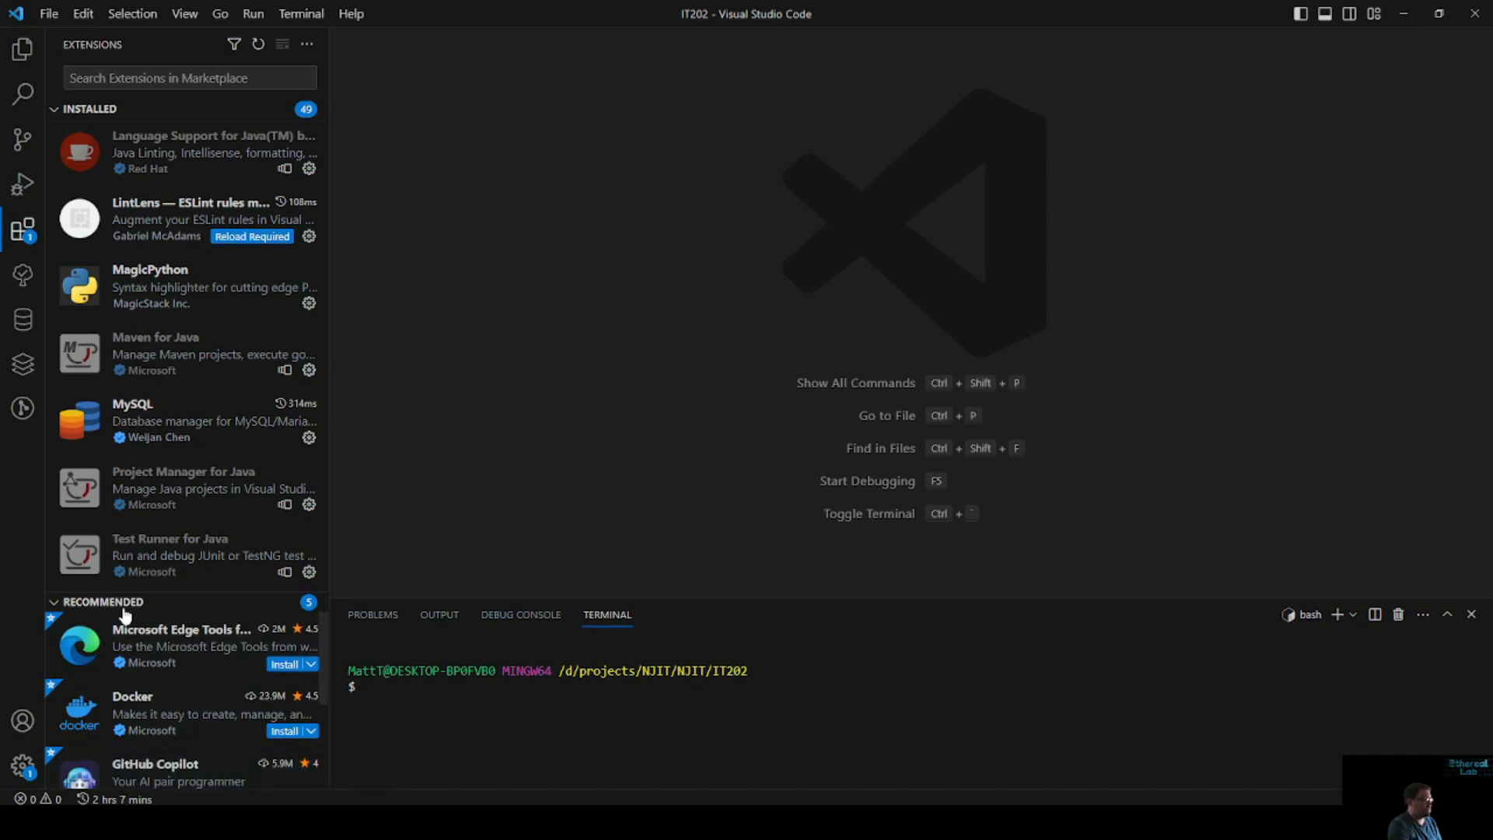
pyautogui.press('super+shift+s')
pyautogui.moveTo(64, 785); pyautogui.dragTo(168, 804)
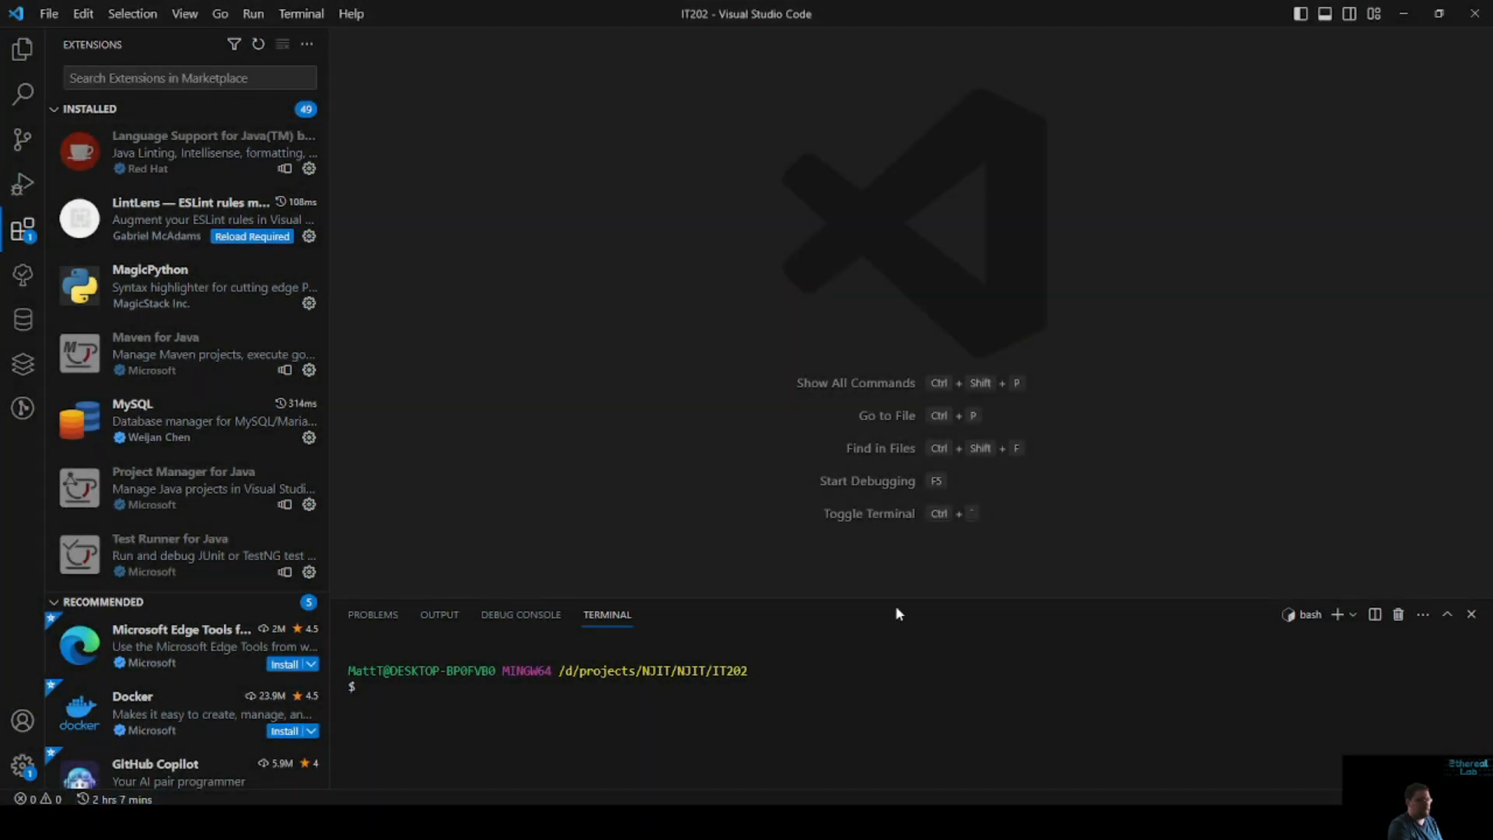
pyautogui.click(1413, 13)
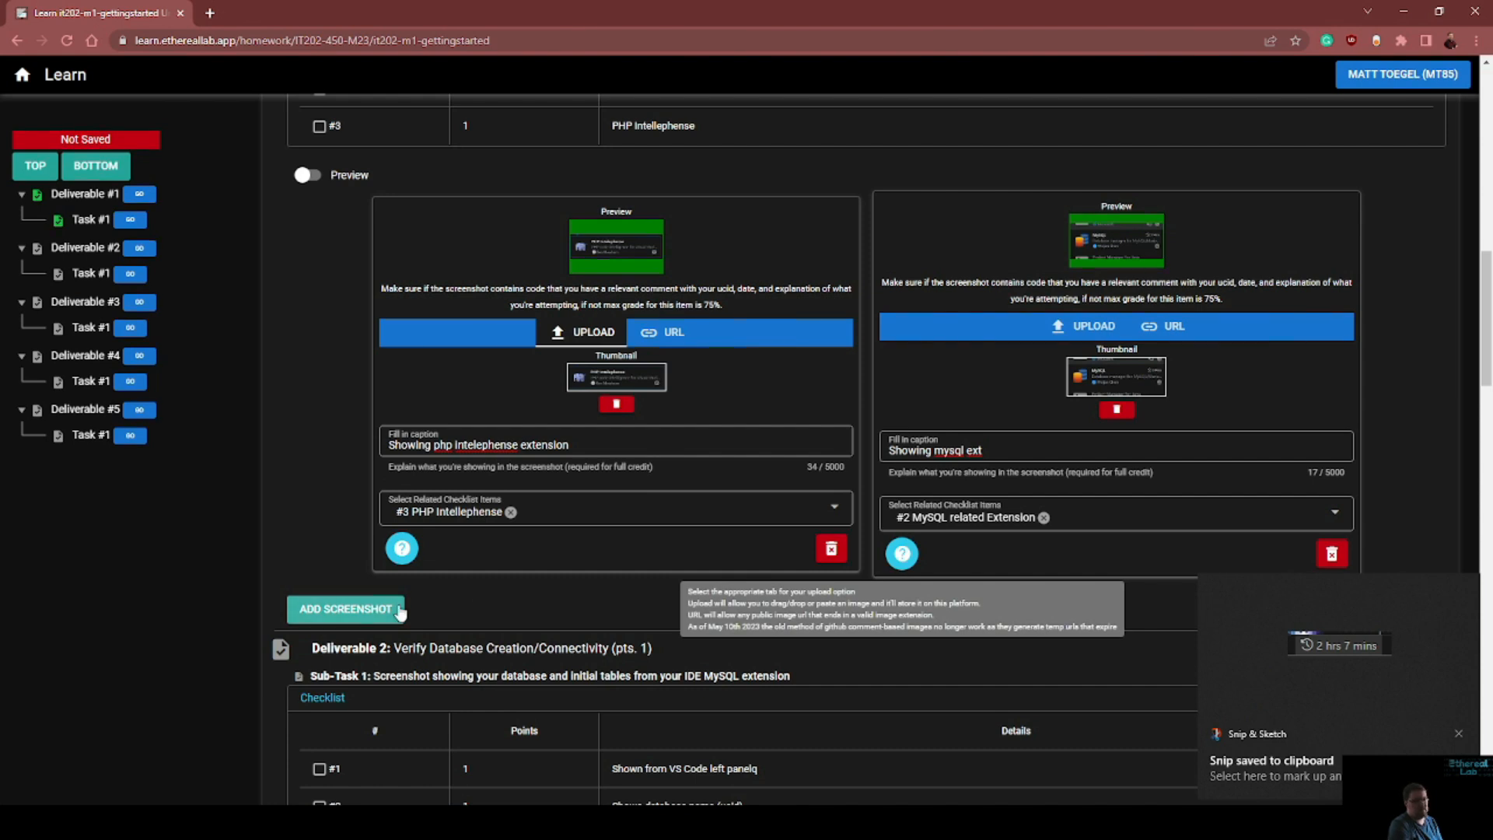
# Add a third screenshot entry to Deliverable 1 and paste the WakaTime snip into it
pyautogui.moveTo(402, 548)
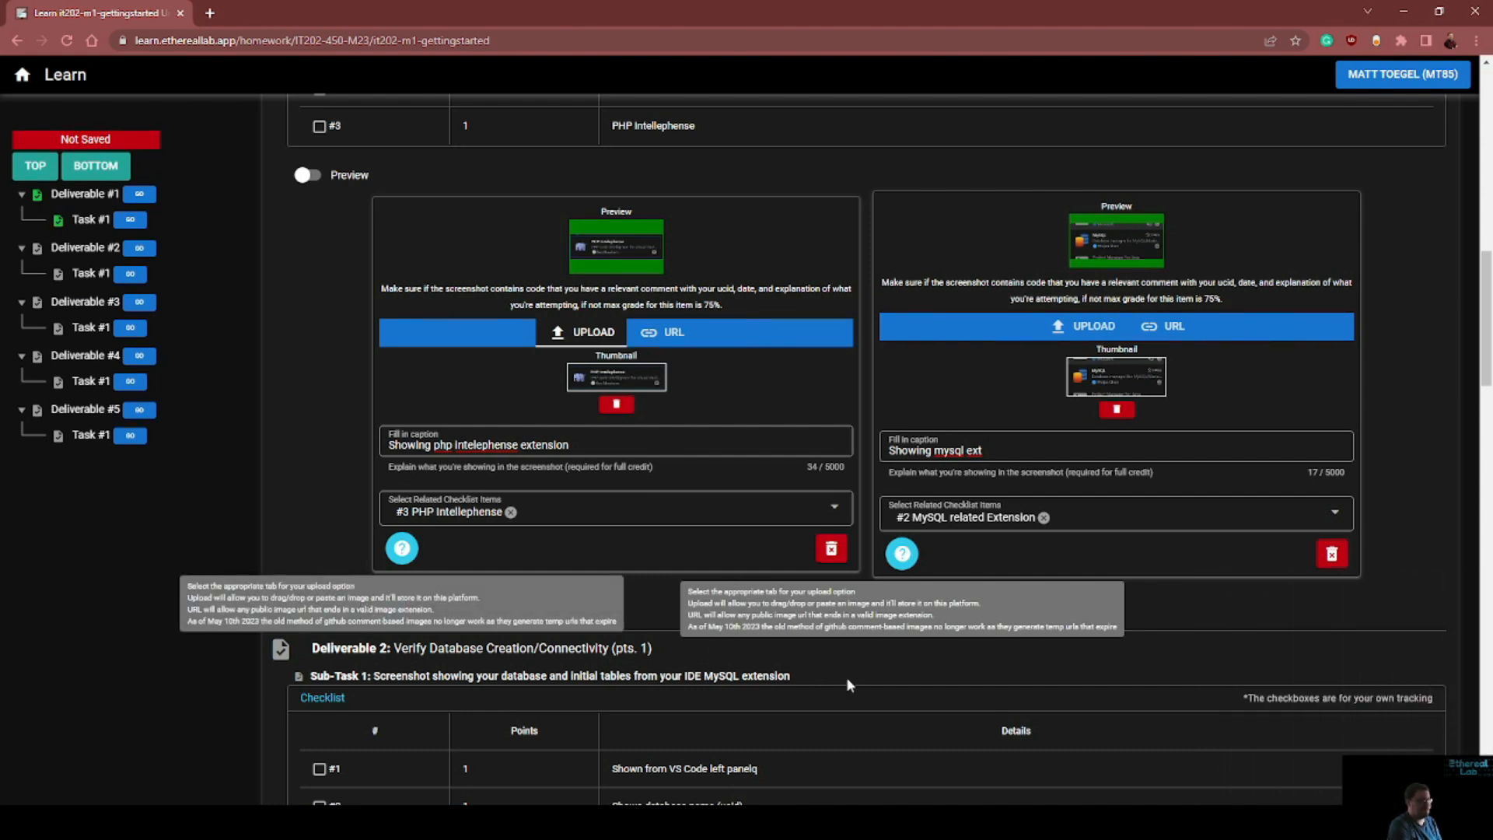
pyautogui.click(400, 611)
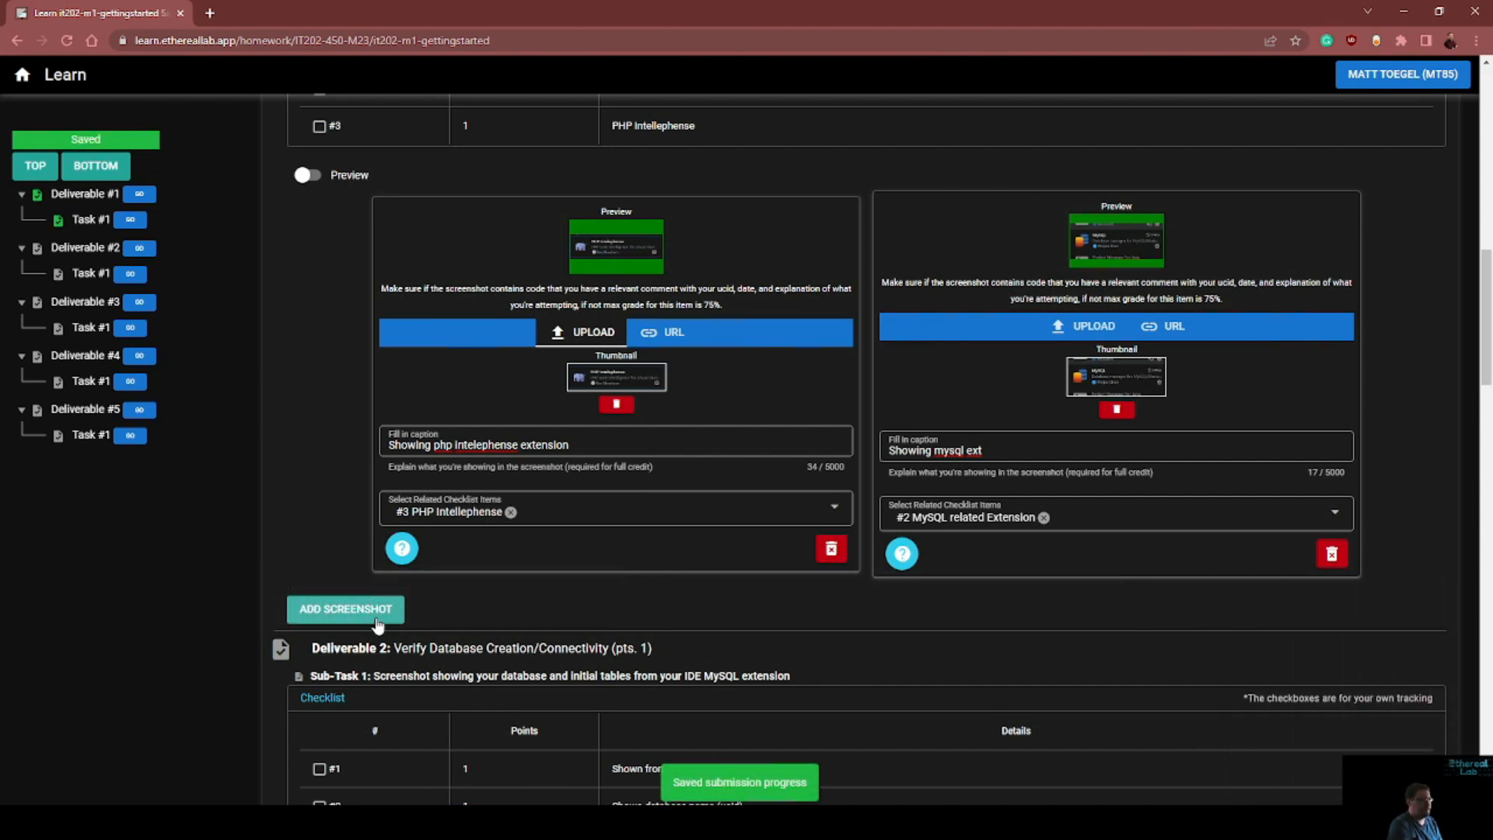
pyautogui.hotkey('ctrl', 'v')
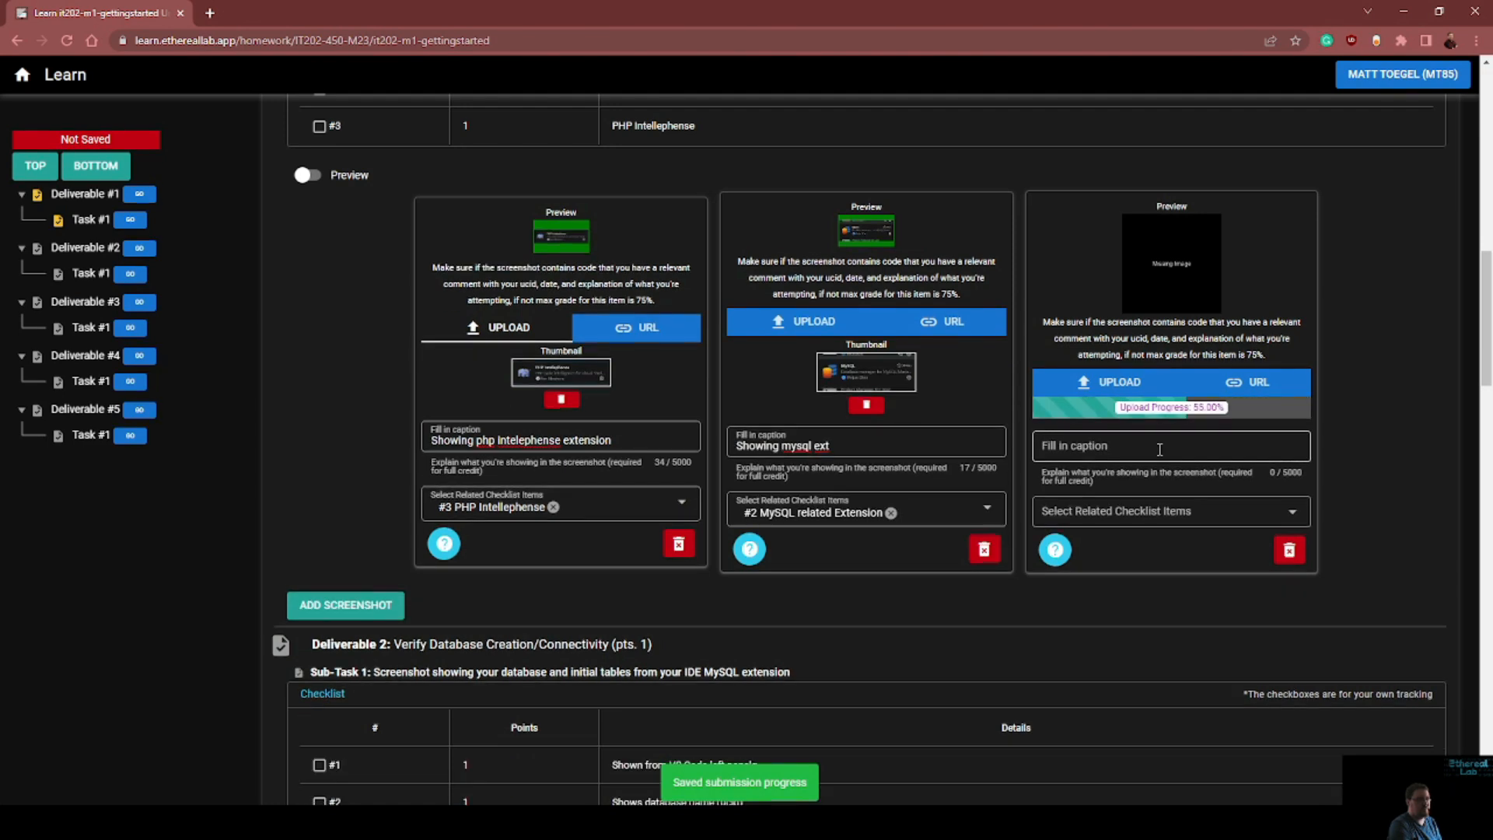
# Caption the WakaTime screenshot "Showing waka time has some time"
pyautogui.click(1122, 445)
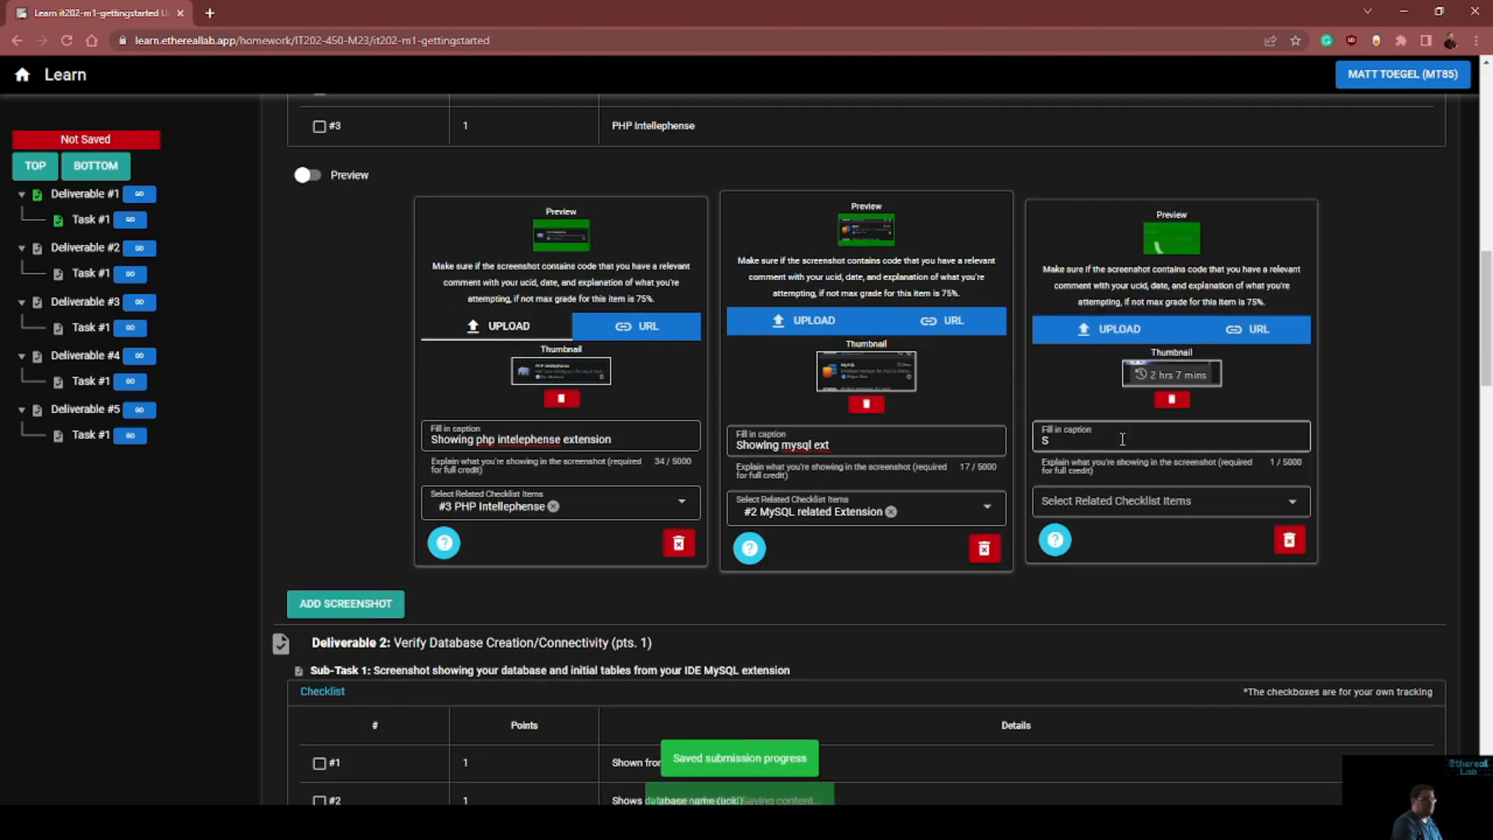
pyautogui.write('Showi')
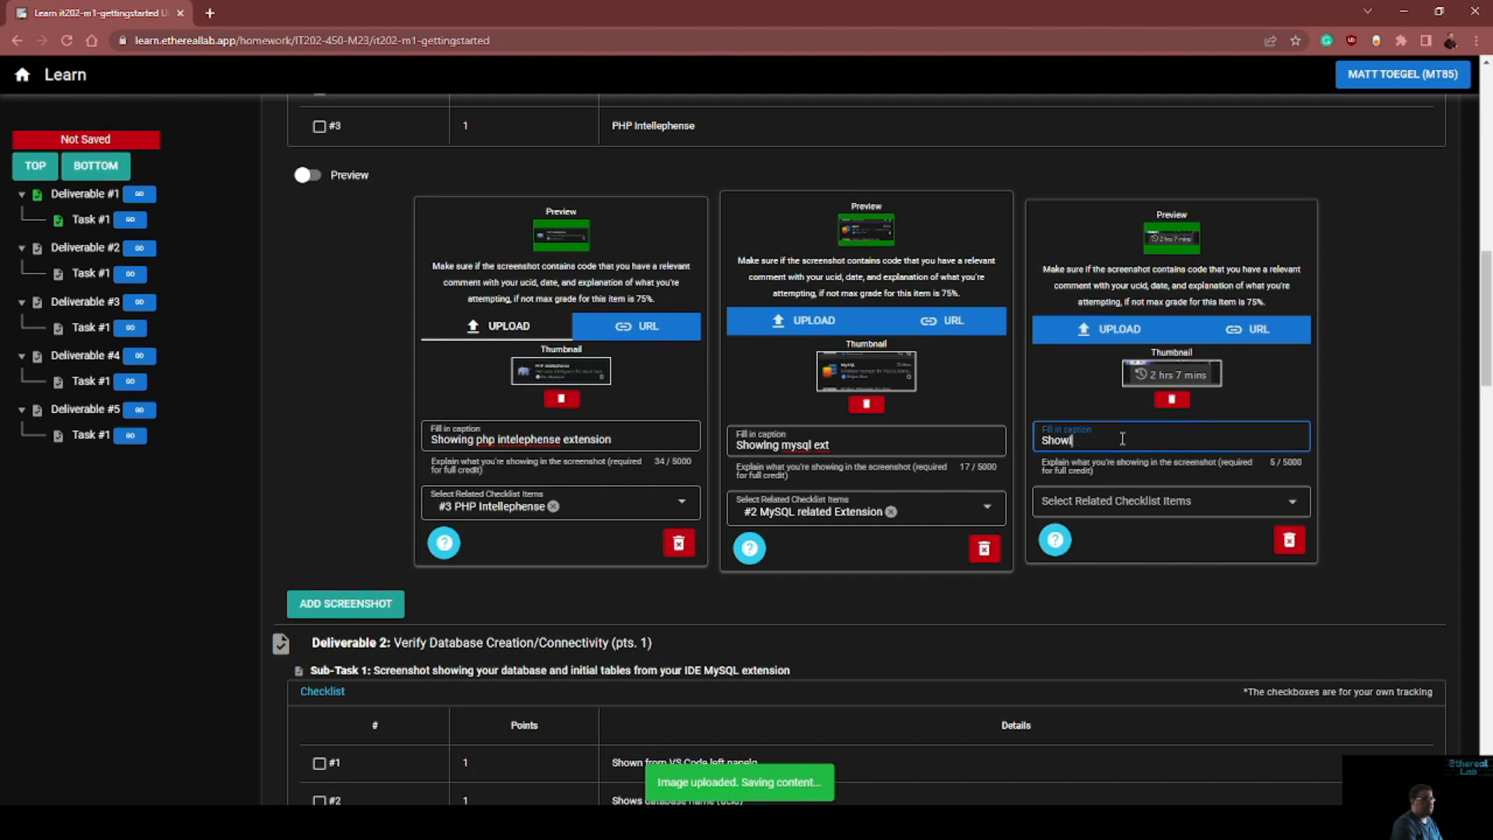
pyautogui.write('ng wwaaka time has ')
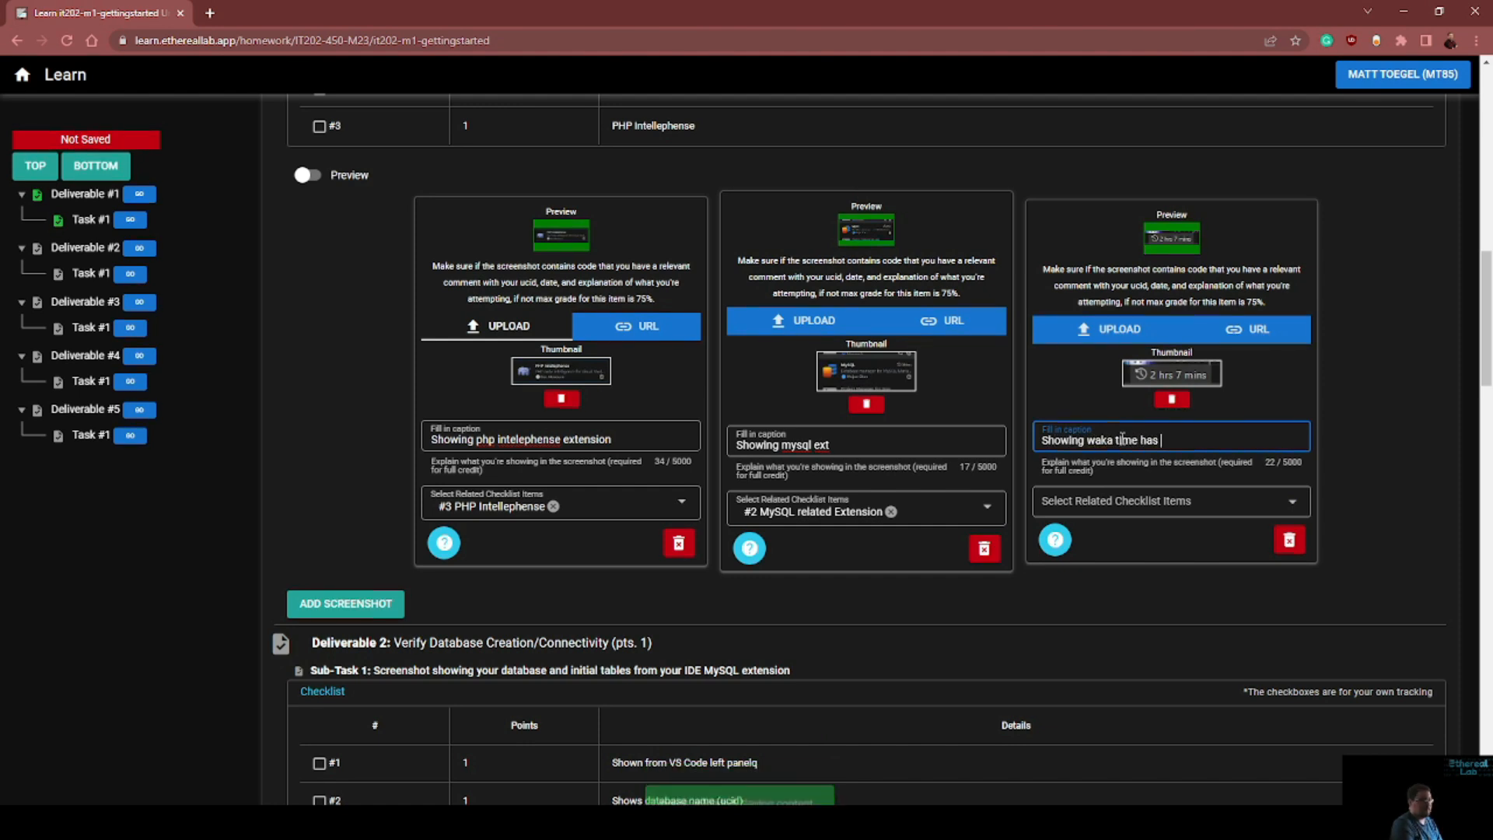
pyautogui.write('some time tracked ')
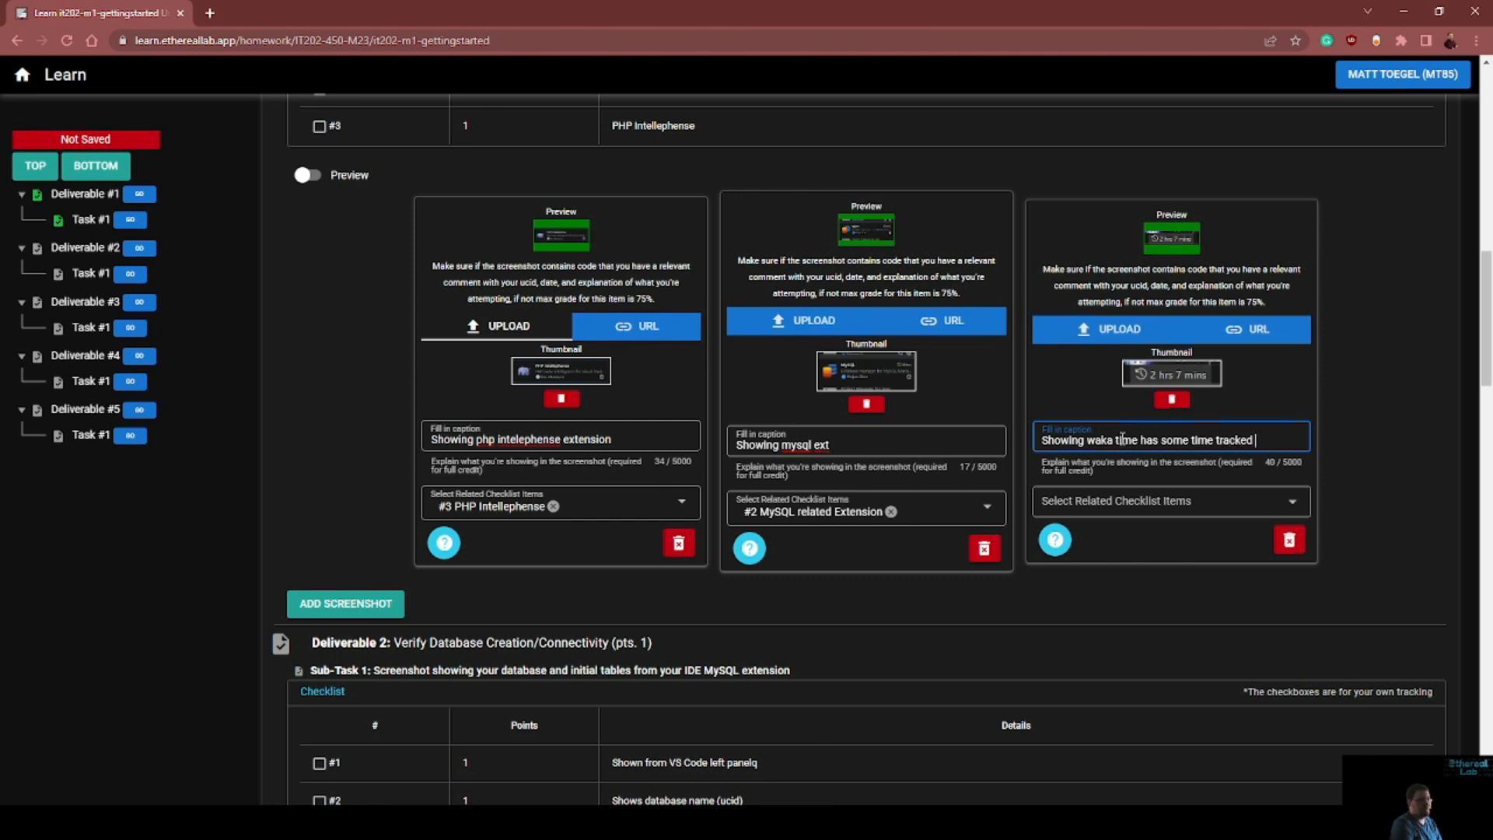
pyautogui.write('(means api is valid')
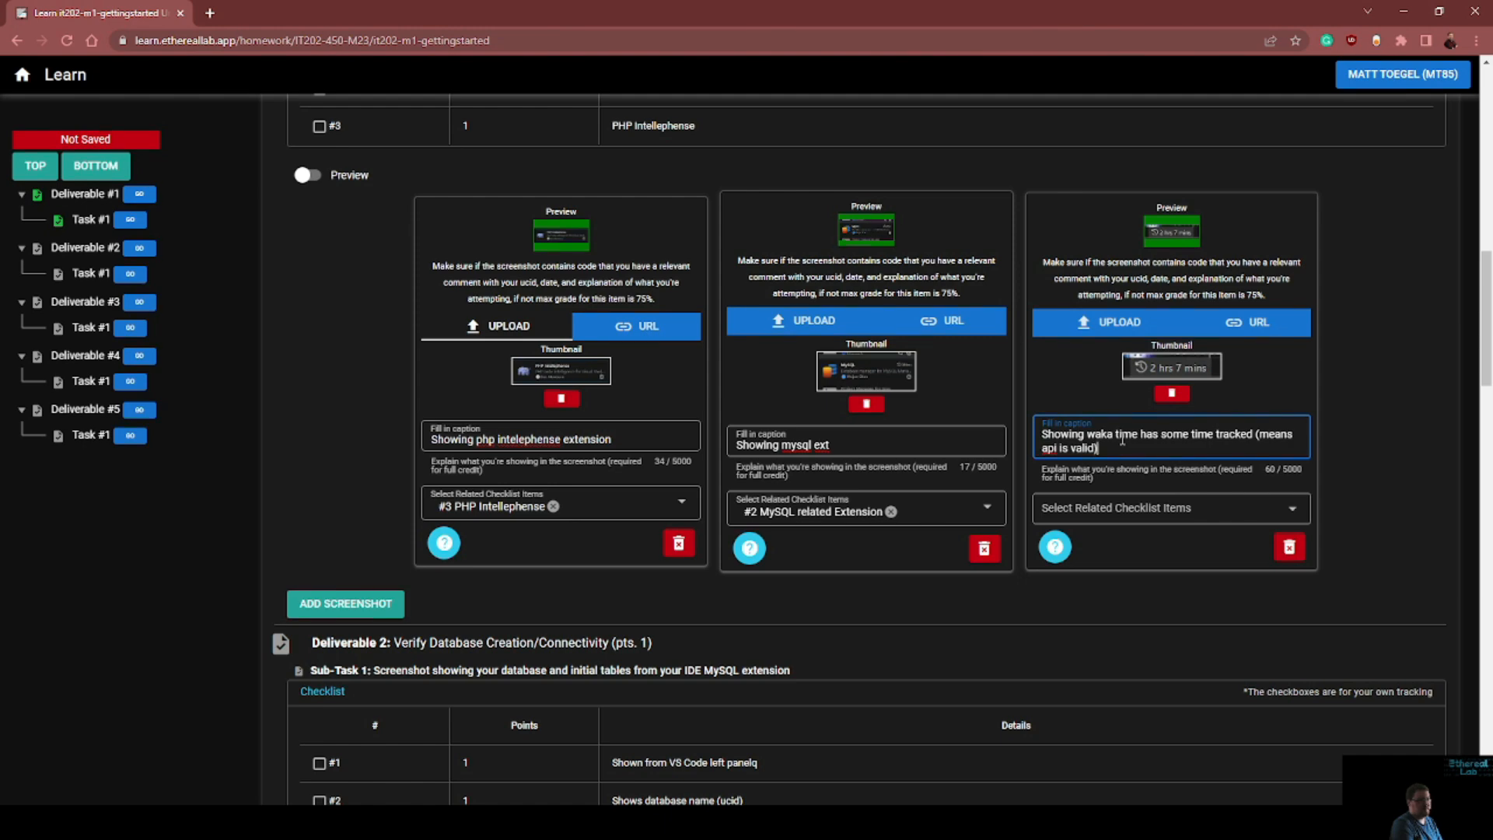
# Finish the WakaTime caption with "time tracked (means api is valid)" and assign checklist item #1 WakaTime to that screenshot
pyautogui.click(1135, 510)
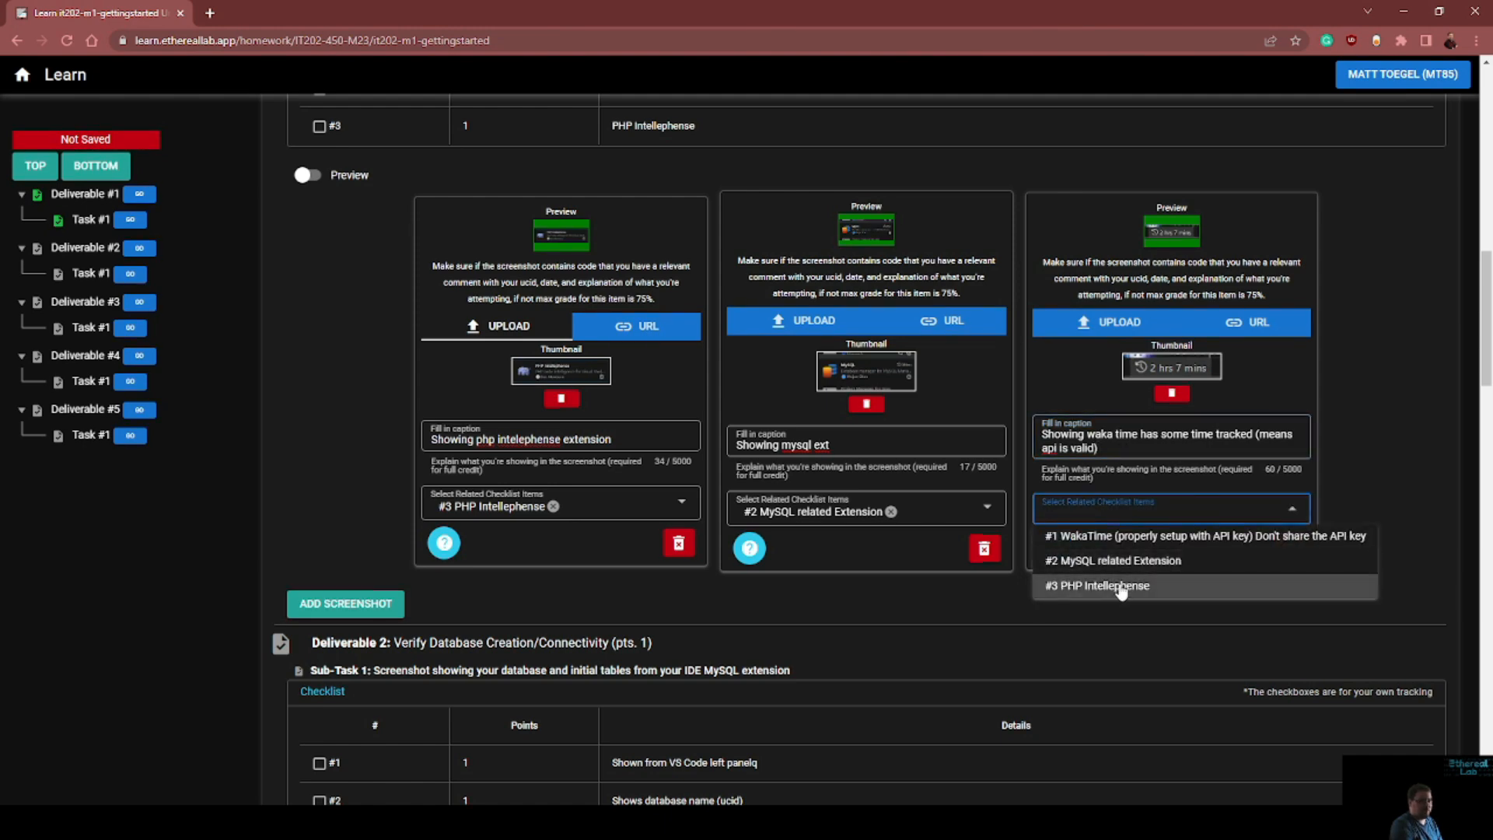
pyautogui.click(1205, 536)
pyautogui.click(1360, 450)
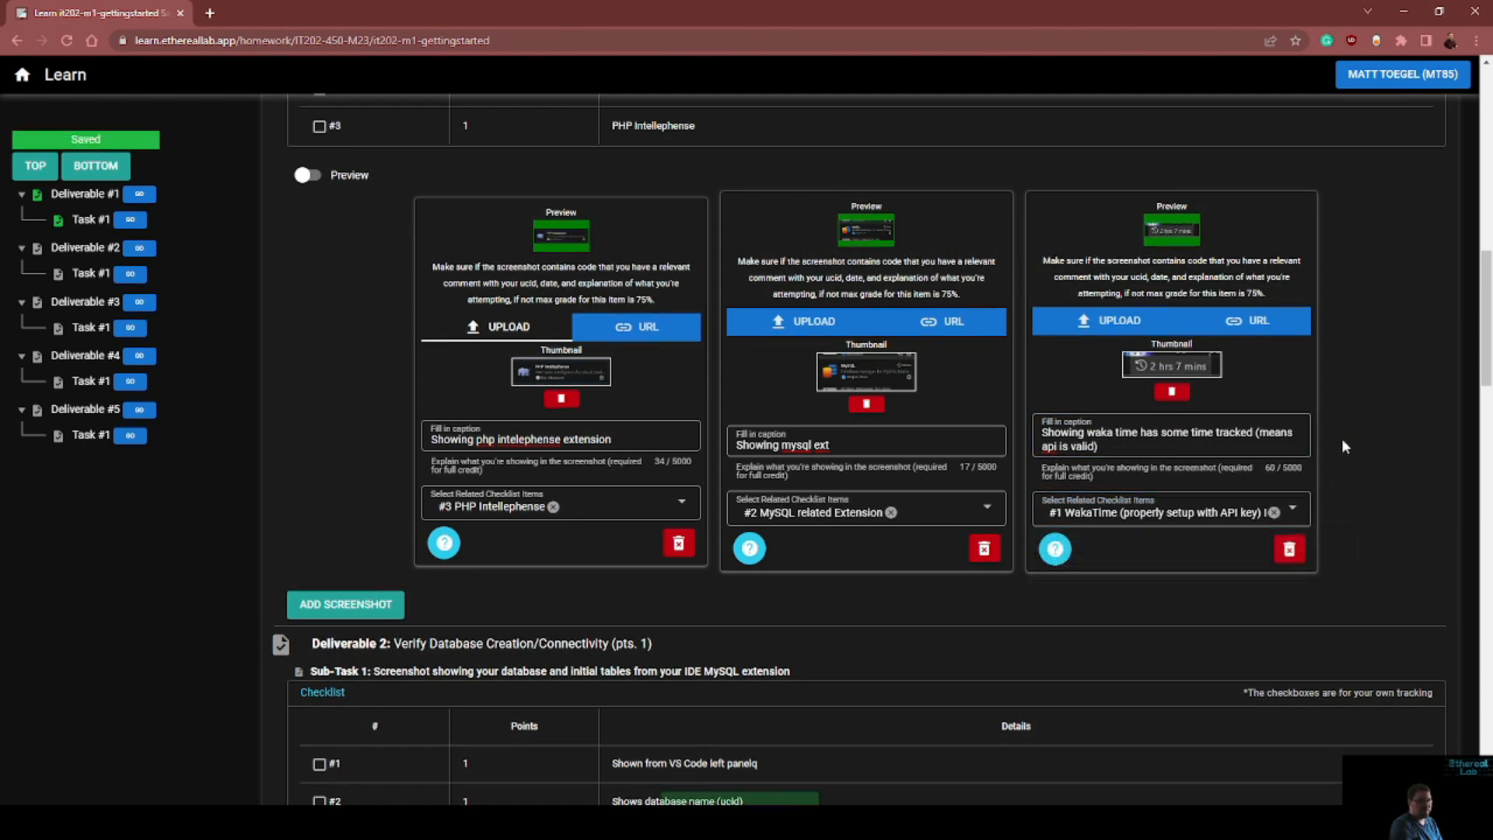
# Switch to Visual Studio Code and expand the Course DB connection in the database explorer for Deliverable 2
pyautogui.scroll(5, 947, 465)
pyautogui.scroll(-10, 947, 465)
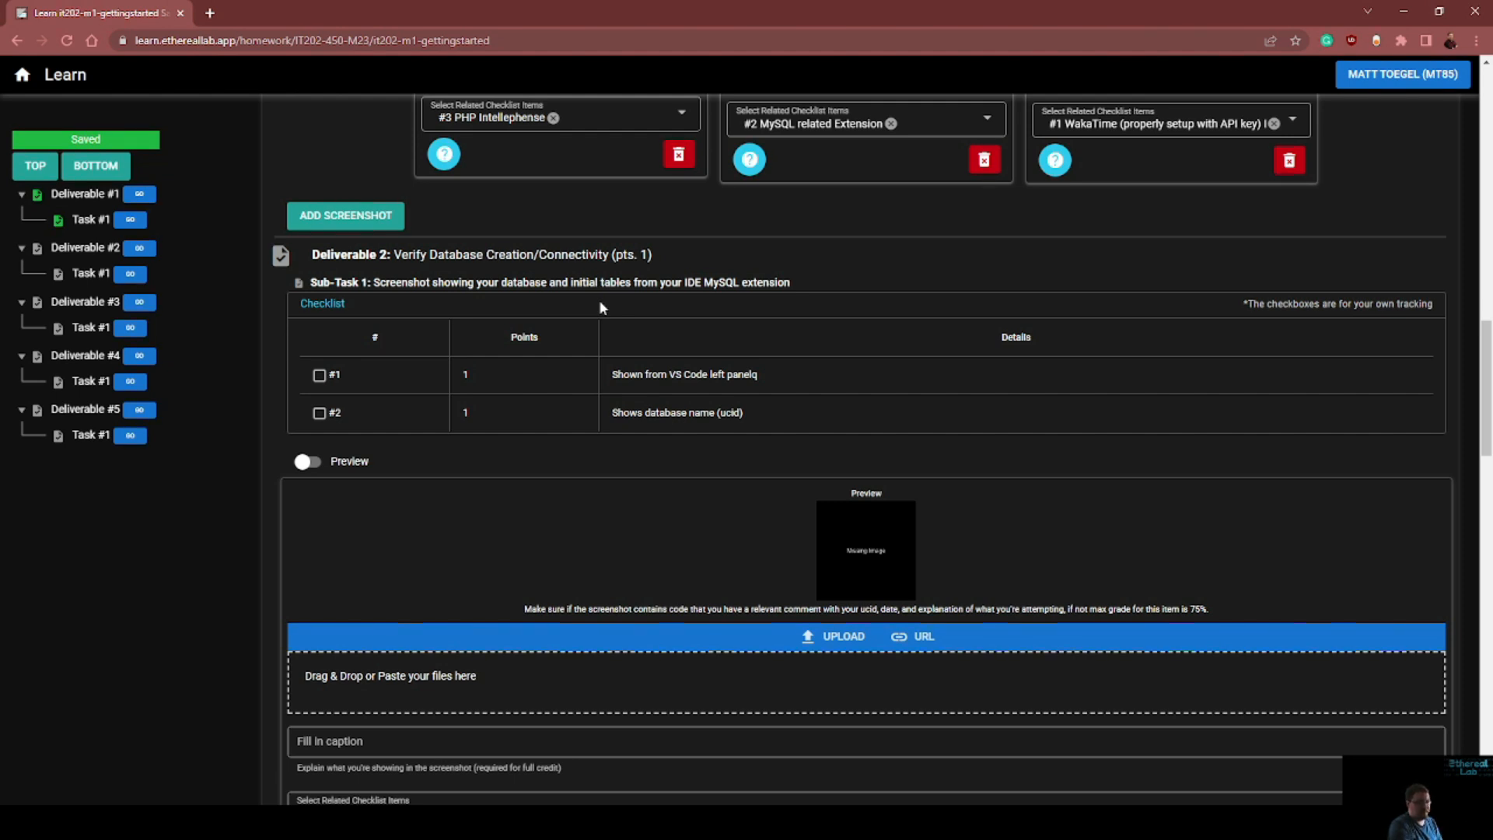
pyautogui.moveTo(777, 372); pyautogui.dragTo(752, 374)
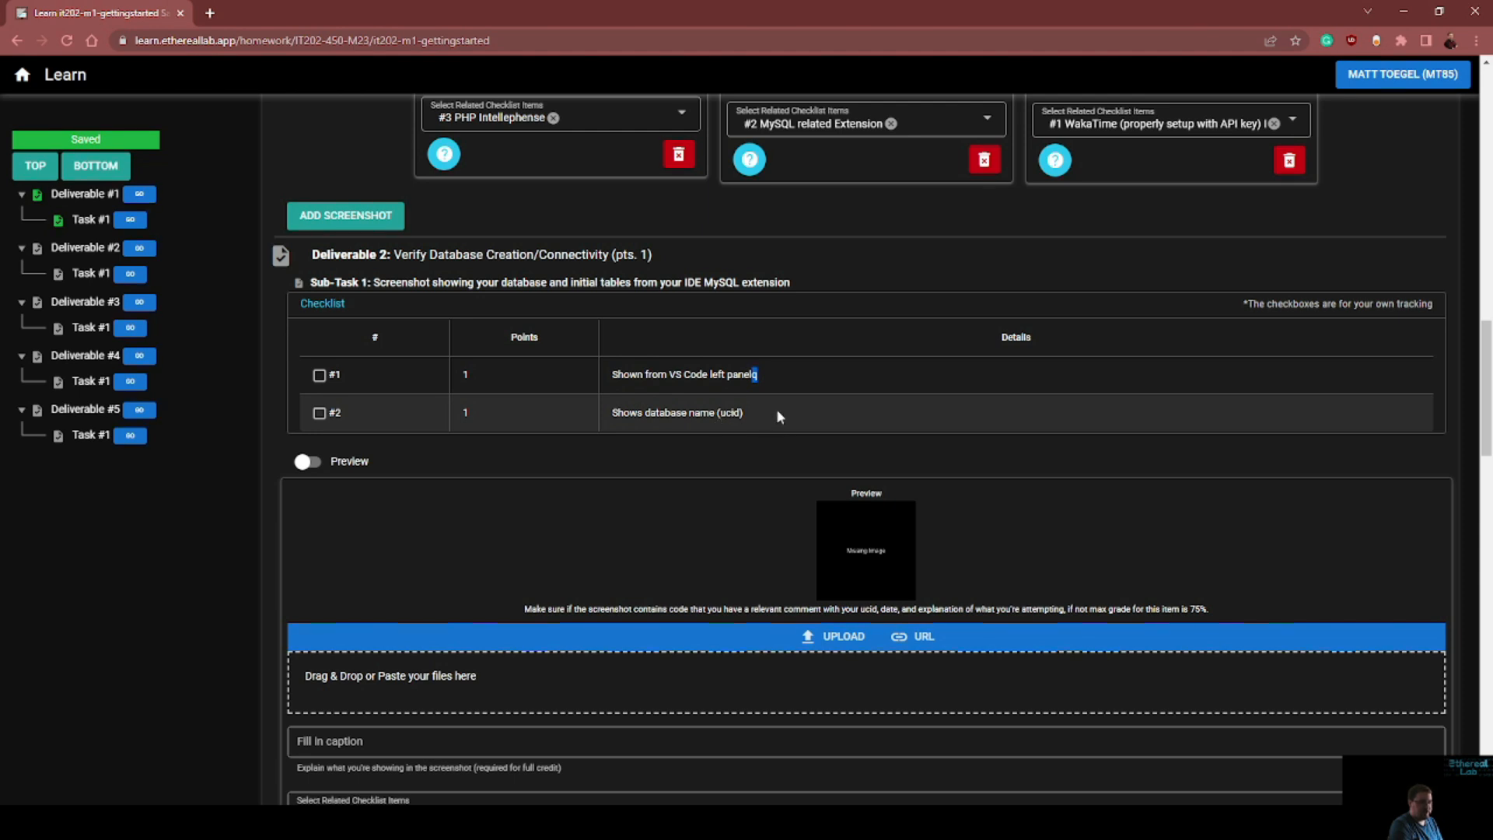
pyautogui.press('BackSpace')
pyautogui.click(770, 790)
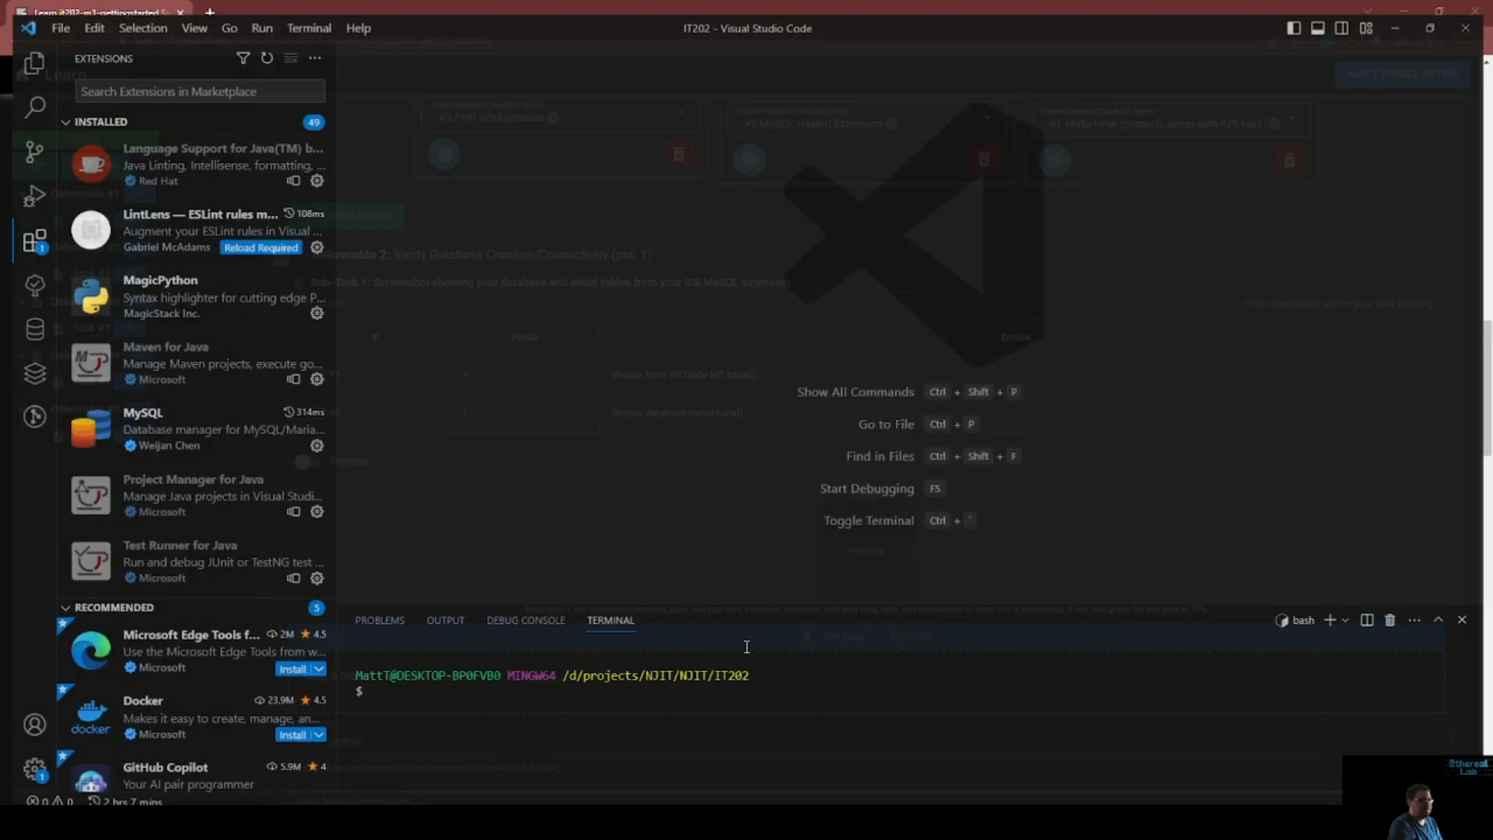
pyautogui.click(22, 320)
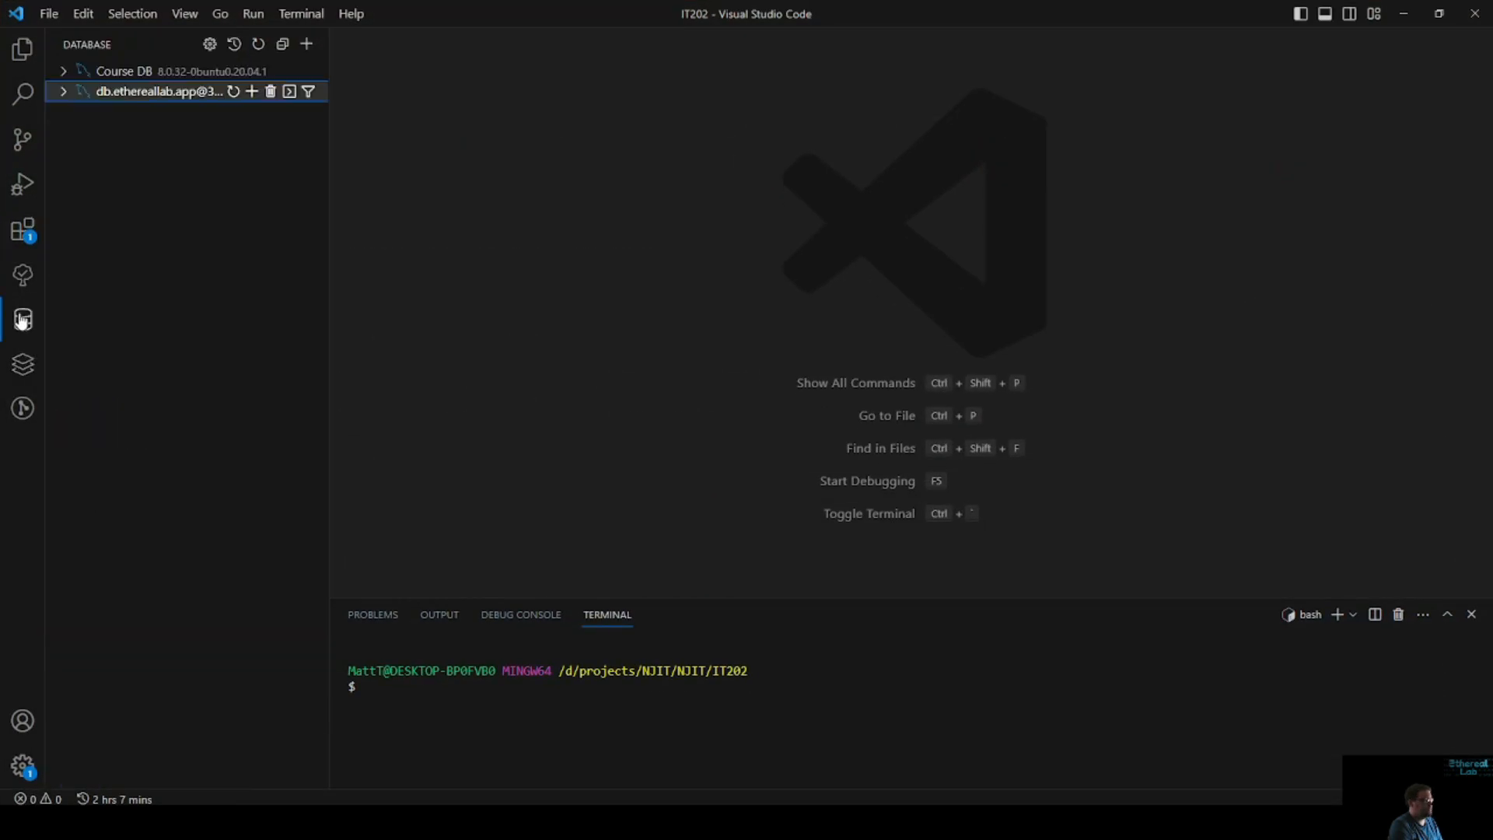
pyautogui.click(81, 72)
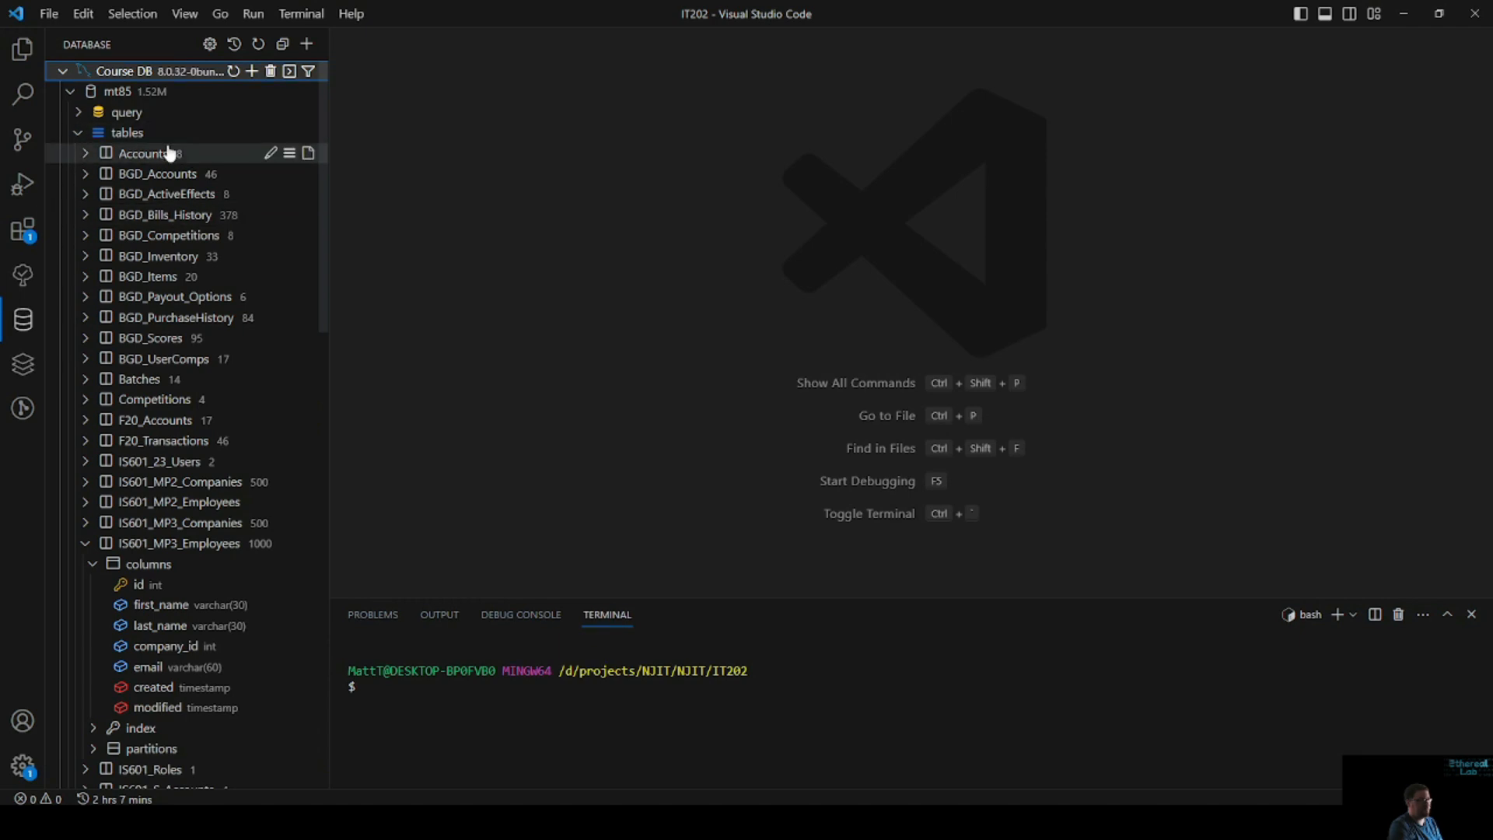
# Snip the expanded Course DB tree from the connection down to tables and paste it into Deliverable 2's screenshot entry on the submission page
pyautogui.press('super+shift+s')
pyautogui.moveTo(50, 53); pyautogui.dragTo(324, 136)
pyautogui.click(1408, 15)
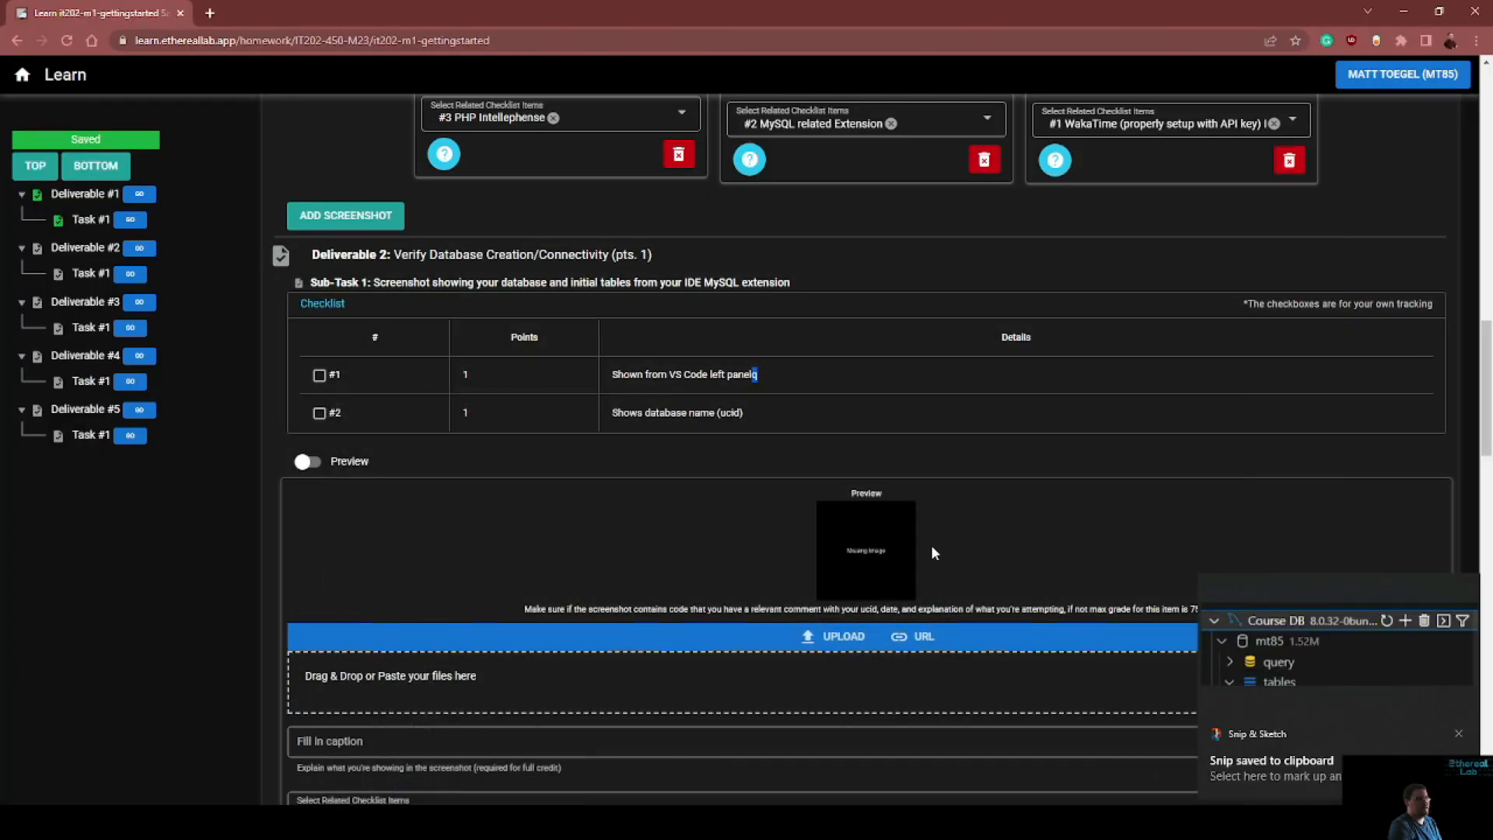
pyautogui.click(403, 441)
pyautogui.hotkey('ctrl', 'v')
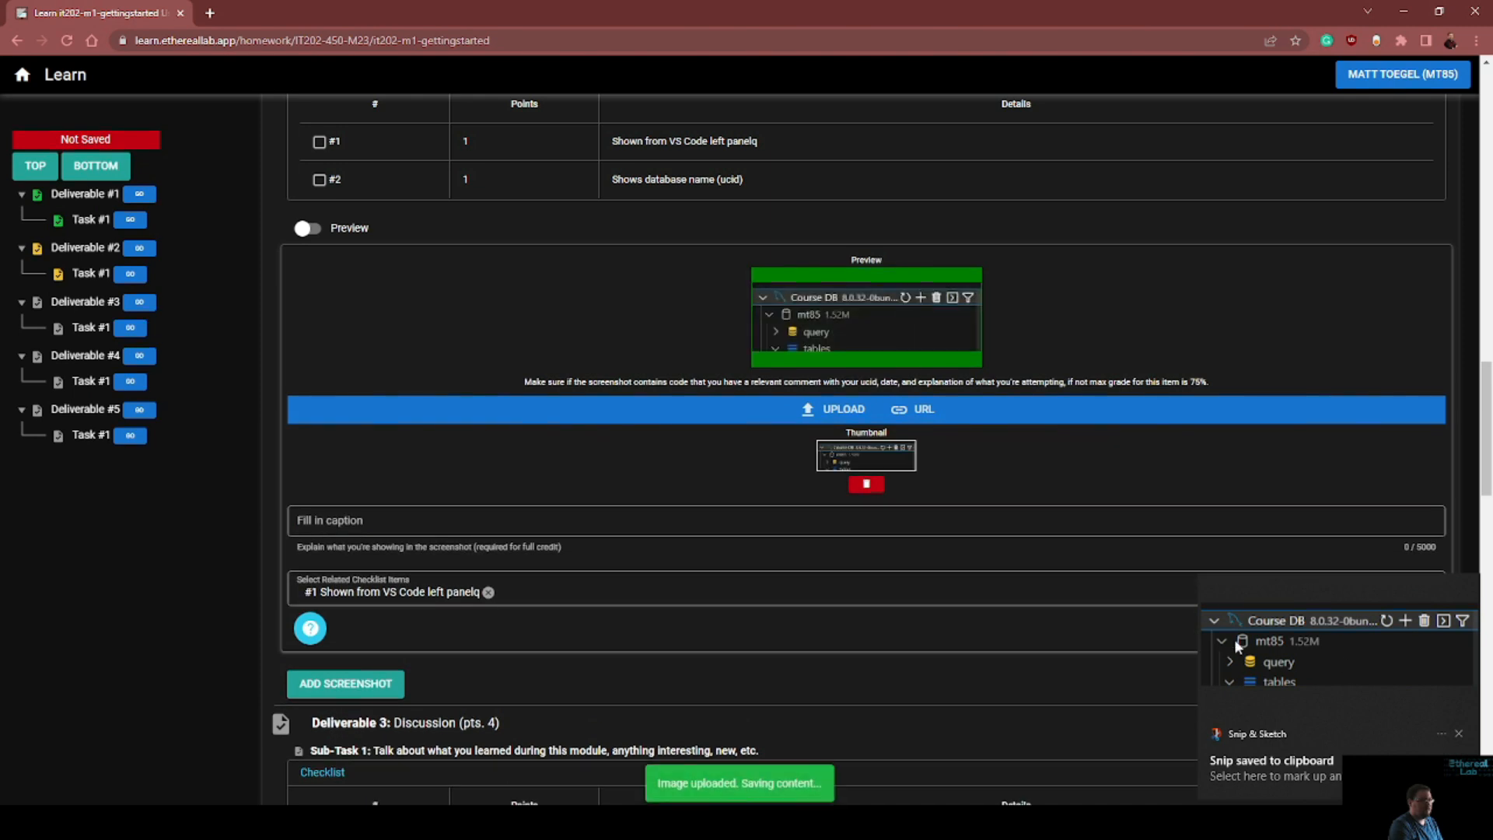
# Caption the Deliverable 2 screenshot "showing I have my database connected properly"
pyautogui.scroll(-1, 663, 531)
pyautogui.write('show')
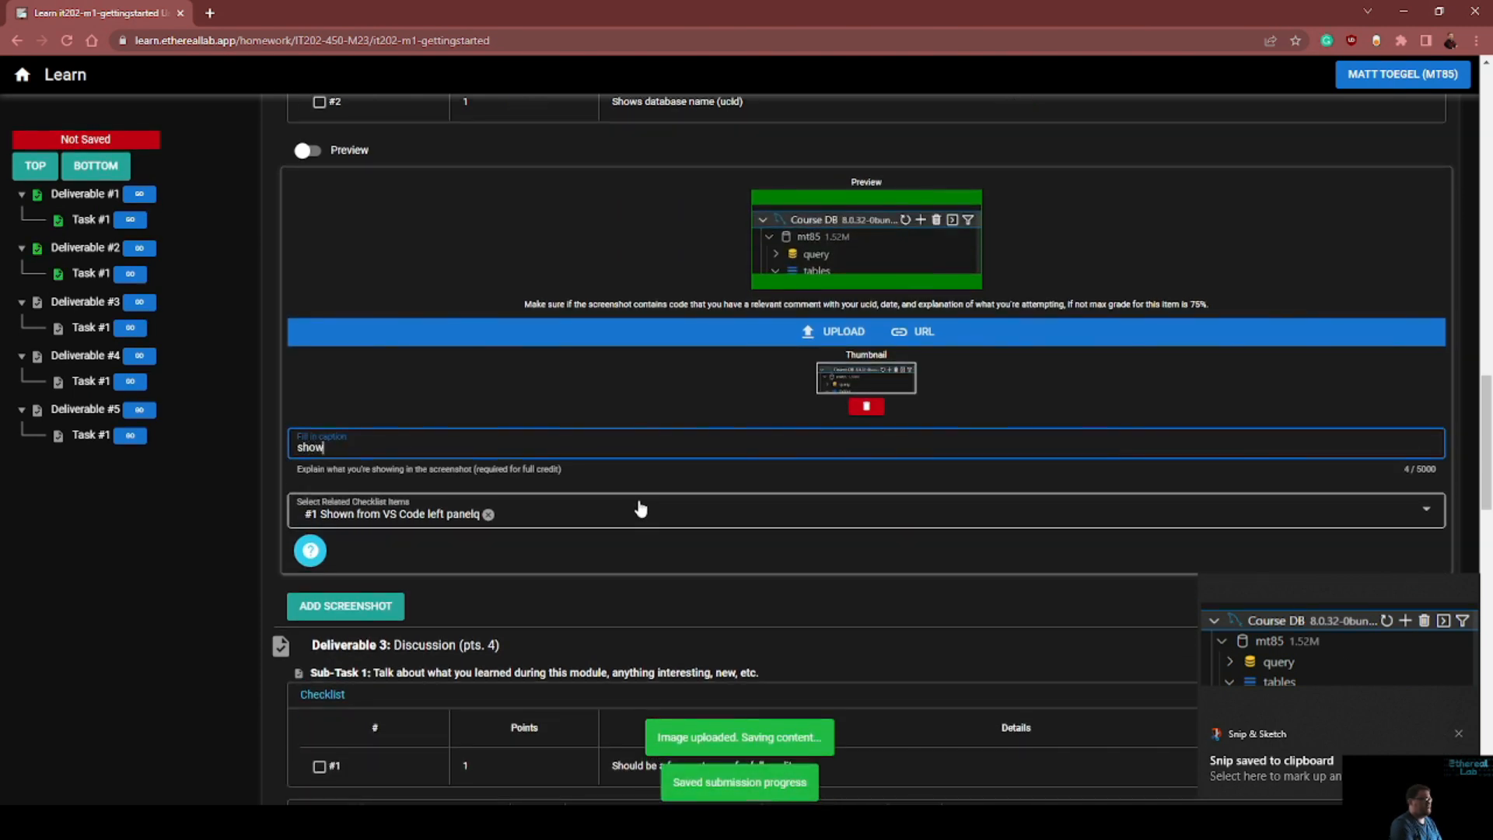
pyautogui.write('ing ( have my database con')
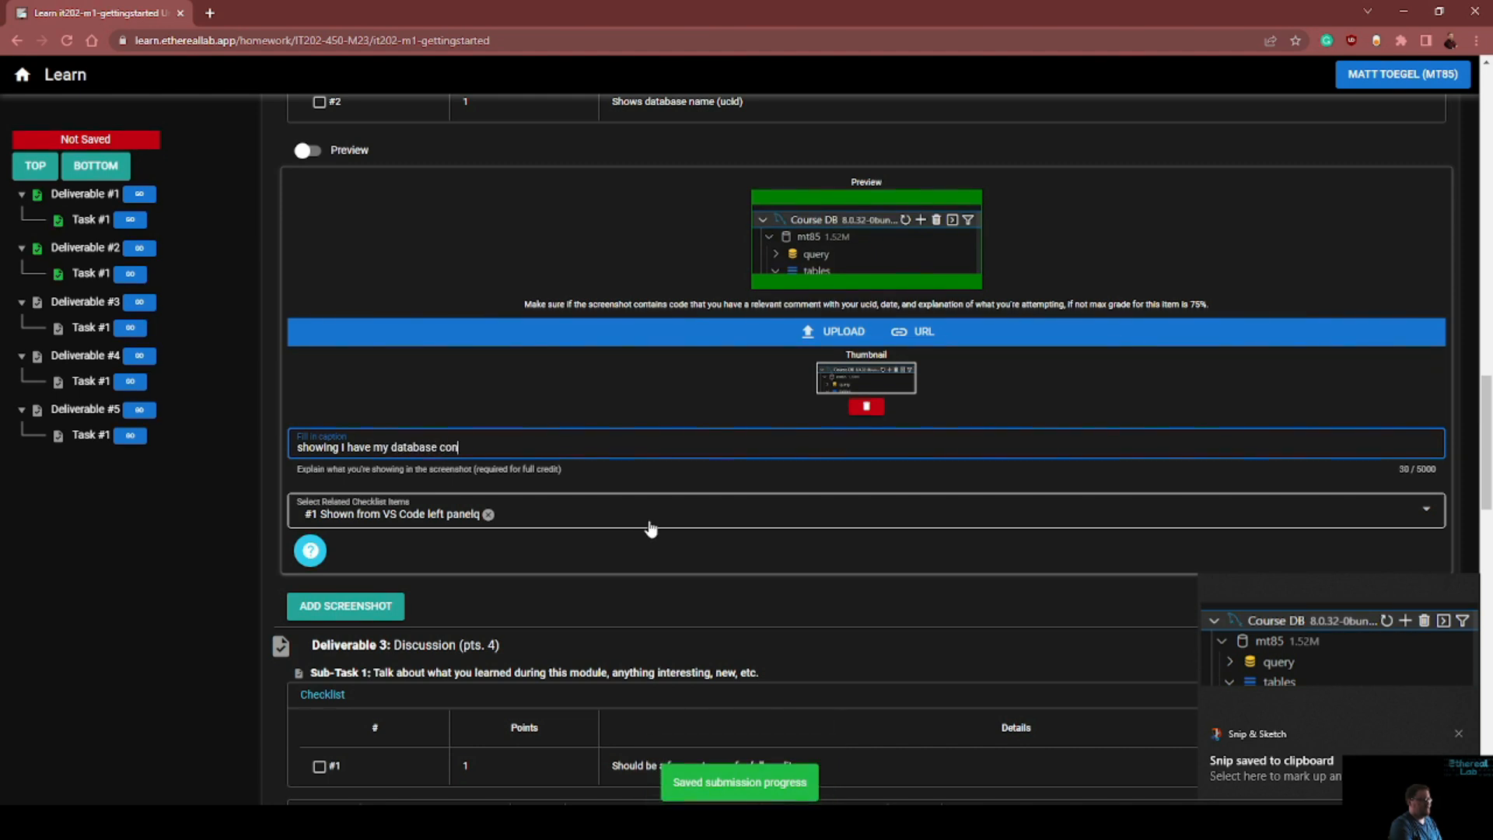
pyautogui.write('nected properly')
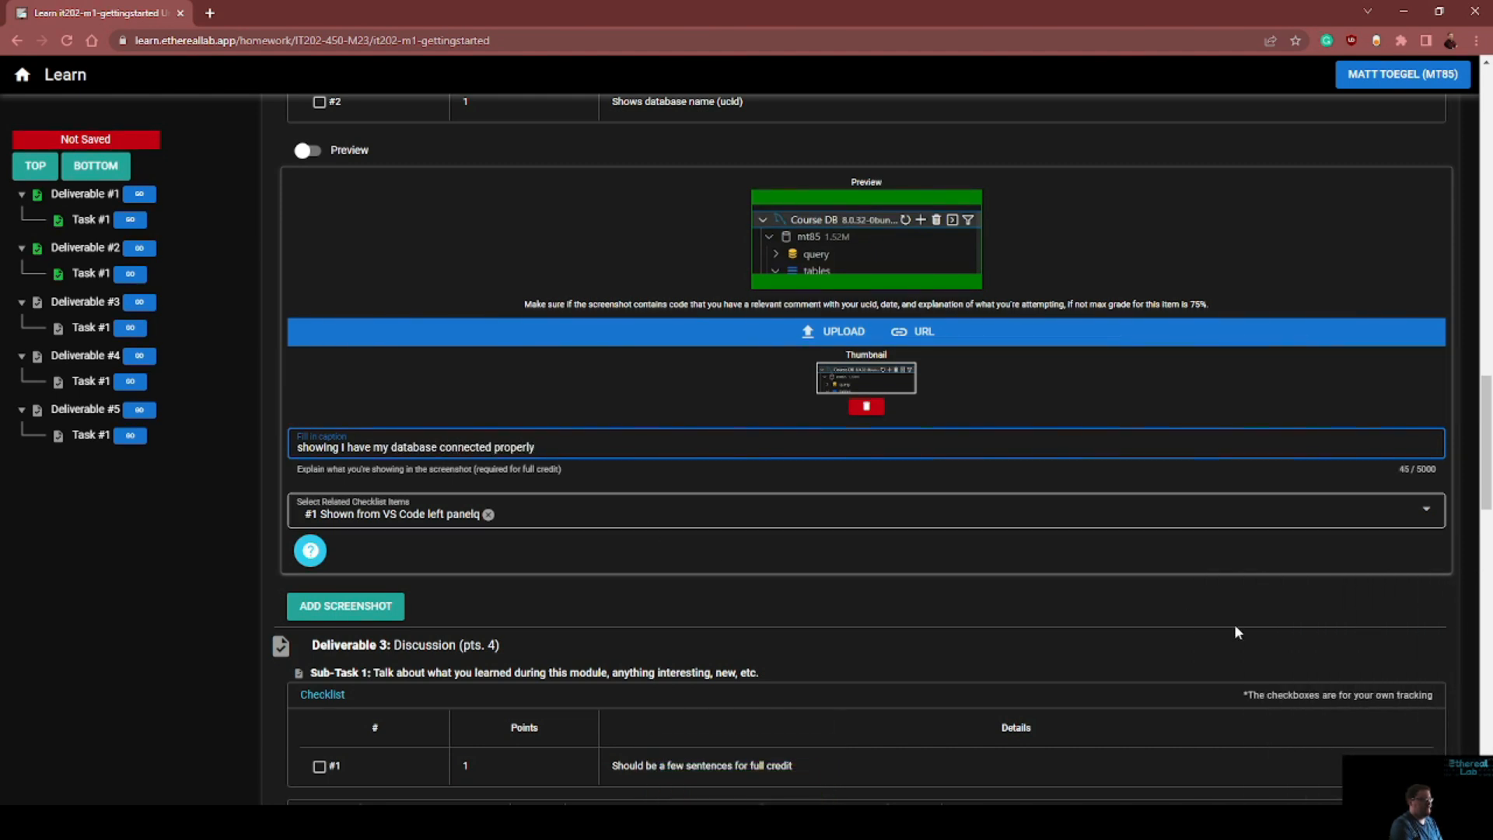
# Add checklist item #2 Shows database name (ucid) to the Deliverable 2 screenshot
pyautogui.scroll(2, 510, 506)
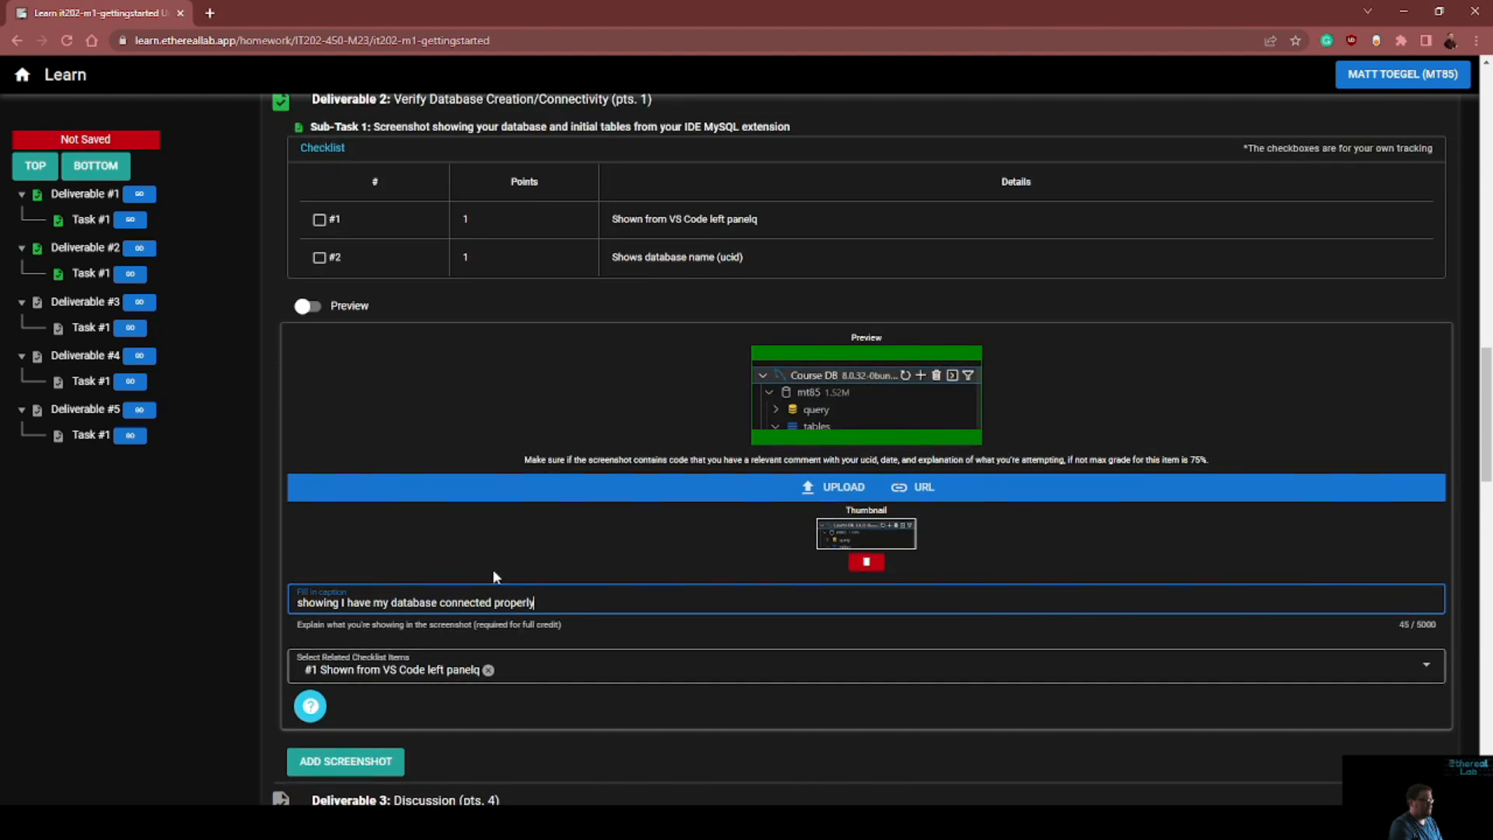
pyautogui.click(739, 661)
pyautogui.click(381, 720)
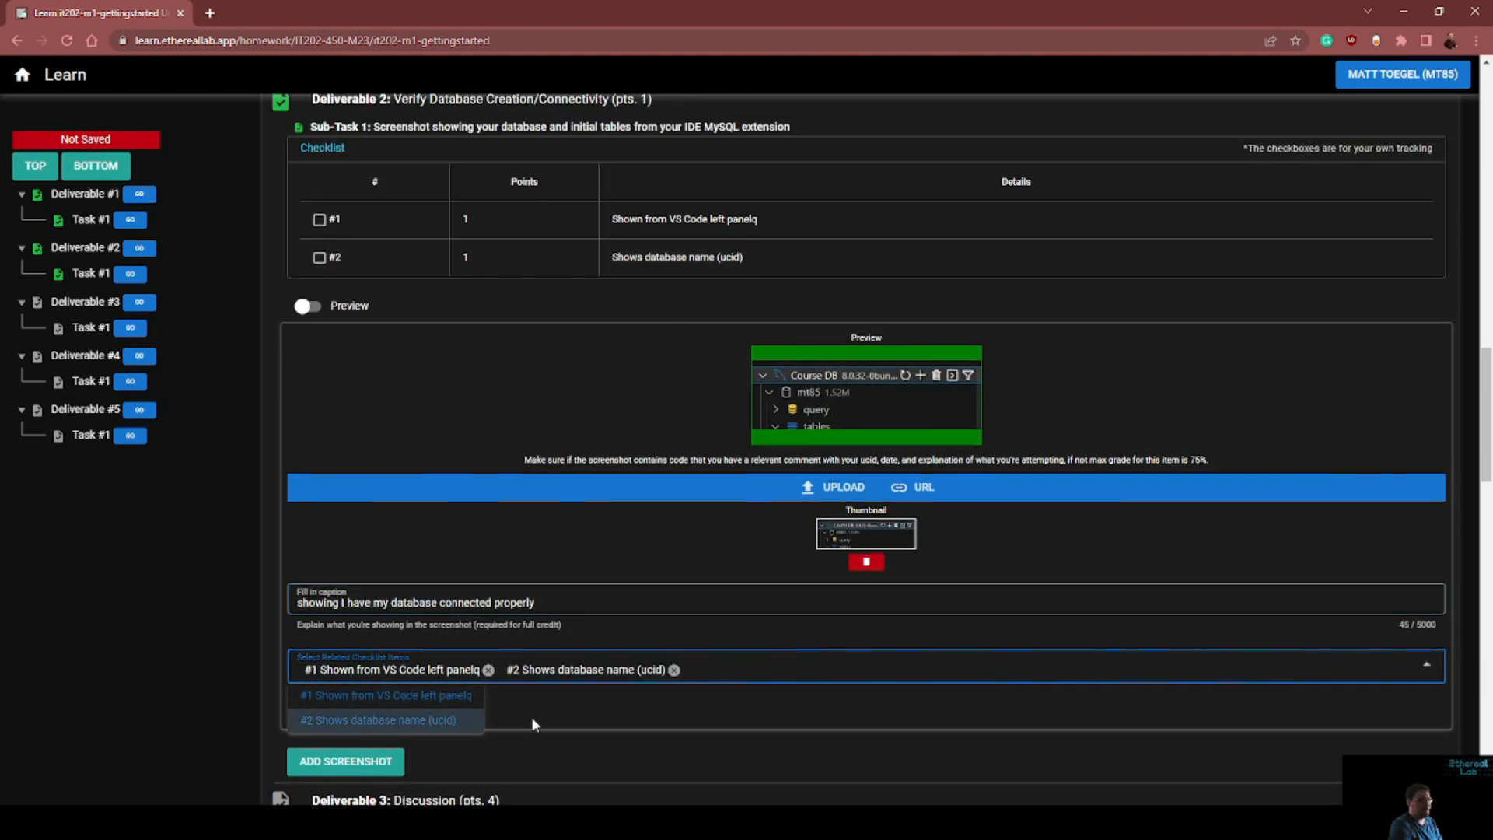
pyautogui.click(751, 726)
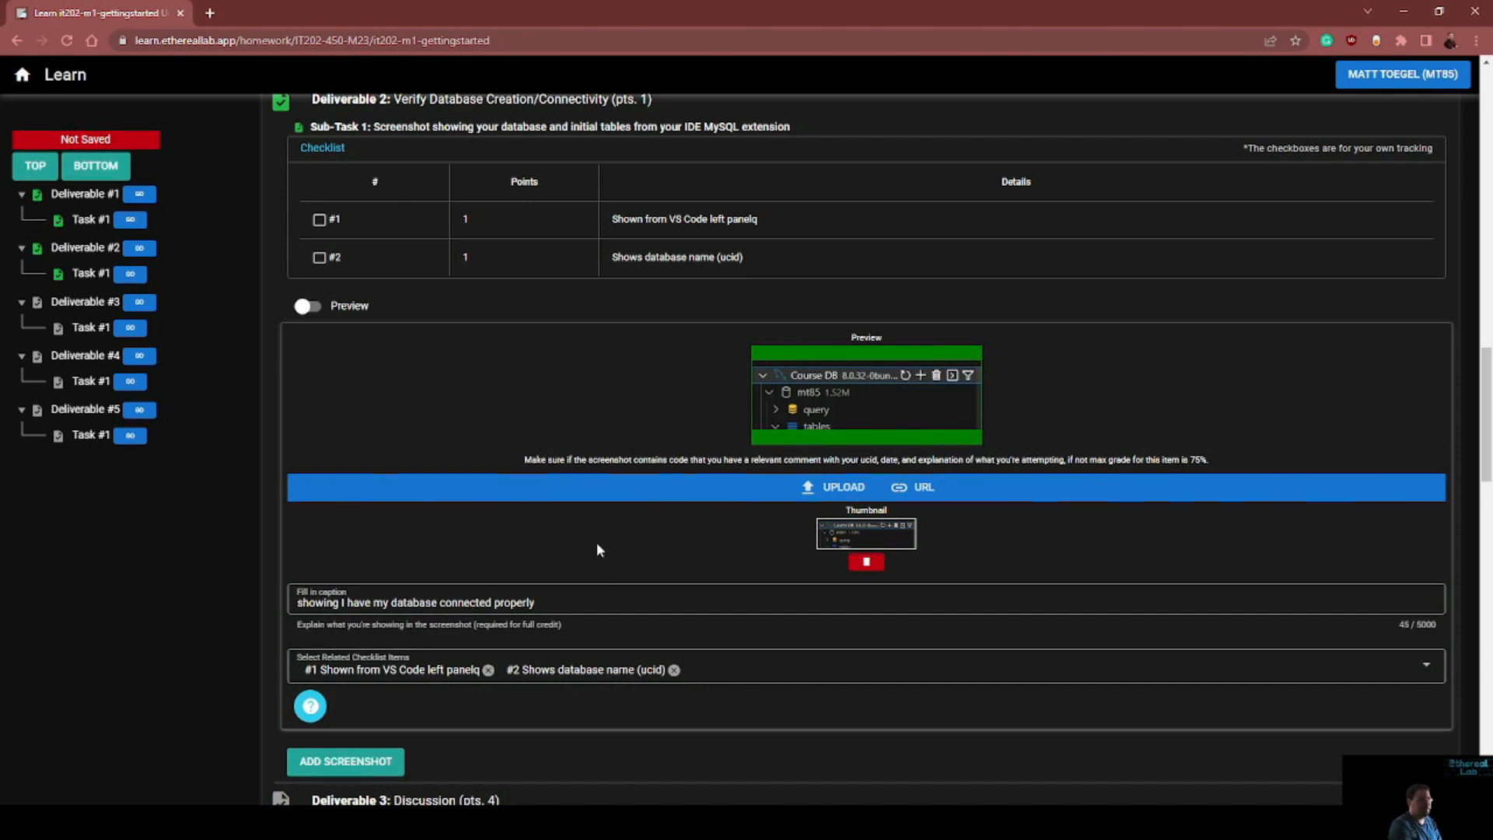
# Answer the Deliverable 3 discussion with "I learned how to use git, the learn platform, and how to configure my working env"
pyautogui.scroll(-3, 595, 543)
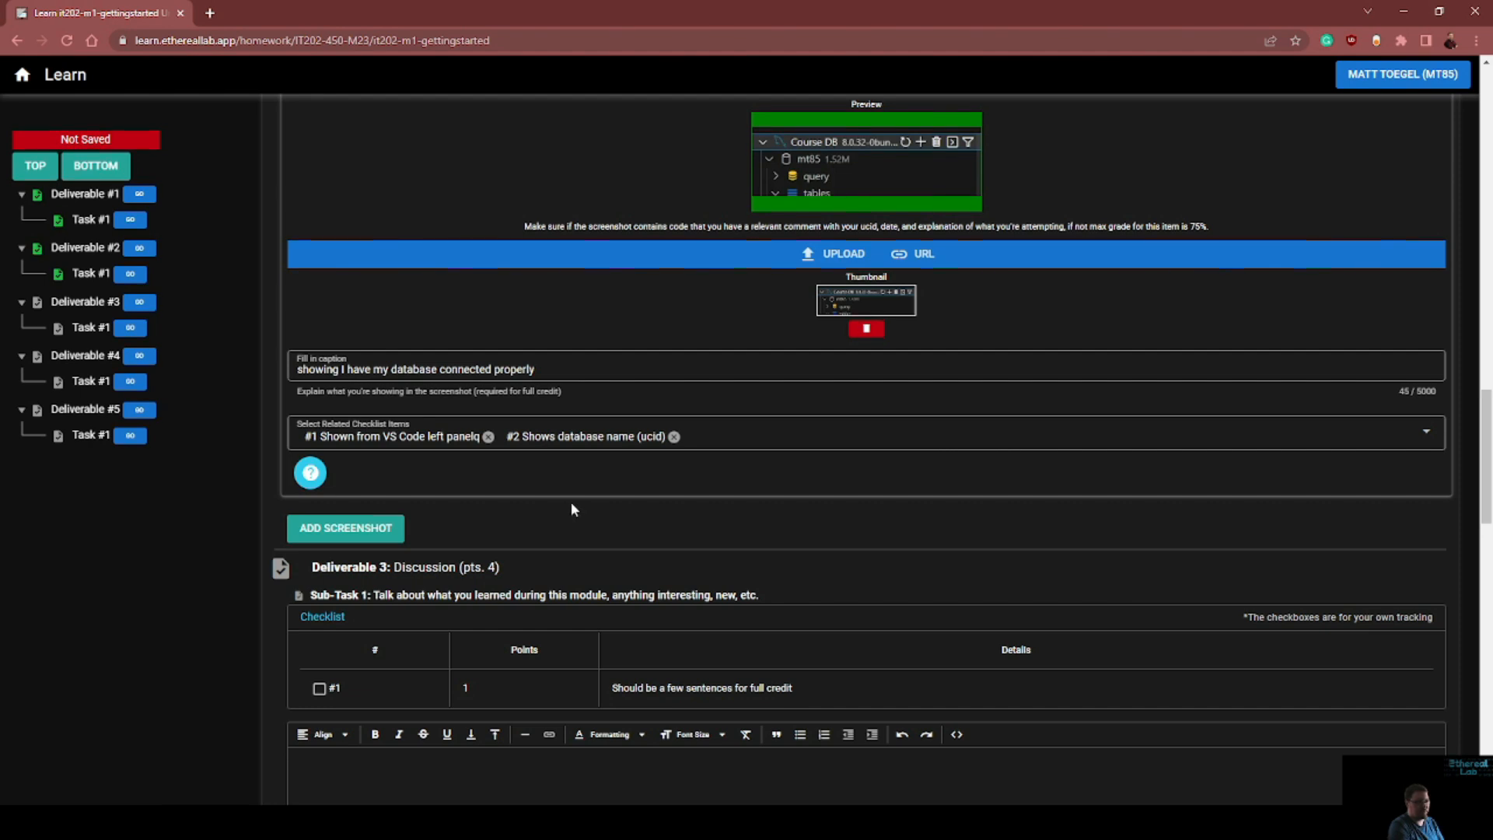
pyautogui.scroll(-2, 572, 507)
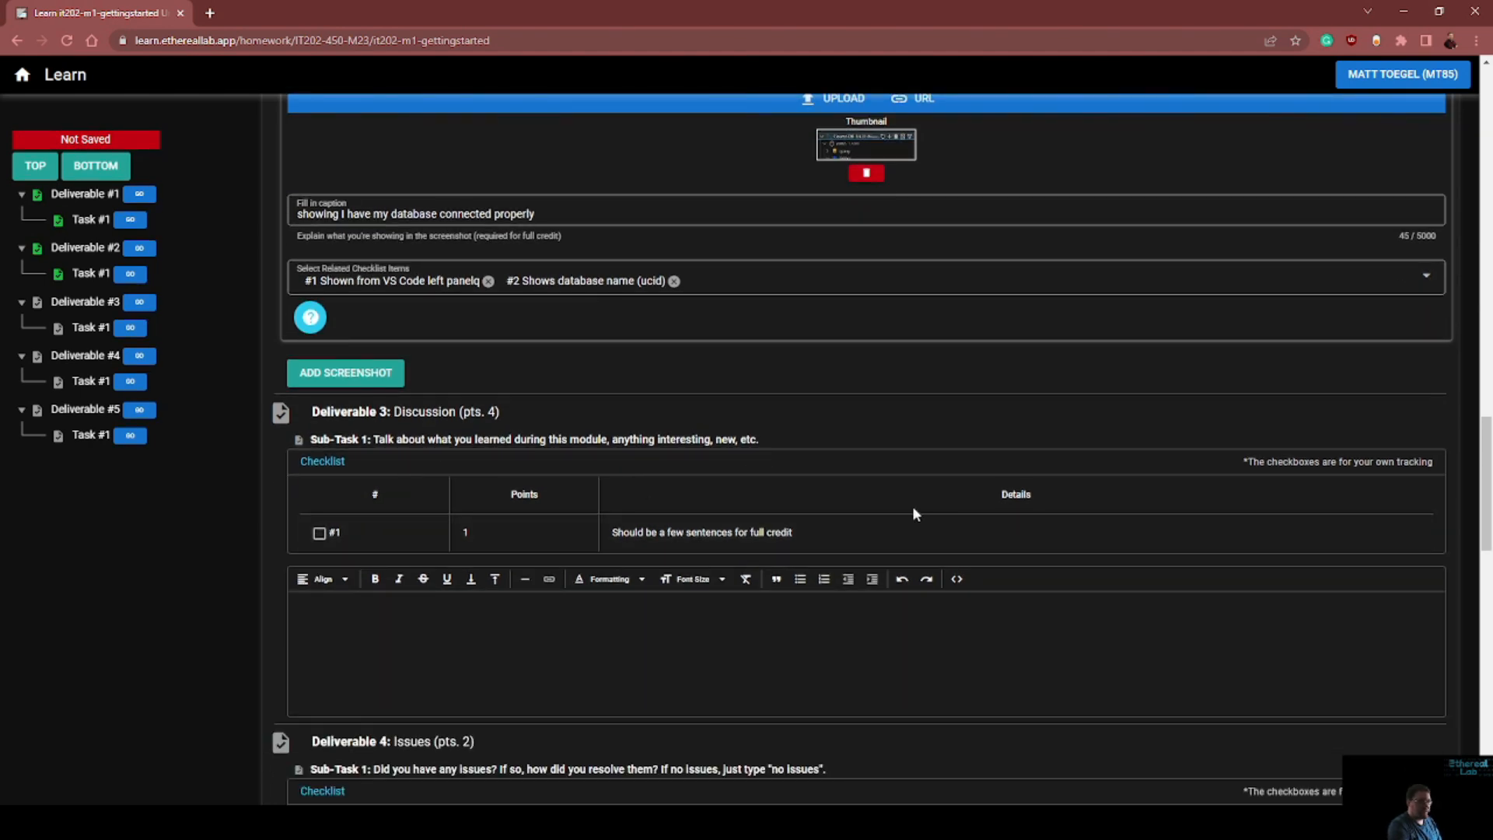
pyautogui.click(627, 681)
pyautogui.write('I lea')
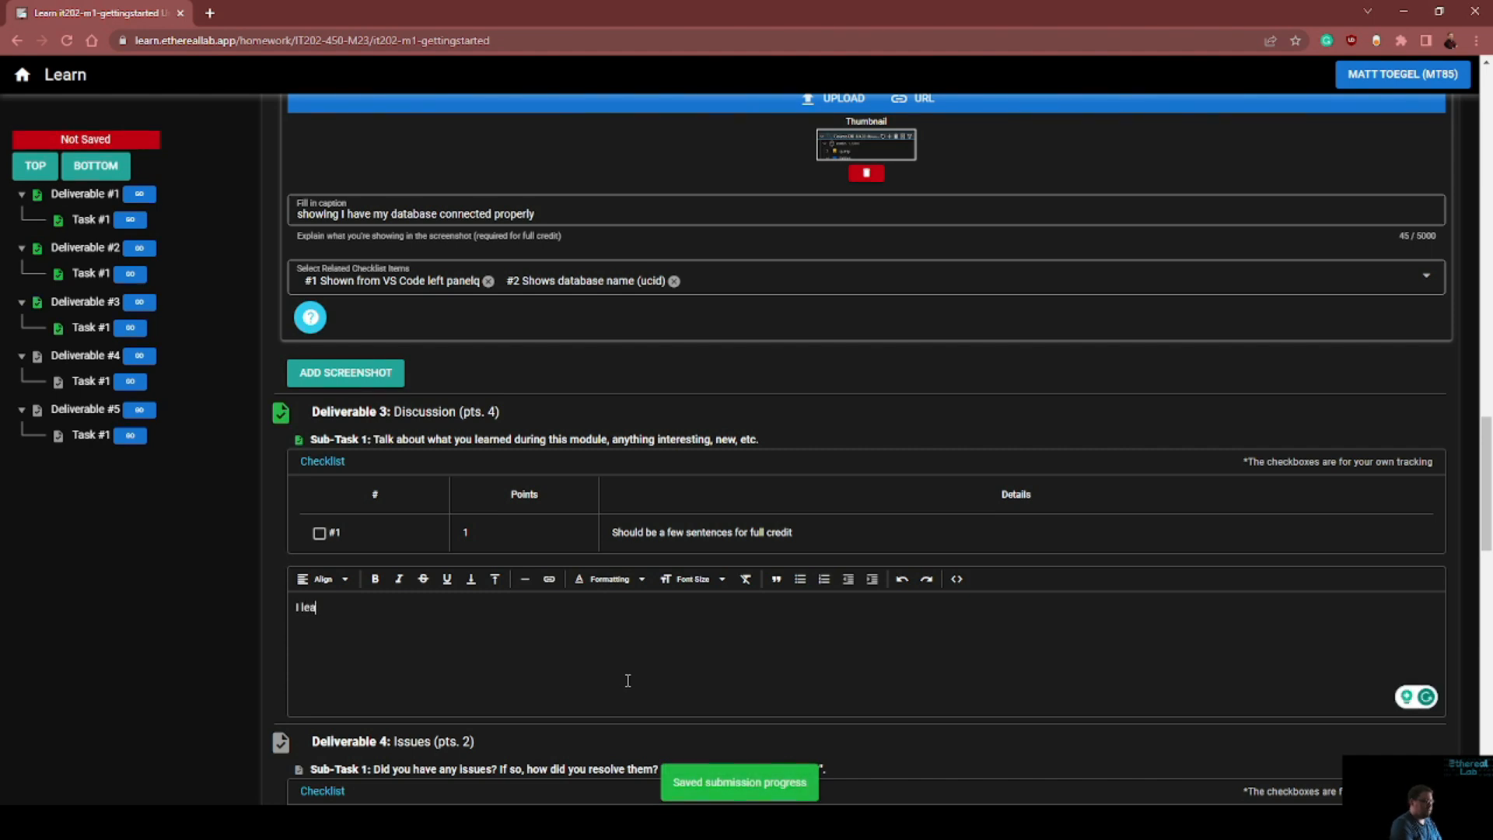
pyautogui.write('rned how to use git, the lea')
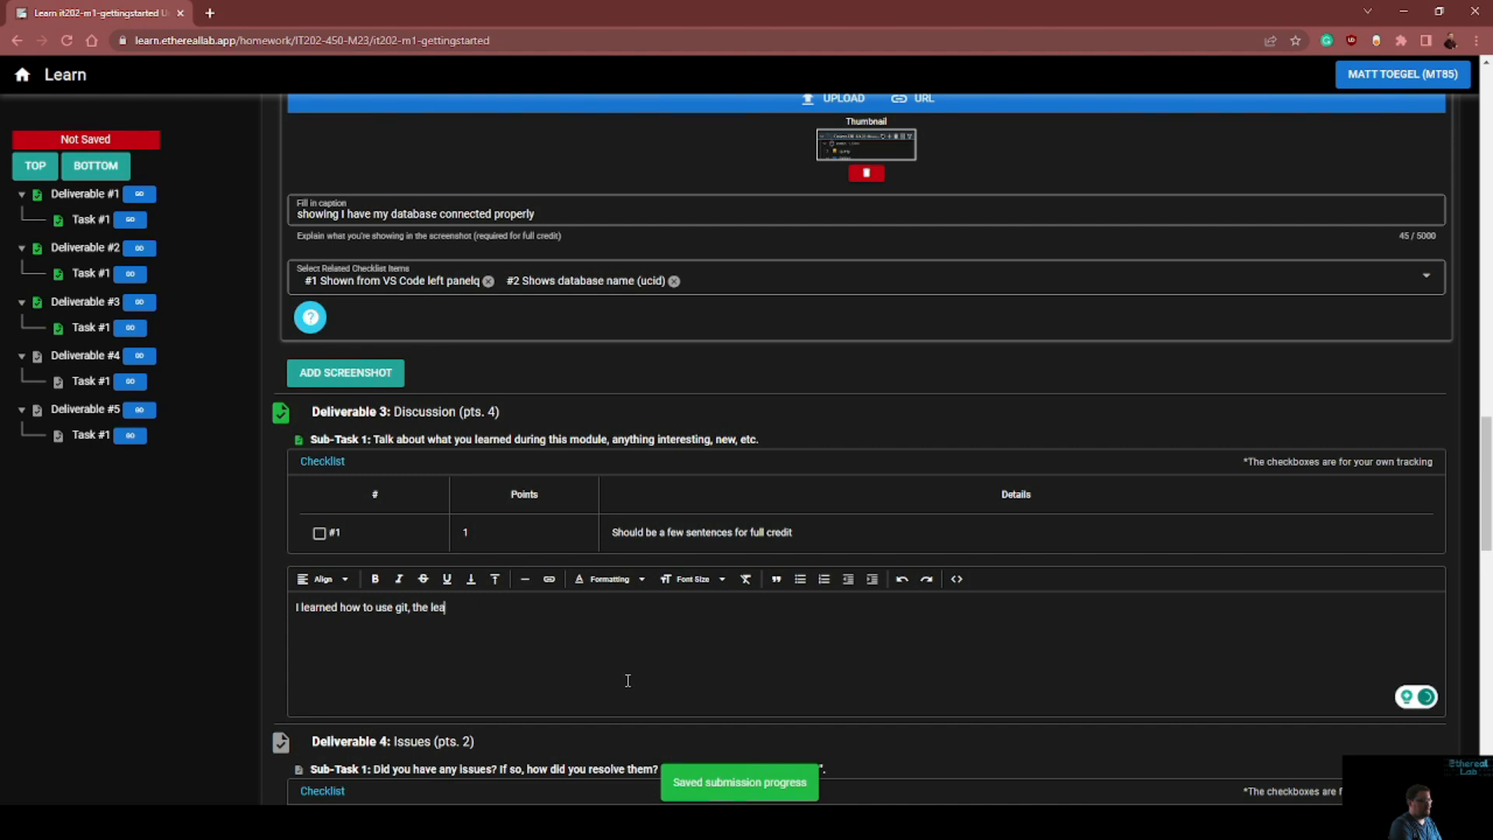
pyautogui.write('rn platform')
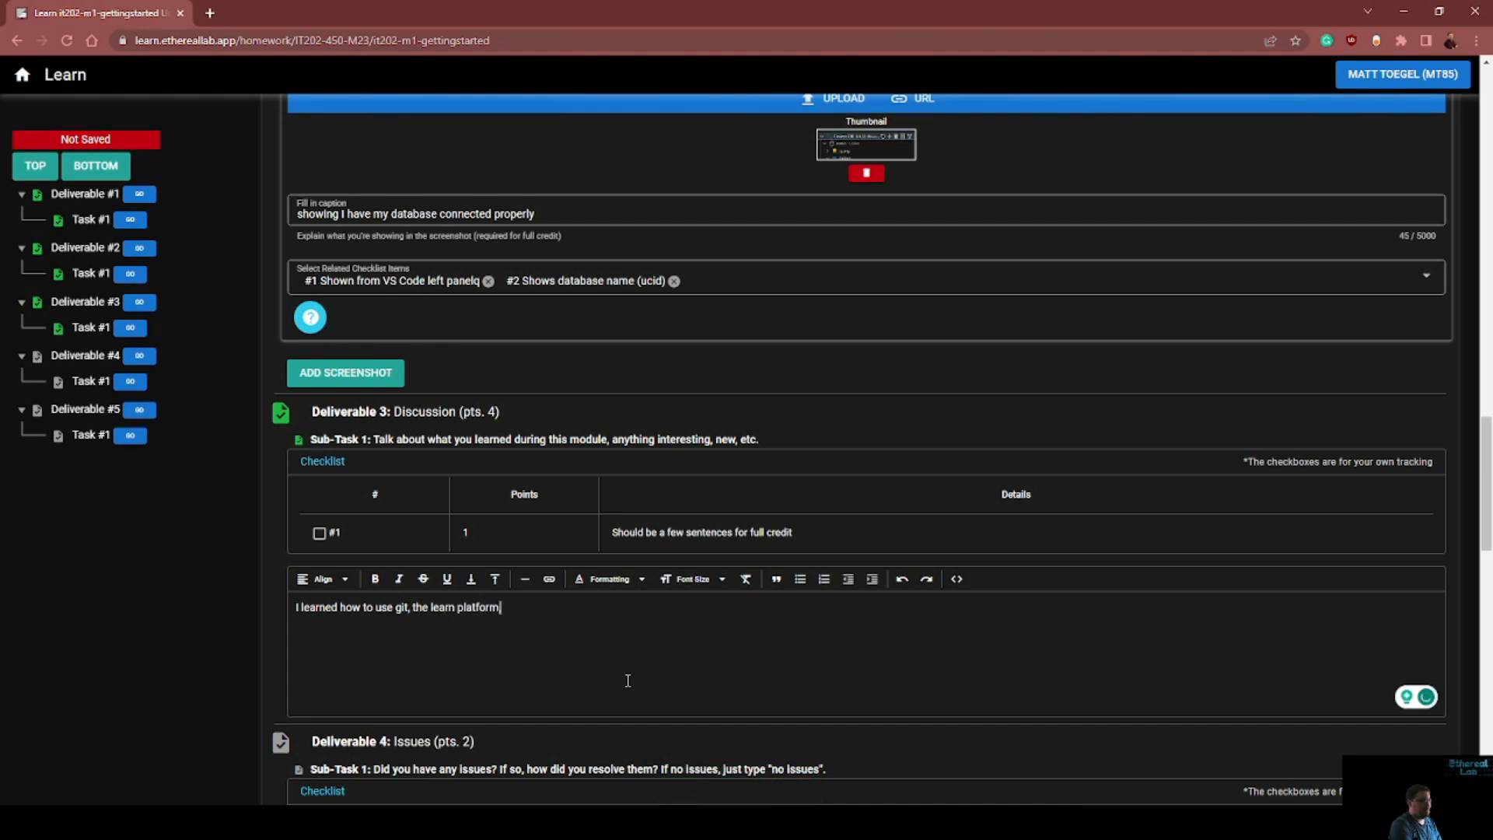
pyautogui.write(', and how to configure my working env')
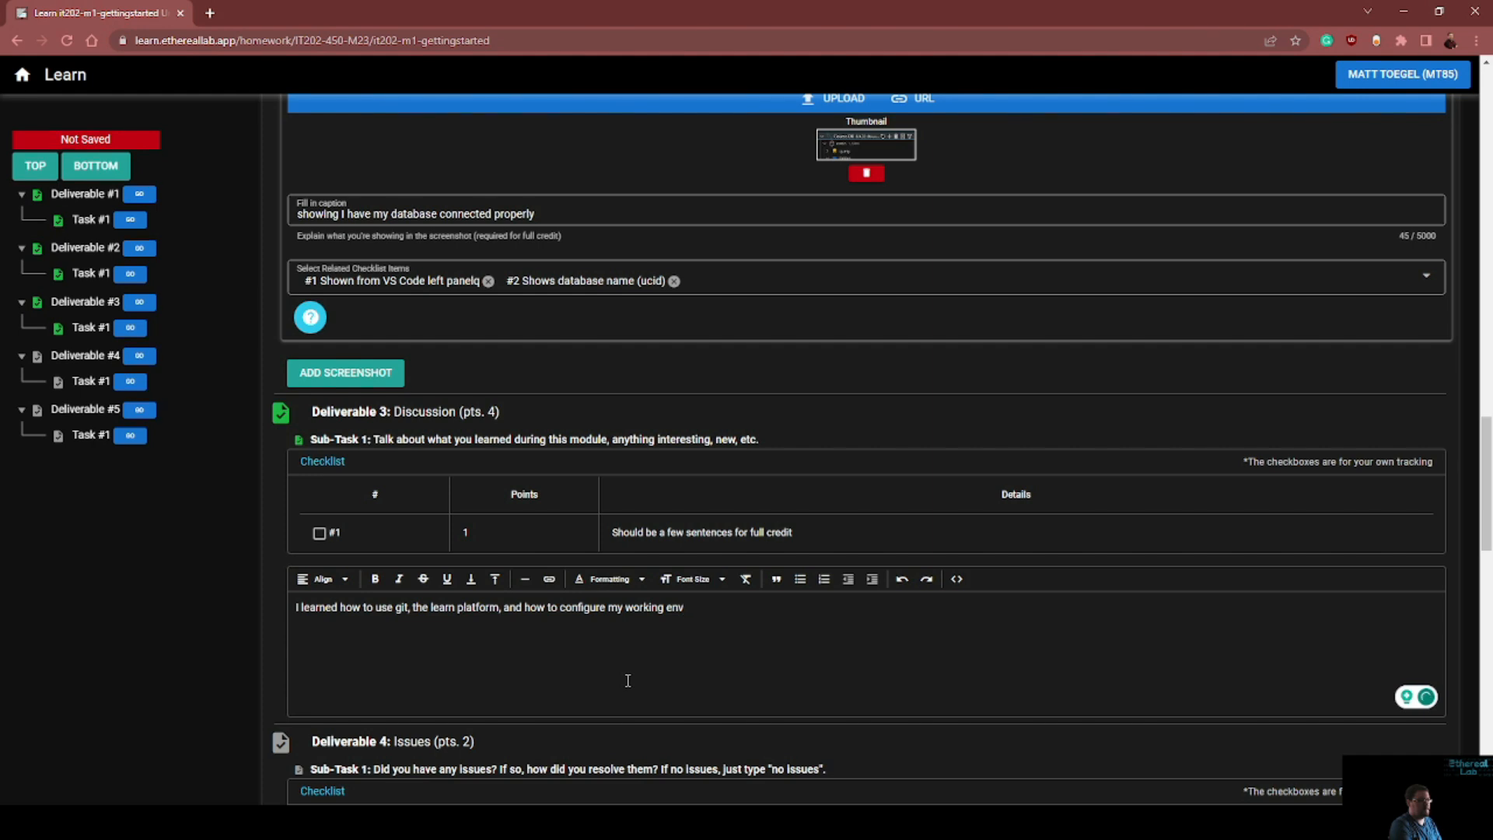
# Answer Deliverable 4 with "I had issues due to the new github URLs expiring and had to fix things."
pyautogui.scroll(-4, 622, 584)
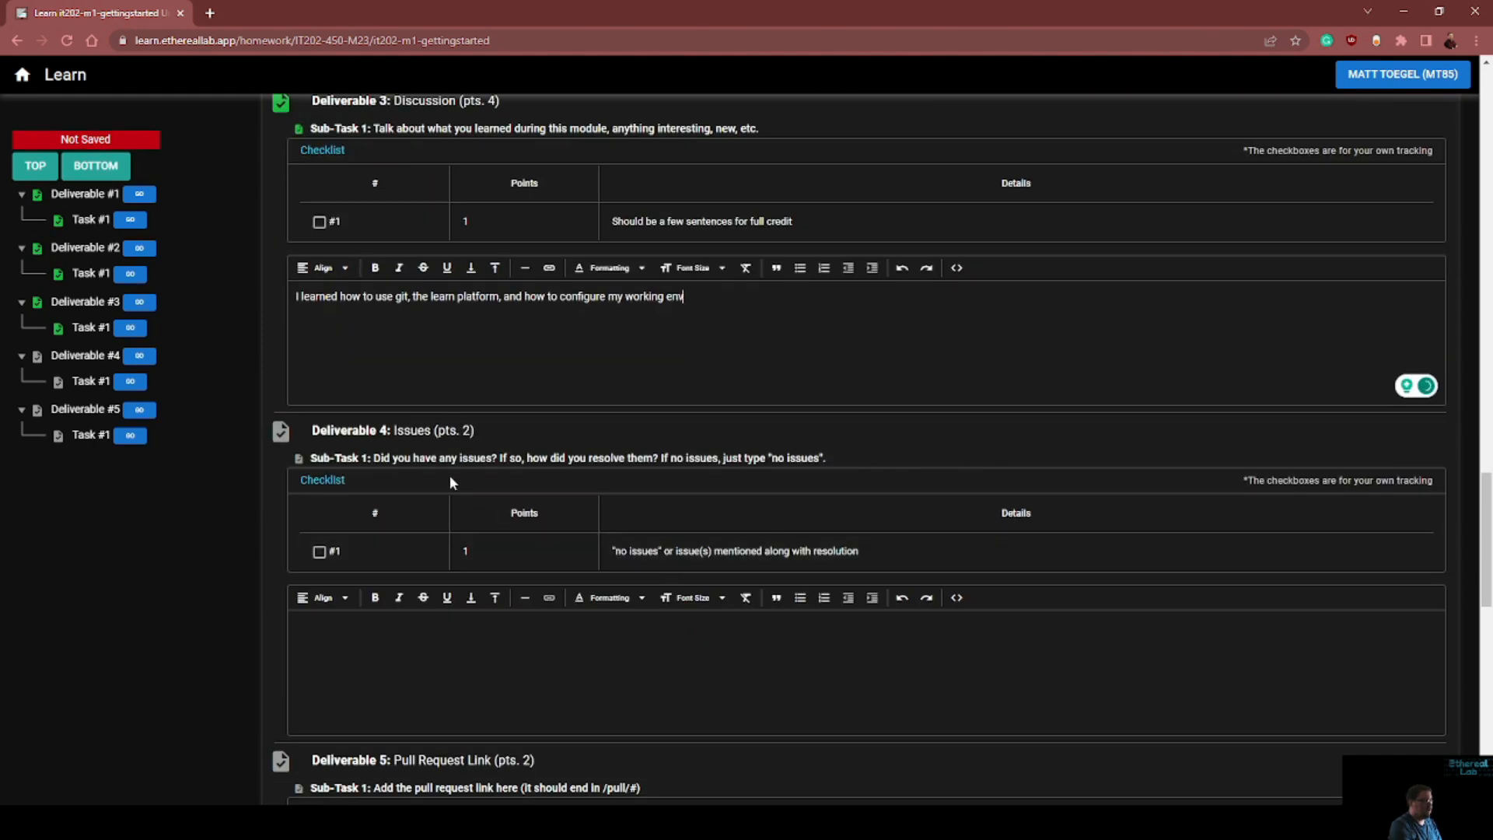
pyautogui.click(574, 679)
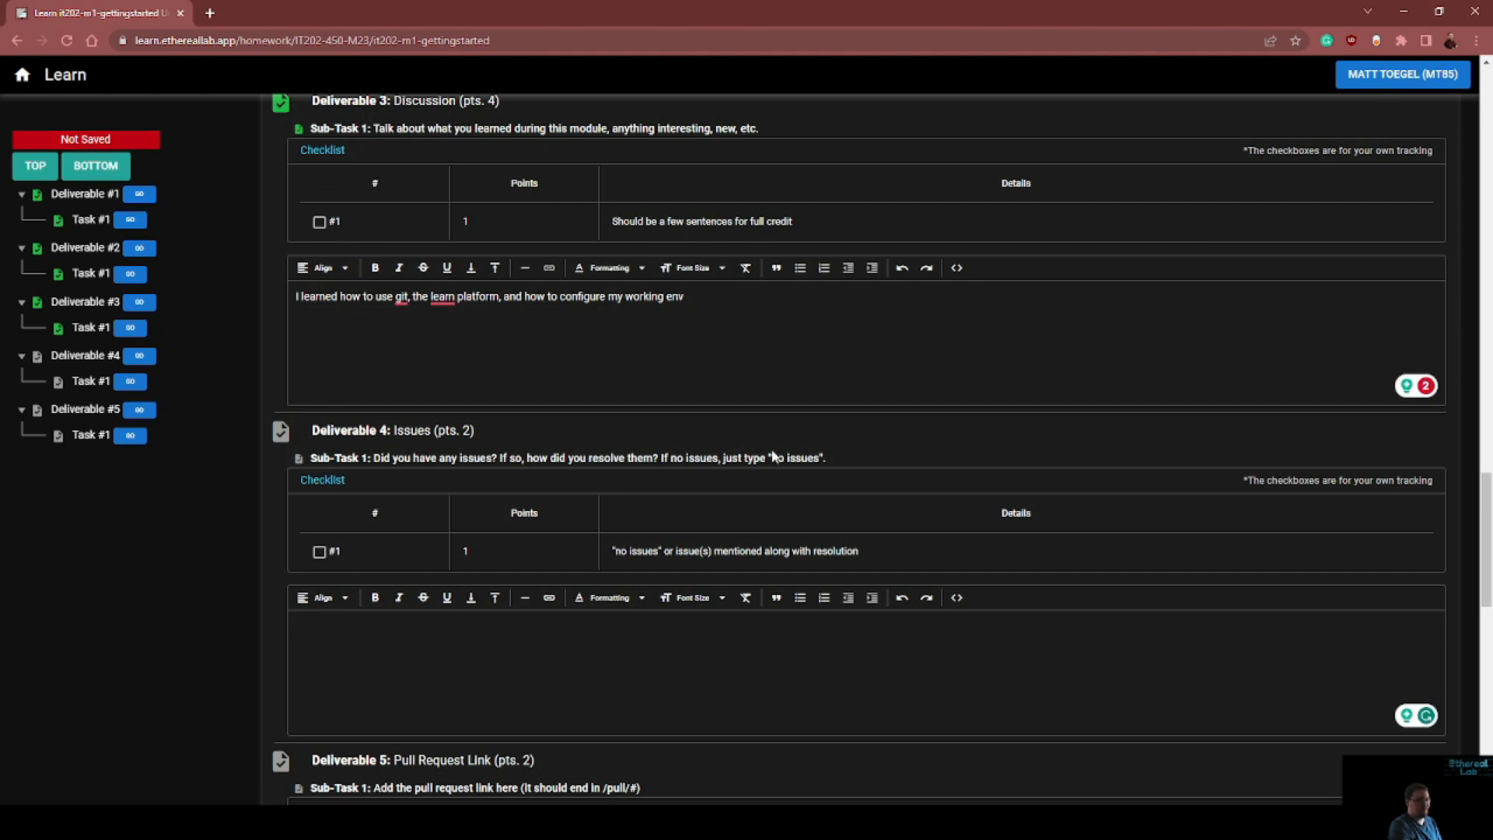
pyautogui.moveTo(771, 458); pyautogui.dragTo(819, 458)
pyautogui.click(663, 670)
pyautogui.write('I had issues due to the new github URLs expiring and had to fixt')
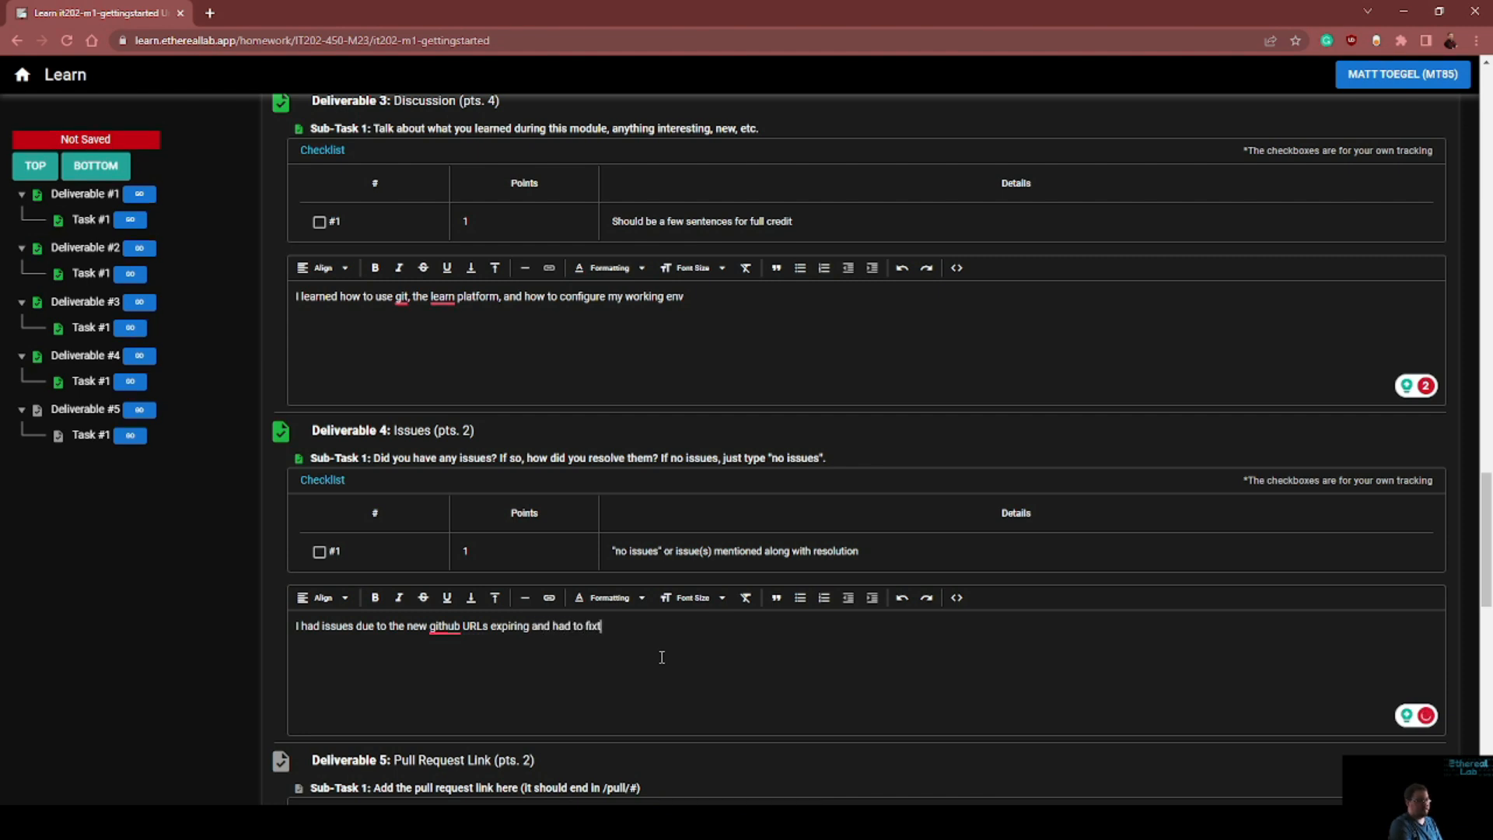
pyautogui.press('BackSpace')
pyautogui.write('things.')
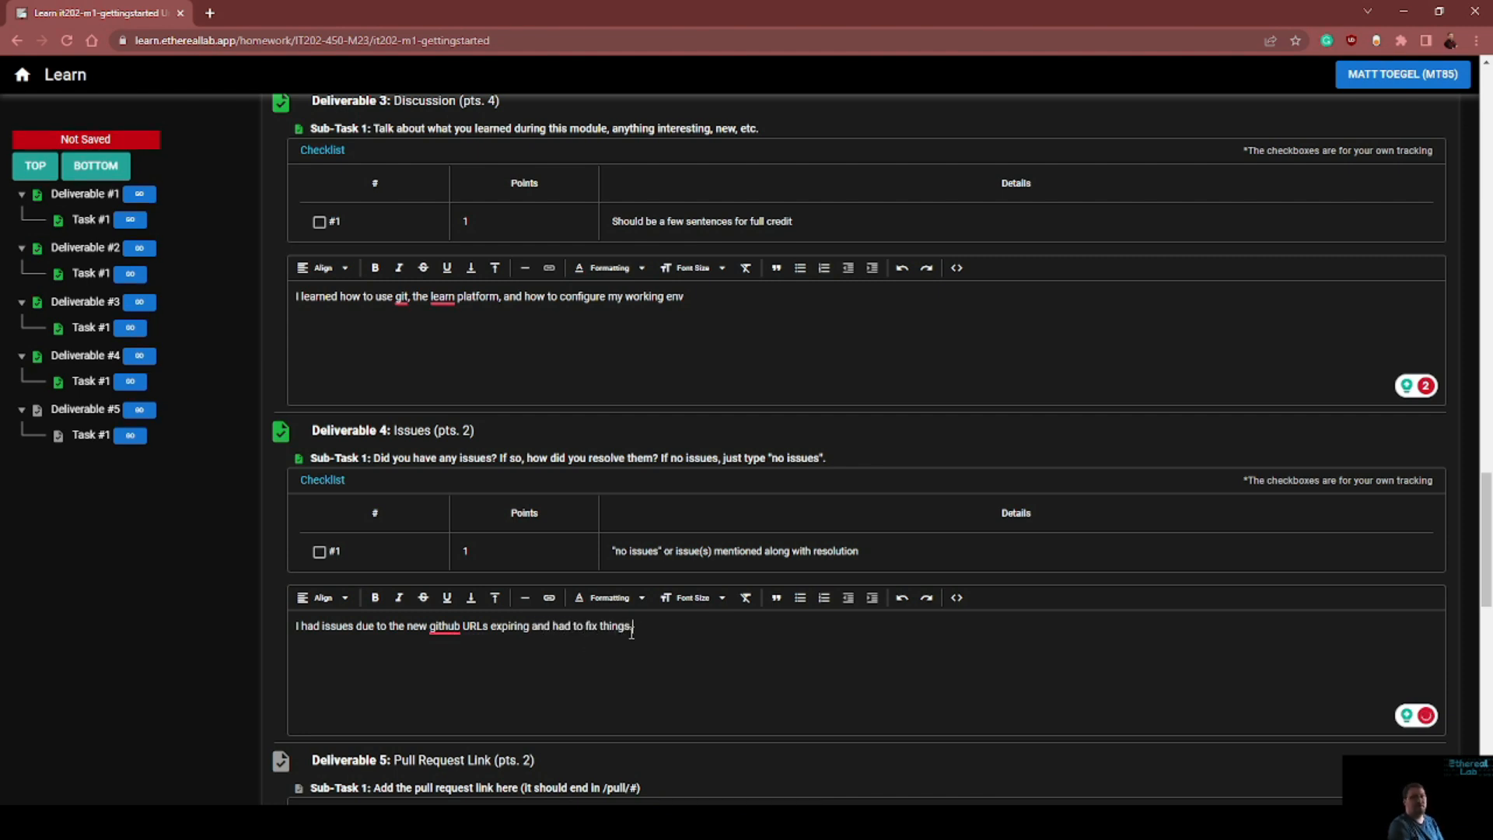
# Open the IT202 GitHub repository in a new browser tab and view its open "practice file" pull request
pyautogui.scroll(-5, 661, 621)
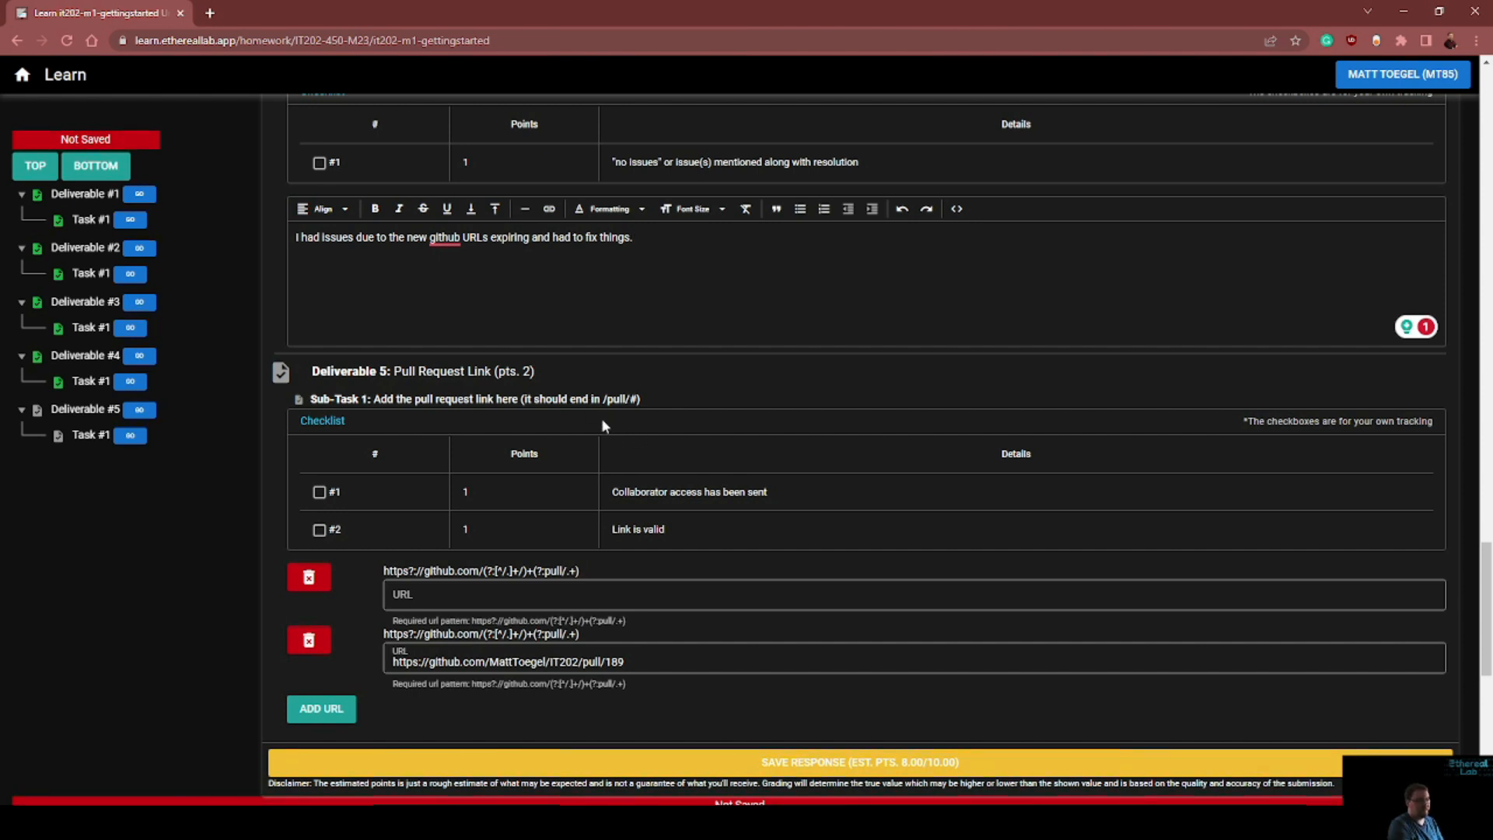
pyautogui.click(209, 14)
pyautogui.write('github.com/MattToegel/IT')
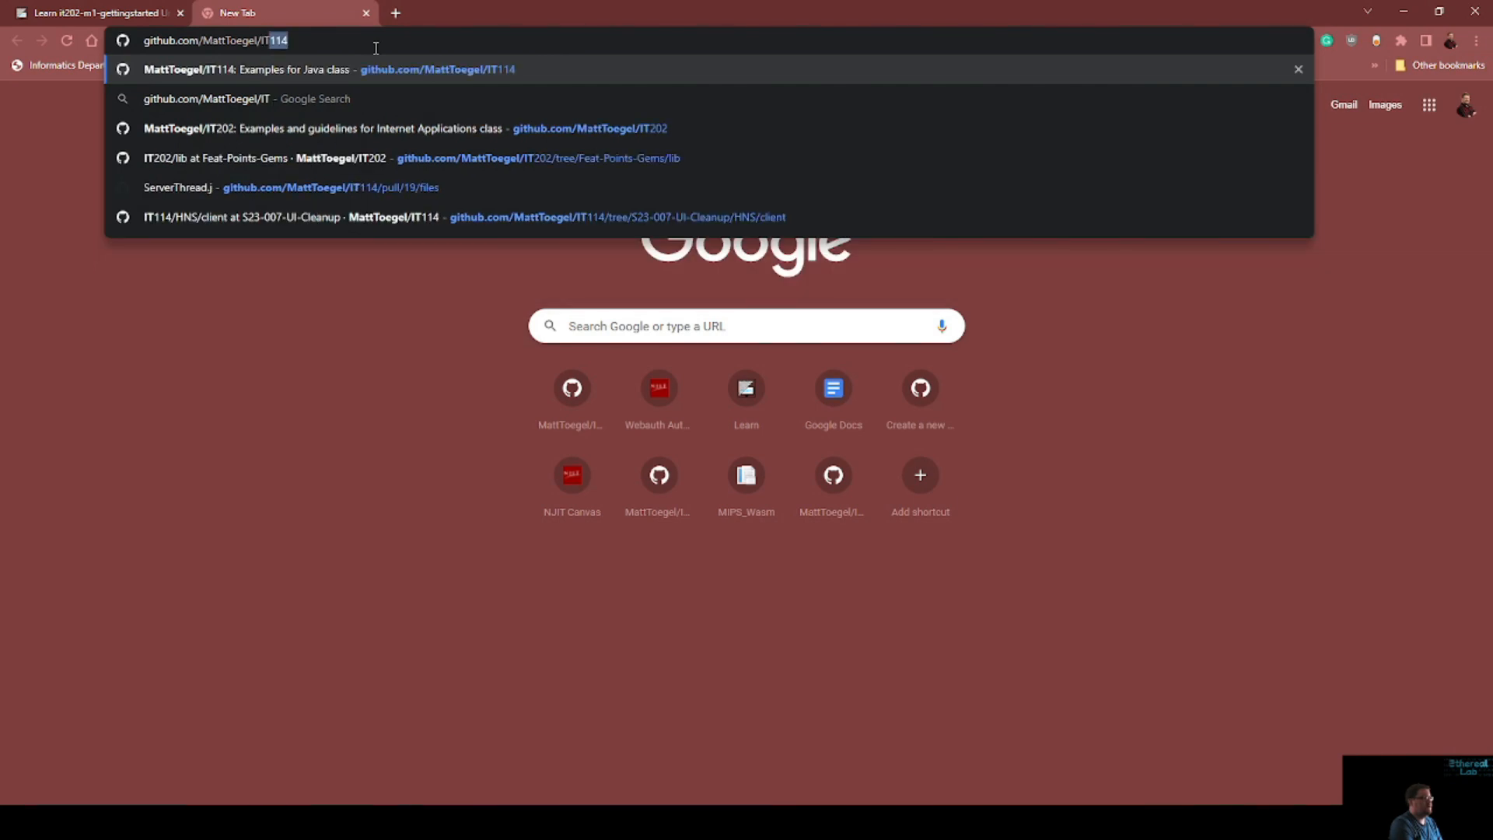
pyautogui.write('202')
pyautogui.press('Return')
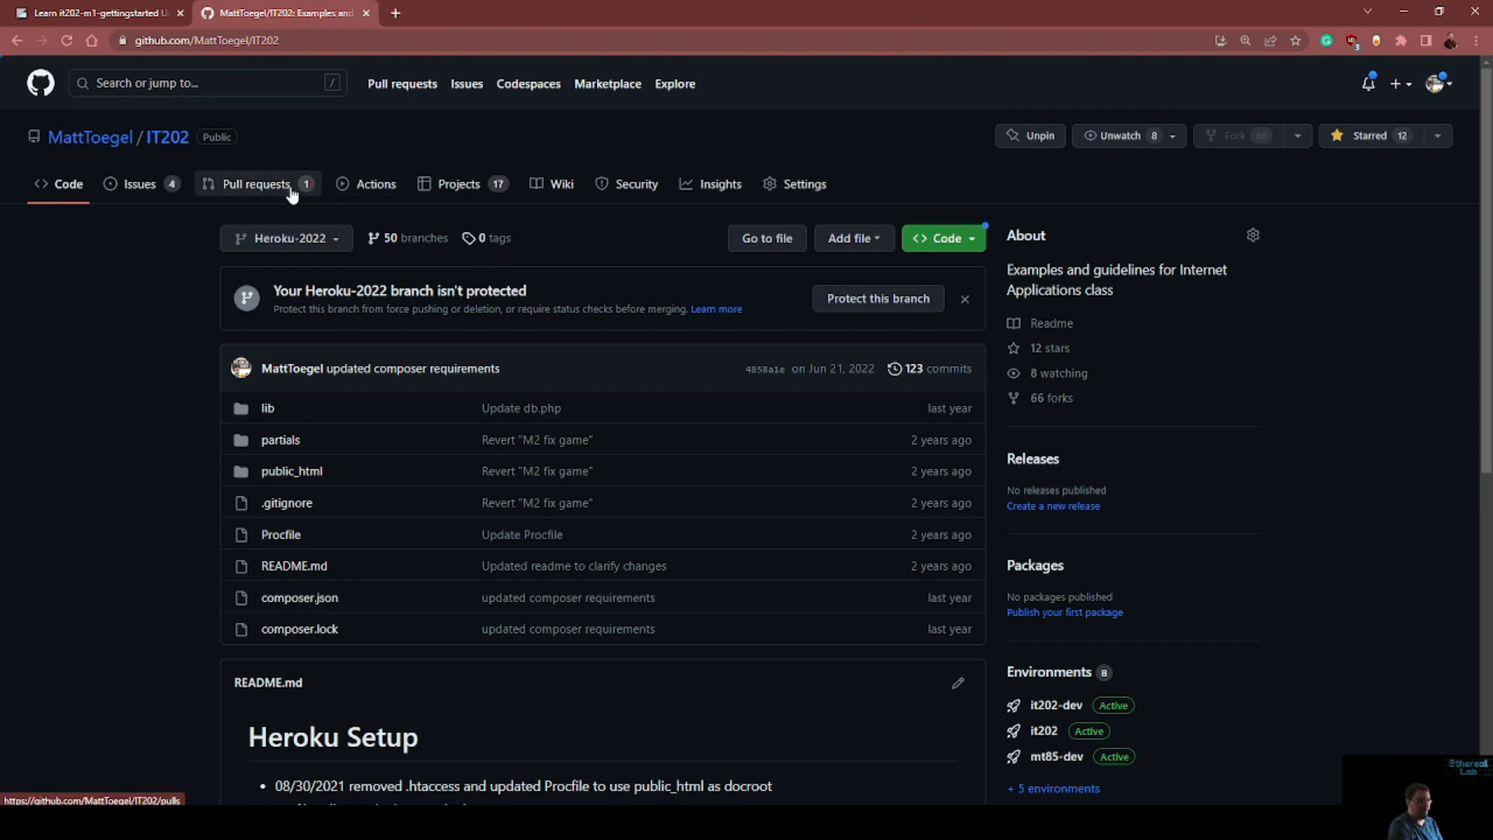
pyautogui.click(257, 184)
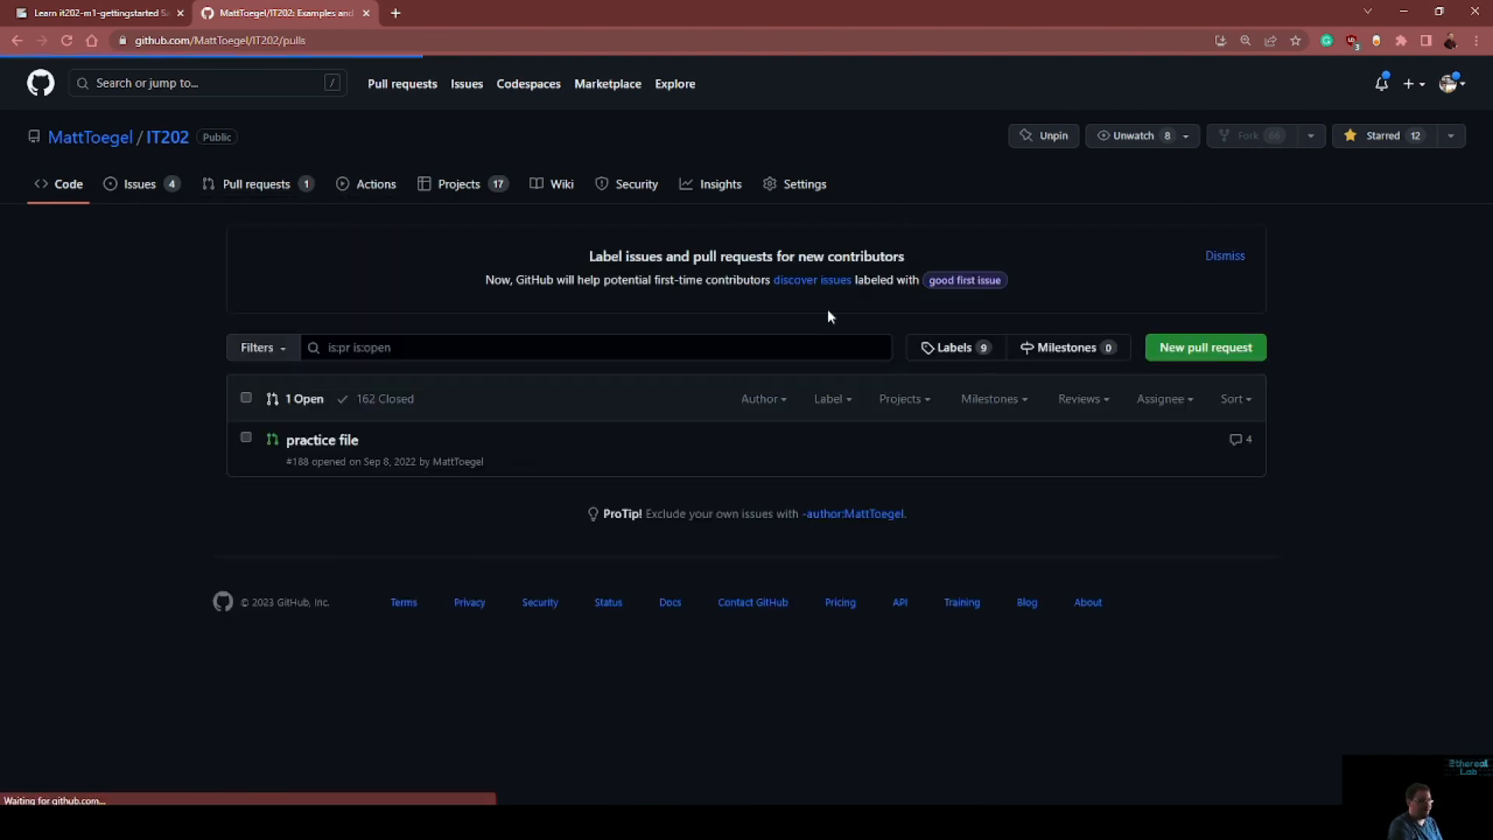
pyautogui.click(323, 441)
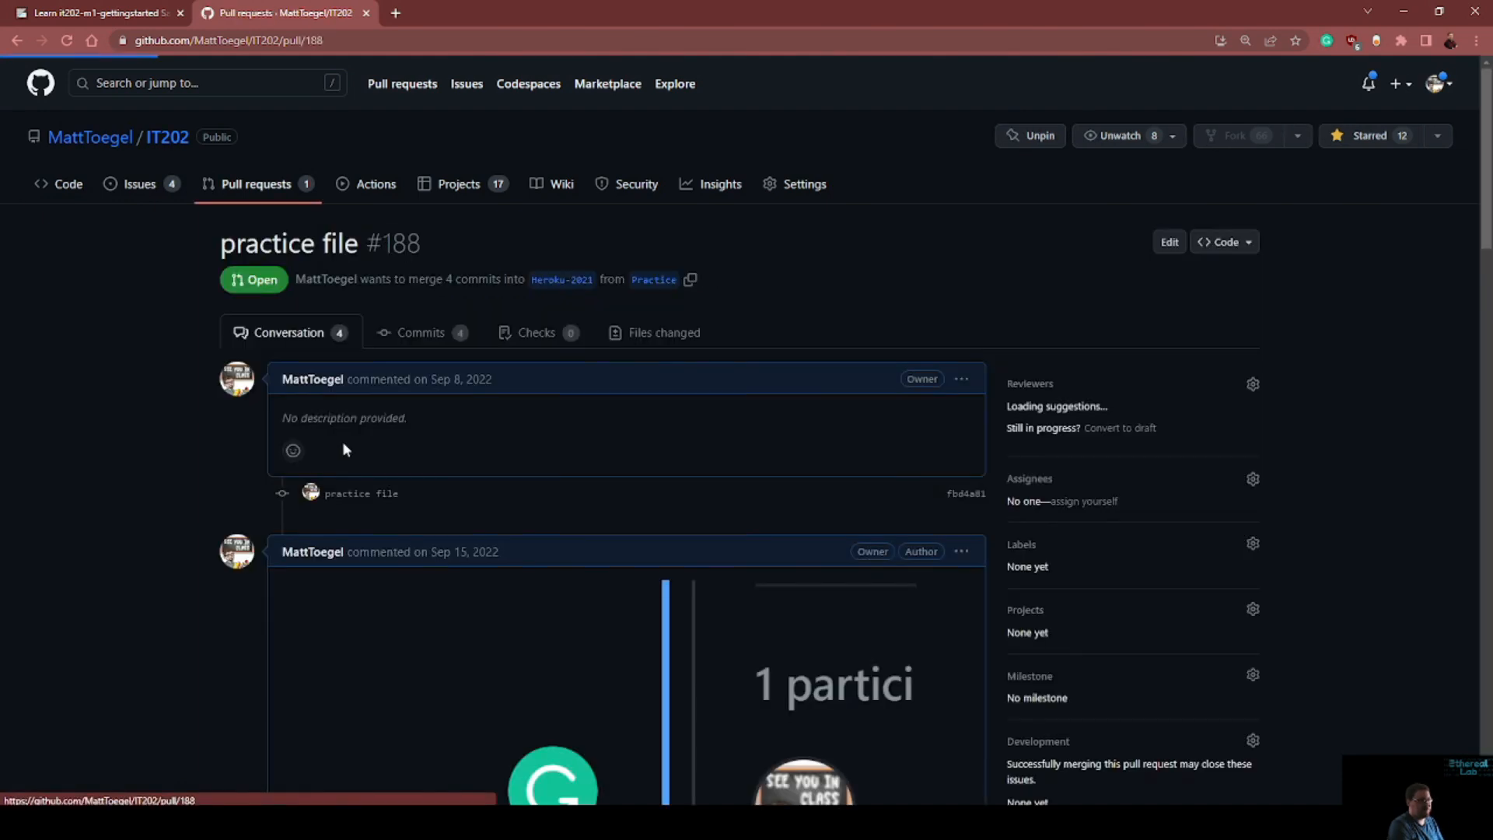
# Copy the "practice file" pull request's address and paste it into the empty URL field of Deliverable 5
pyautogui.moveTo(359, 43); pyautogui.dragTo(10, 25)
pyautogui.hotkey('ctrl', 'c')
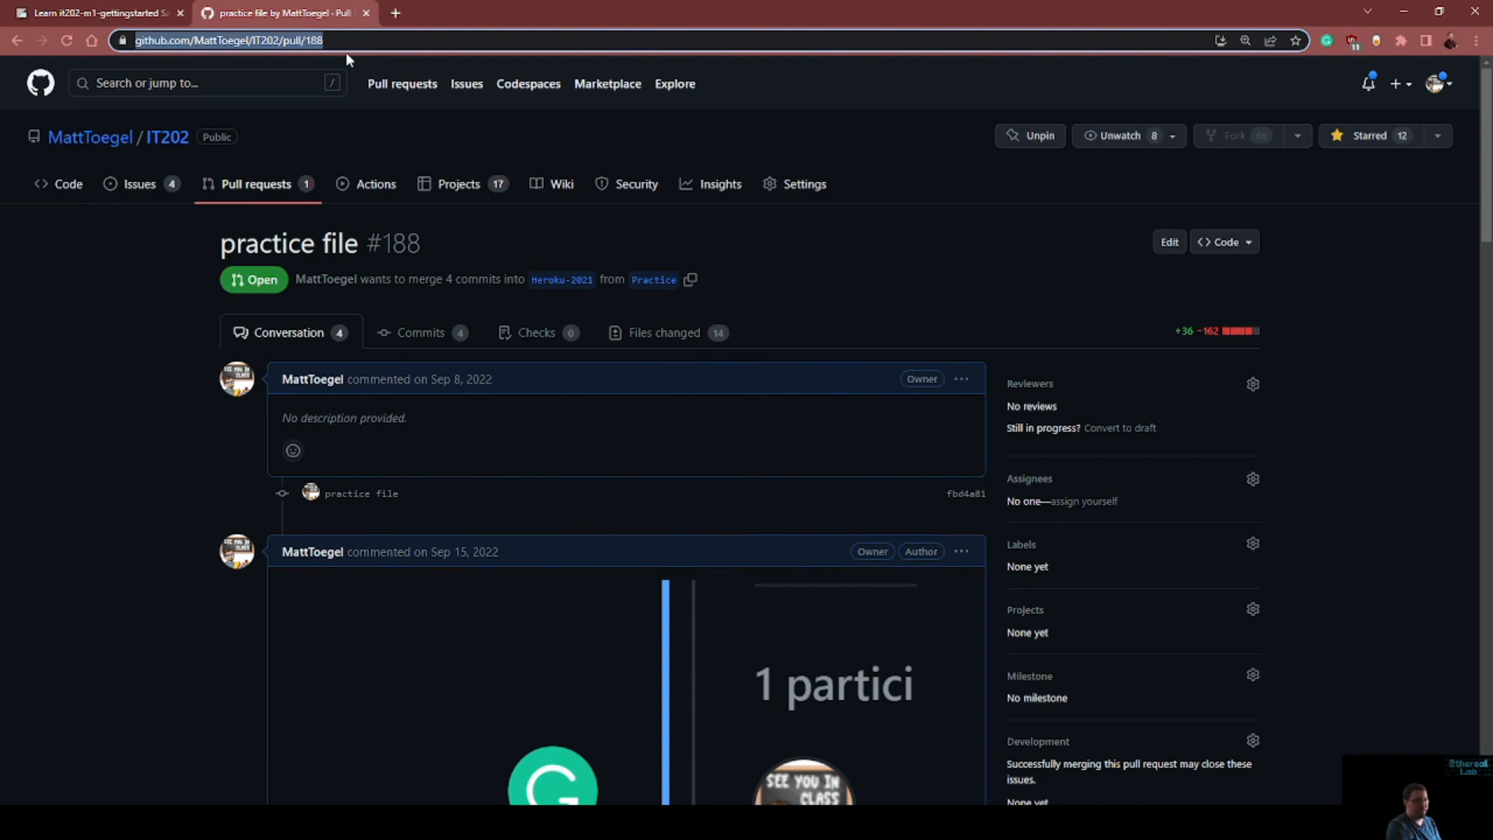
pyautogui.click(93, 13)
pyautogui.click(499, 597)
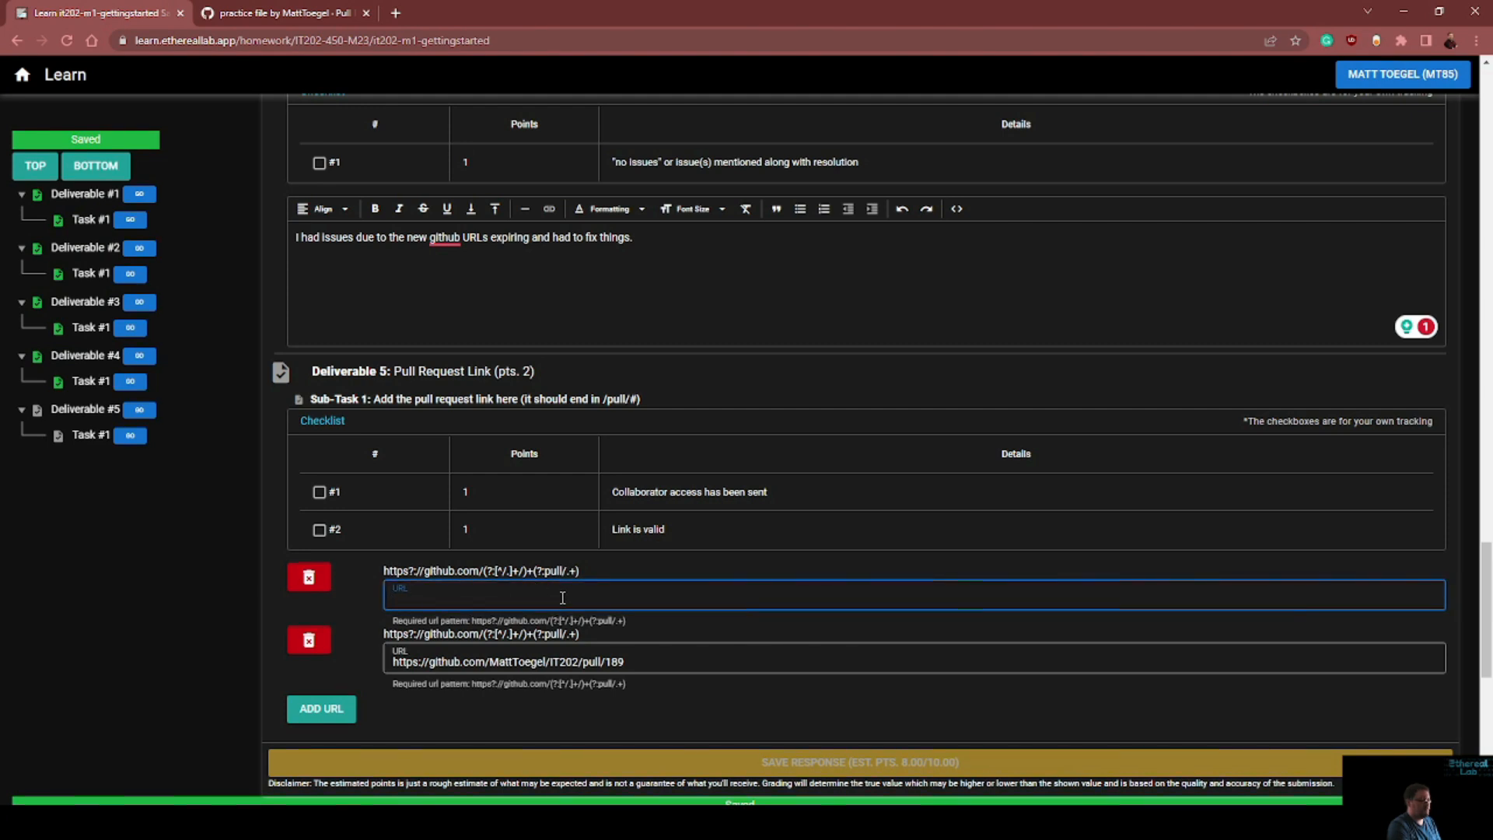
pyautogui.hotkey('ctrl', 'v')
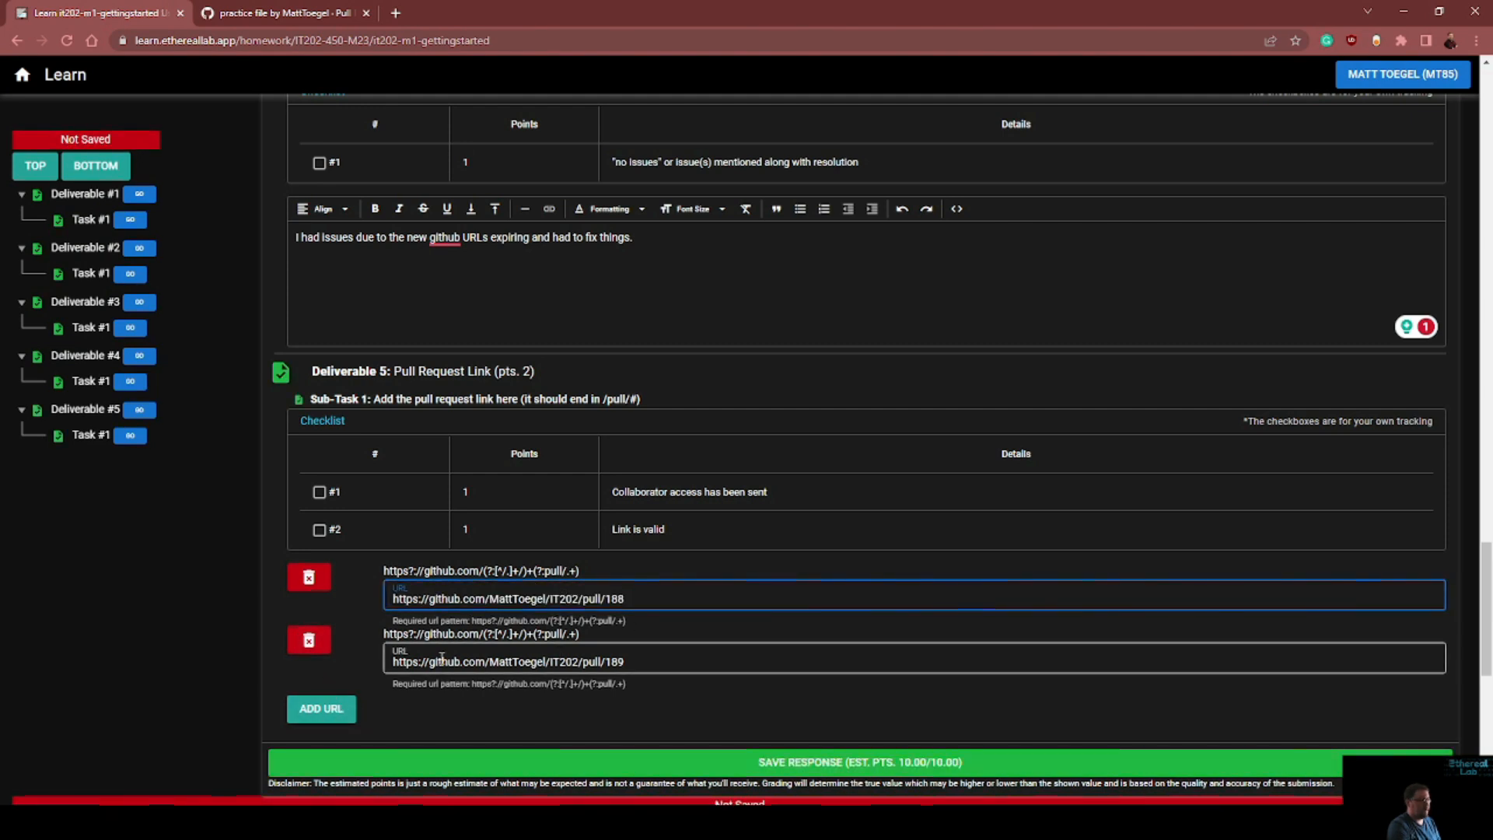
# Delete the second pull request URL from Deliverable 5, keeping only the link ending in /pull/188, and save the response
pyautogui.click(309, 640)
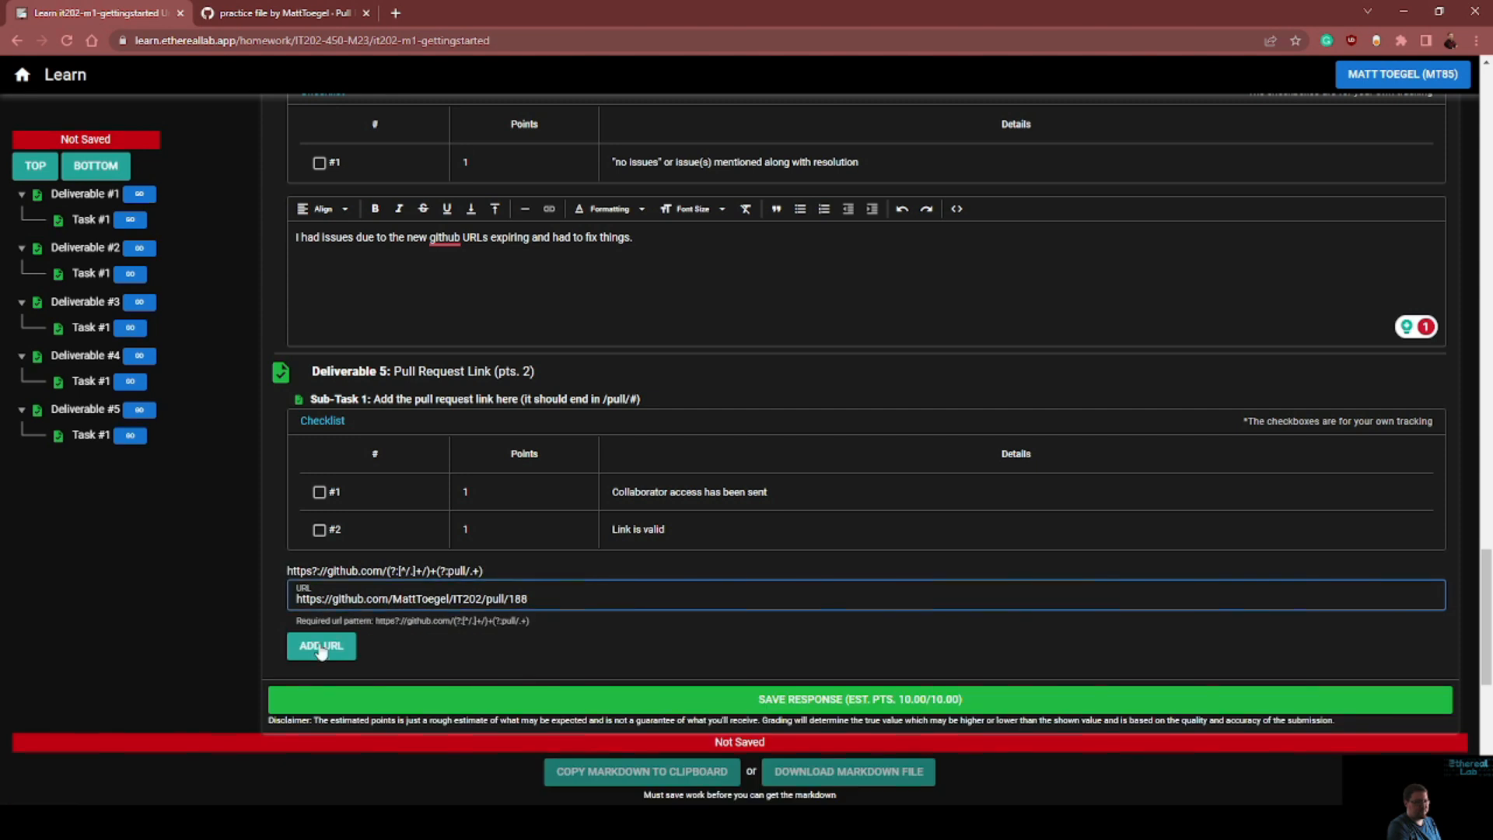
pyautogui.click(344, 647)
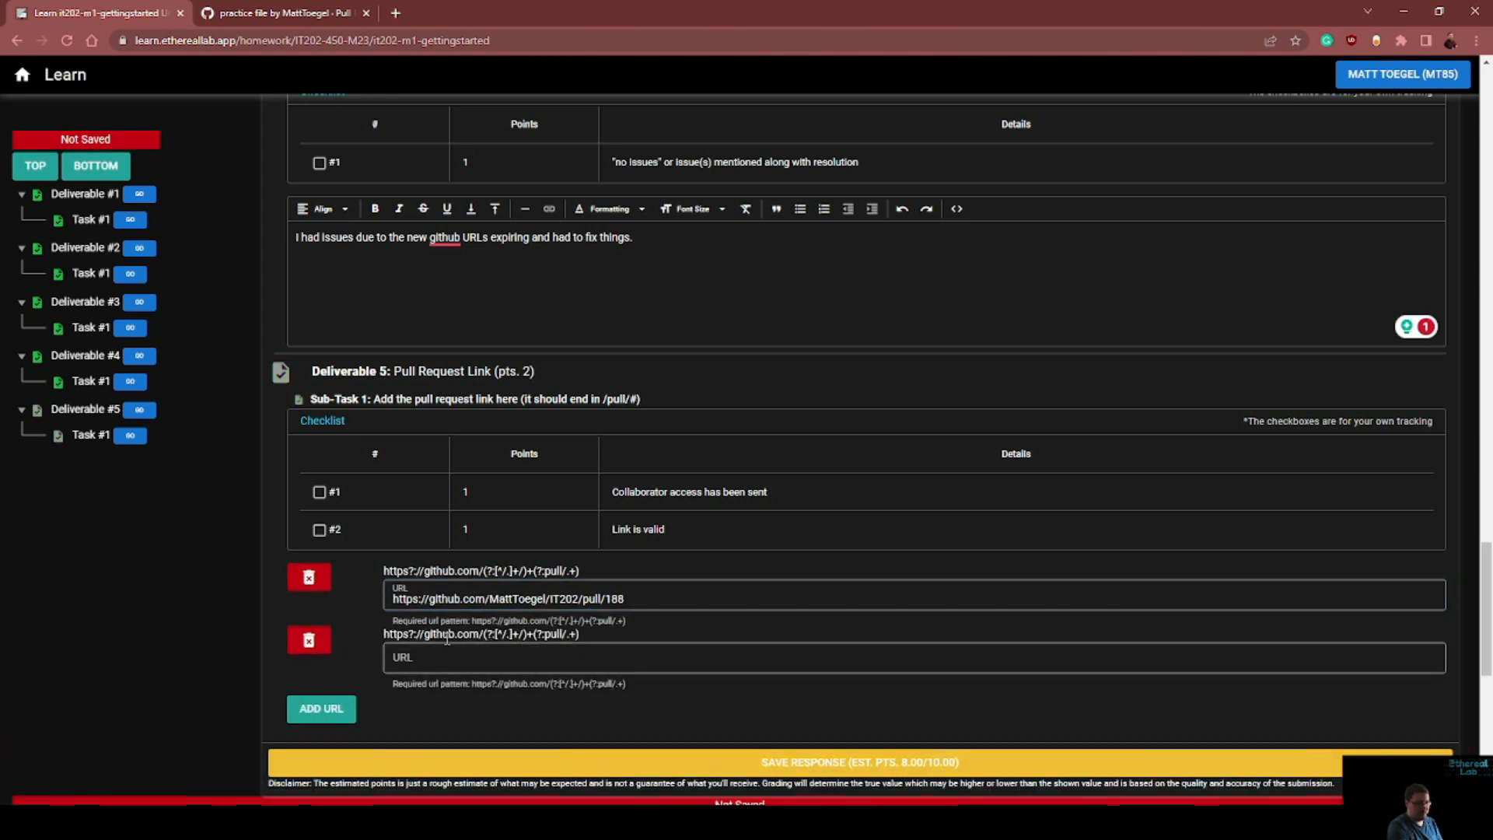
pyautogui.click(309, 640)
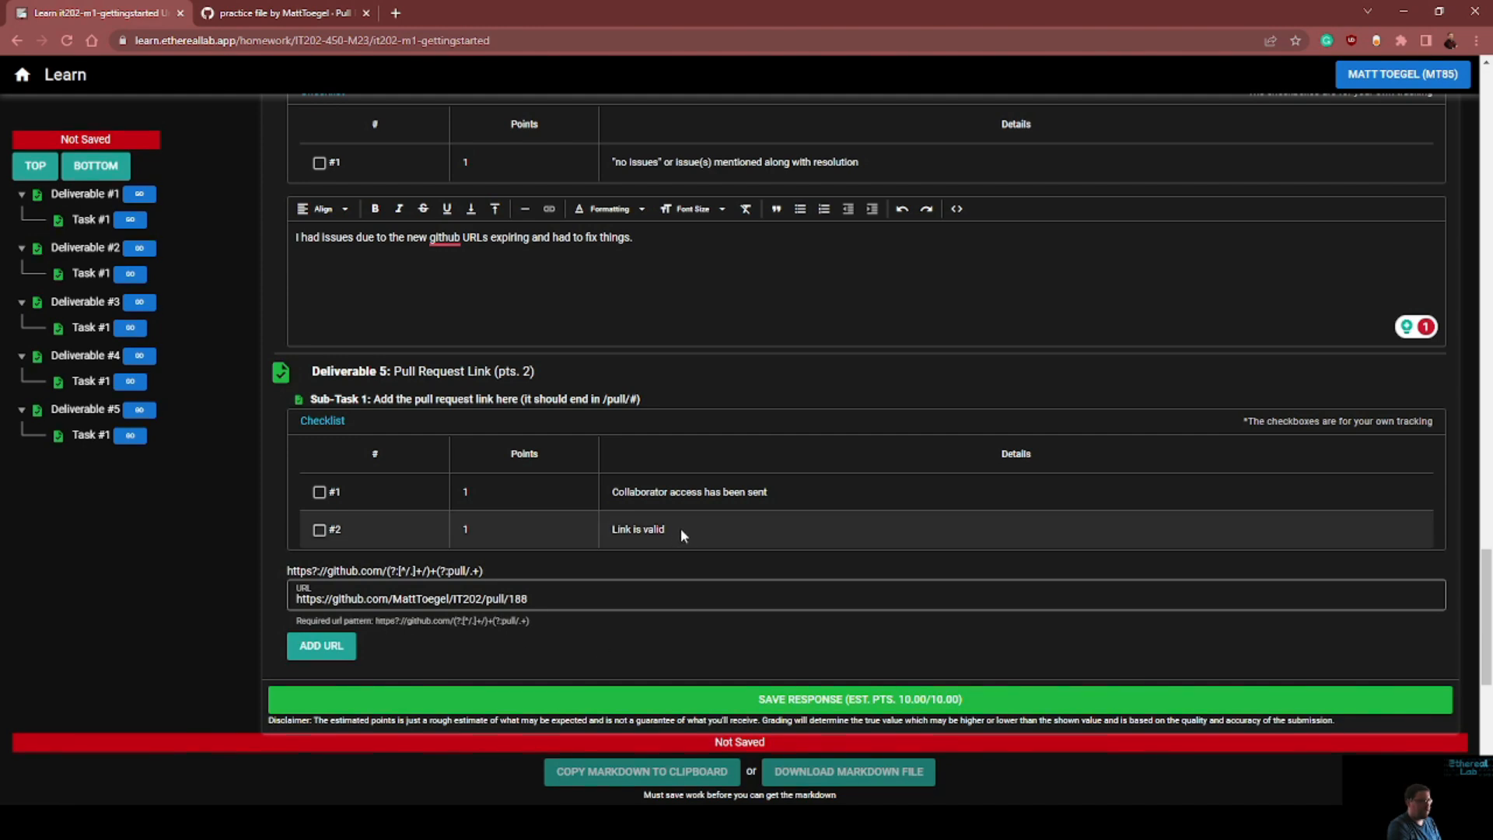
pyautogui.scroll(4, 684, 526)
pyautogui.scroll(-8, 682, 506)
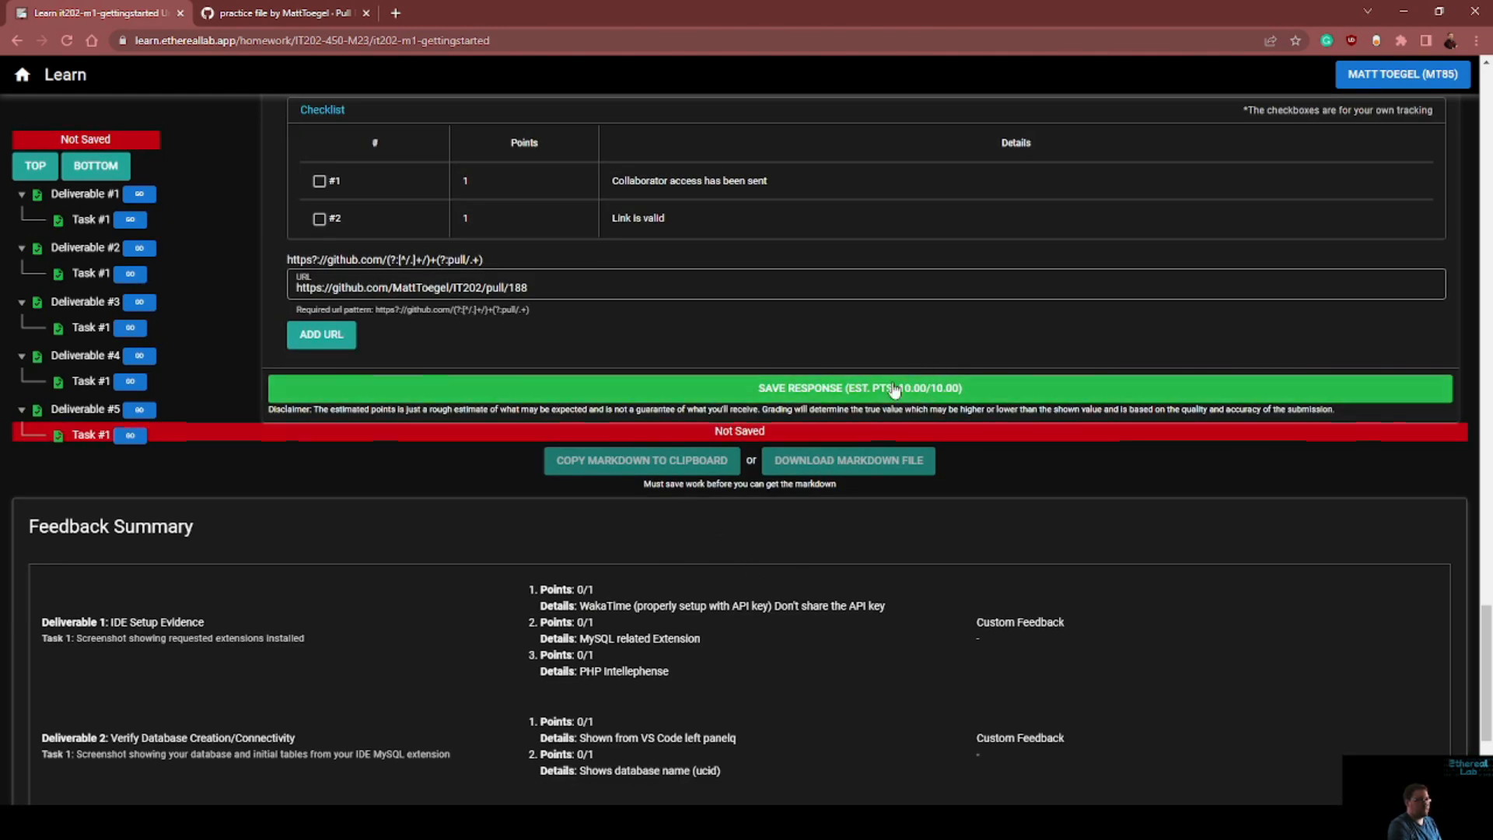
pyautogui.click(902, 389)
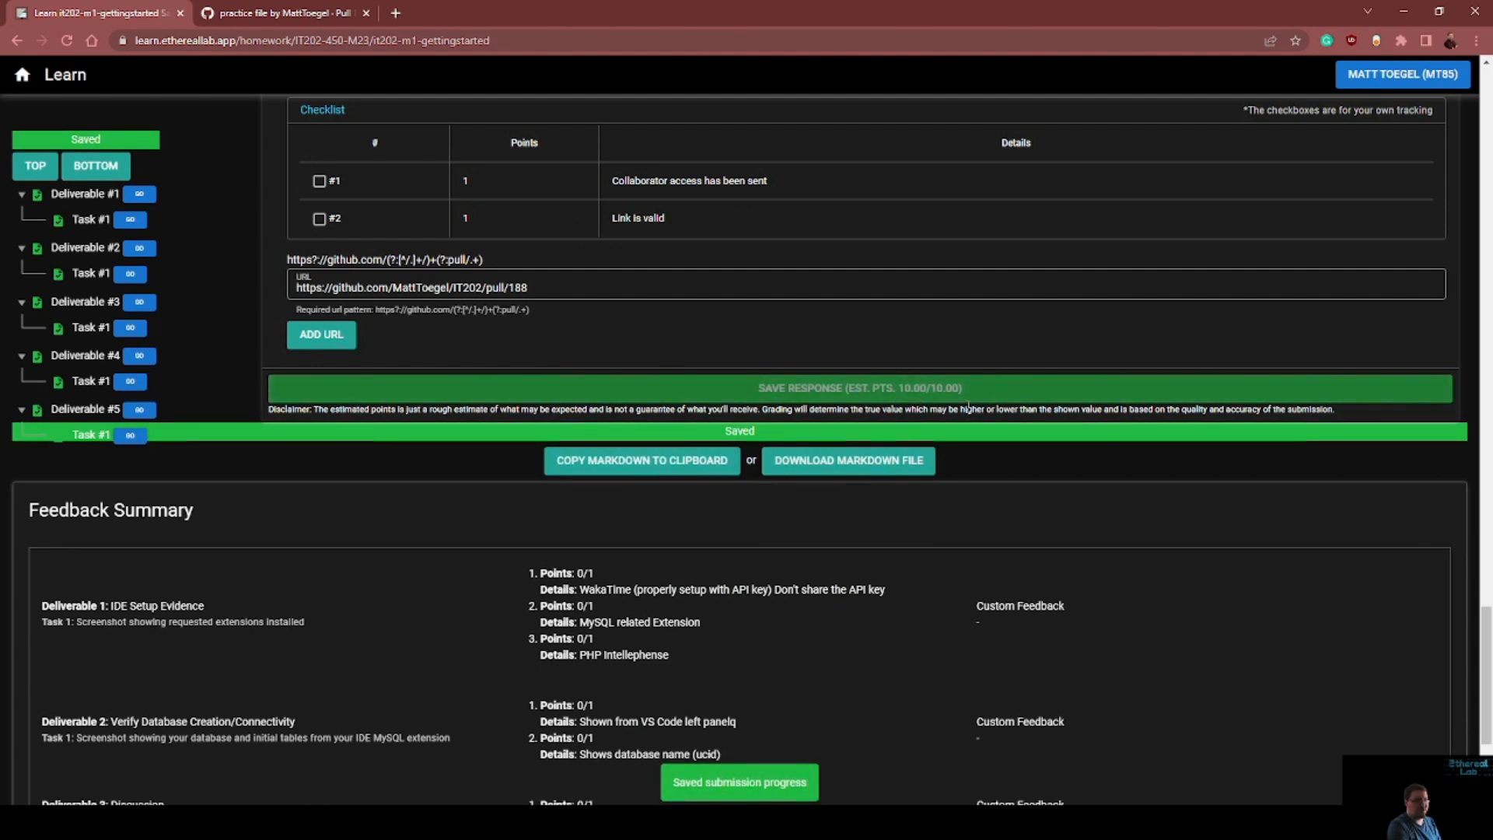
# Review the saved submission from the Deliverable 5 link through the earlier answers and the assignment instructions
pyautogui.scroll(2, 931, 389)
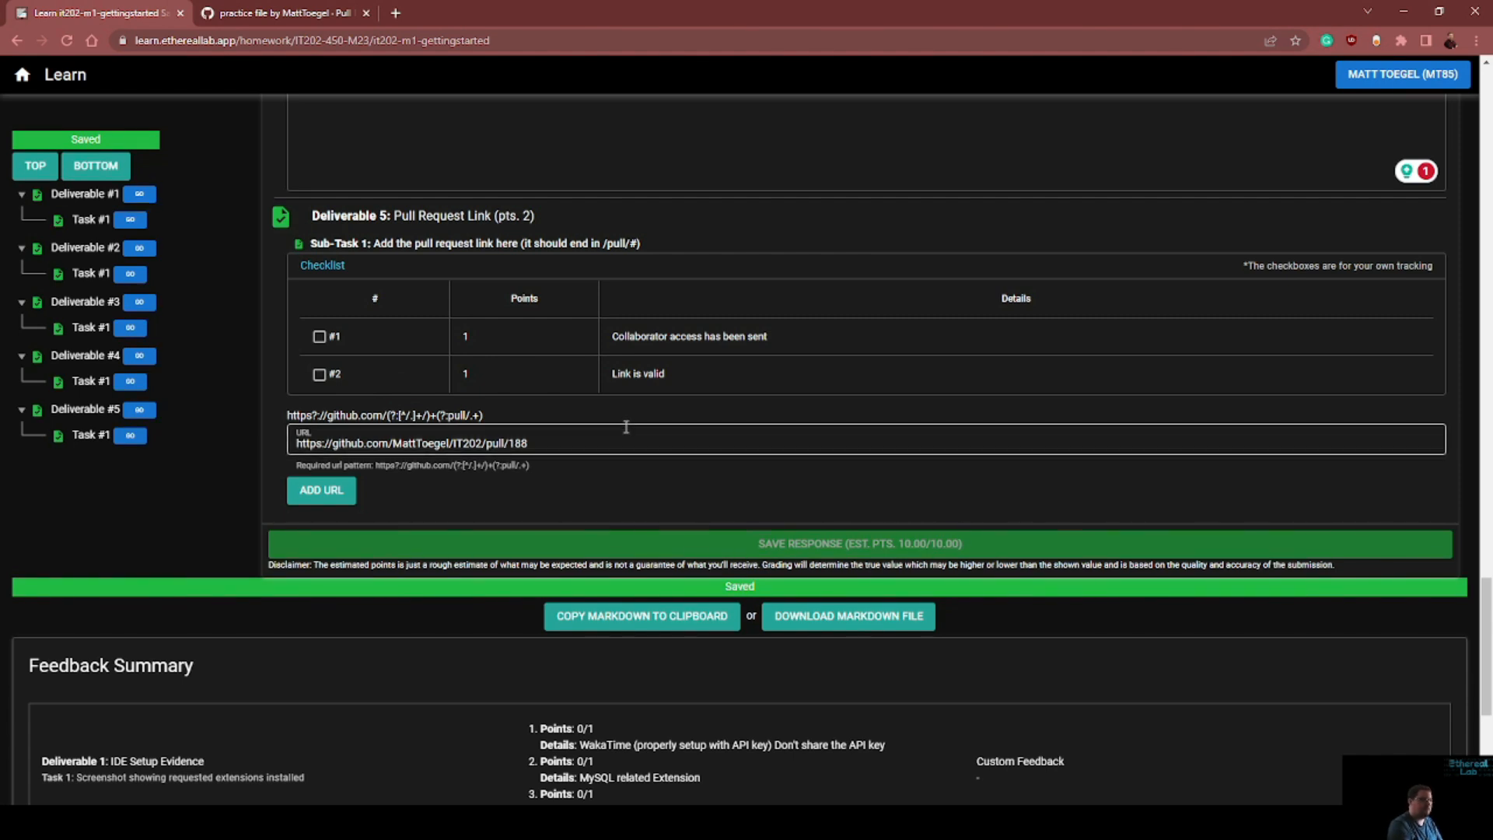
pyautogui.scroll(6, 584, 428)
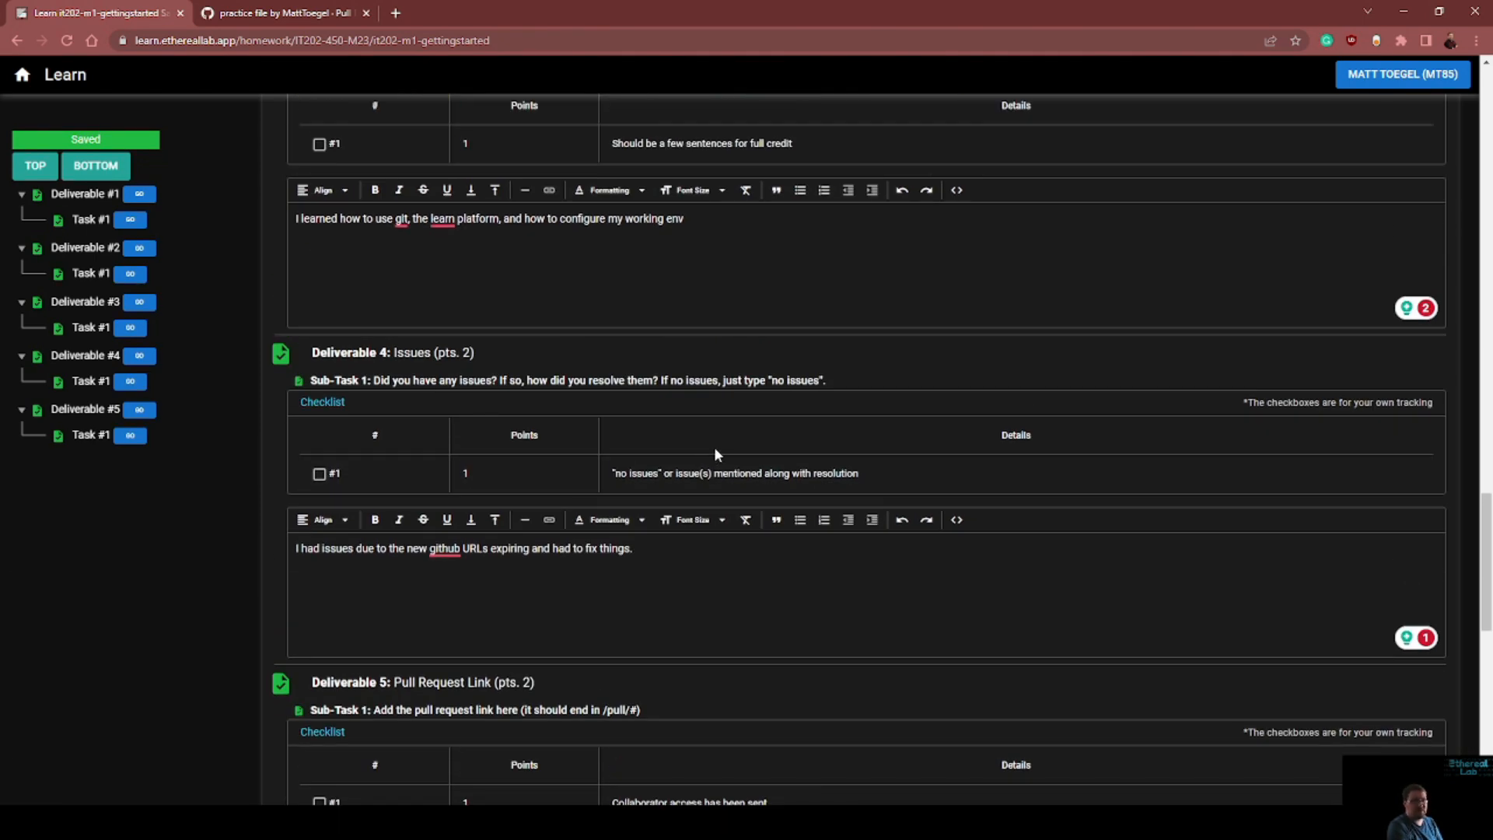
pyautogui.scroll(11, 716, 446)
pyautogui.scroll(5, 718, 445)
pyautogui.scroll(12, 731, 447)
pyautogui.scroll(-2, 740, 435)
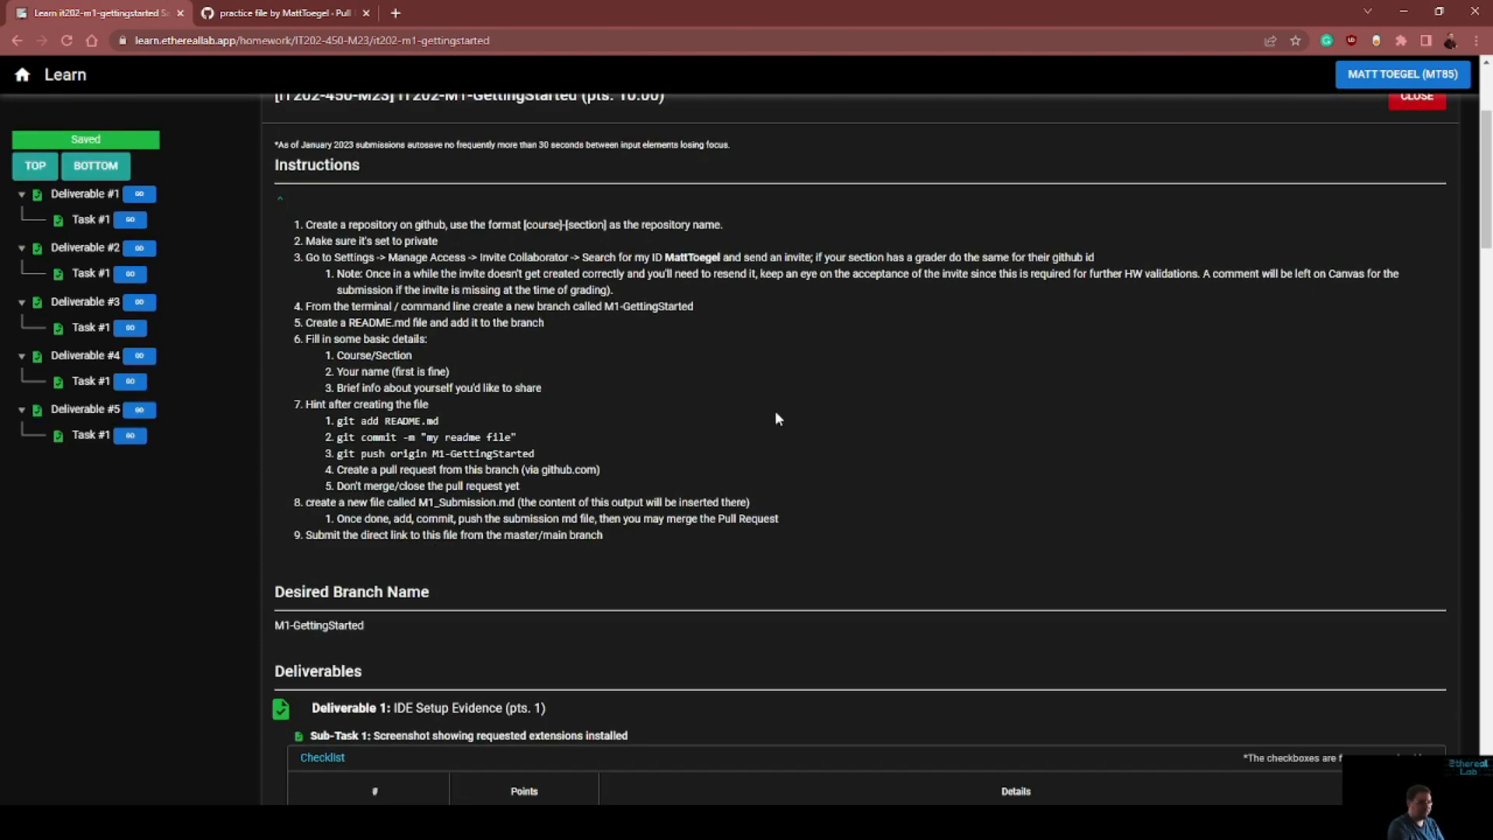
pyautogui.scroll(-18, 774, 413)
pyautogui.scroll(-8, 832, 528)
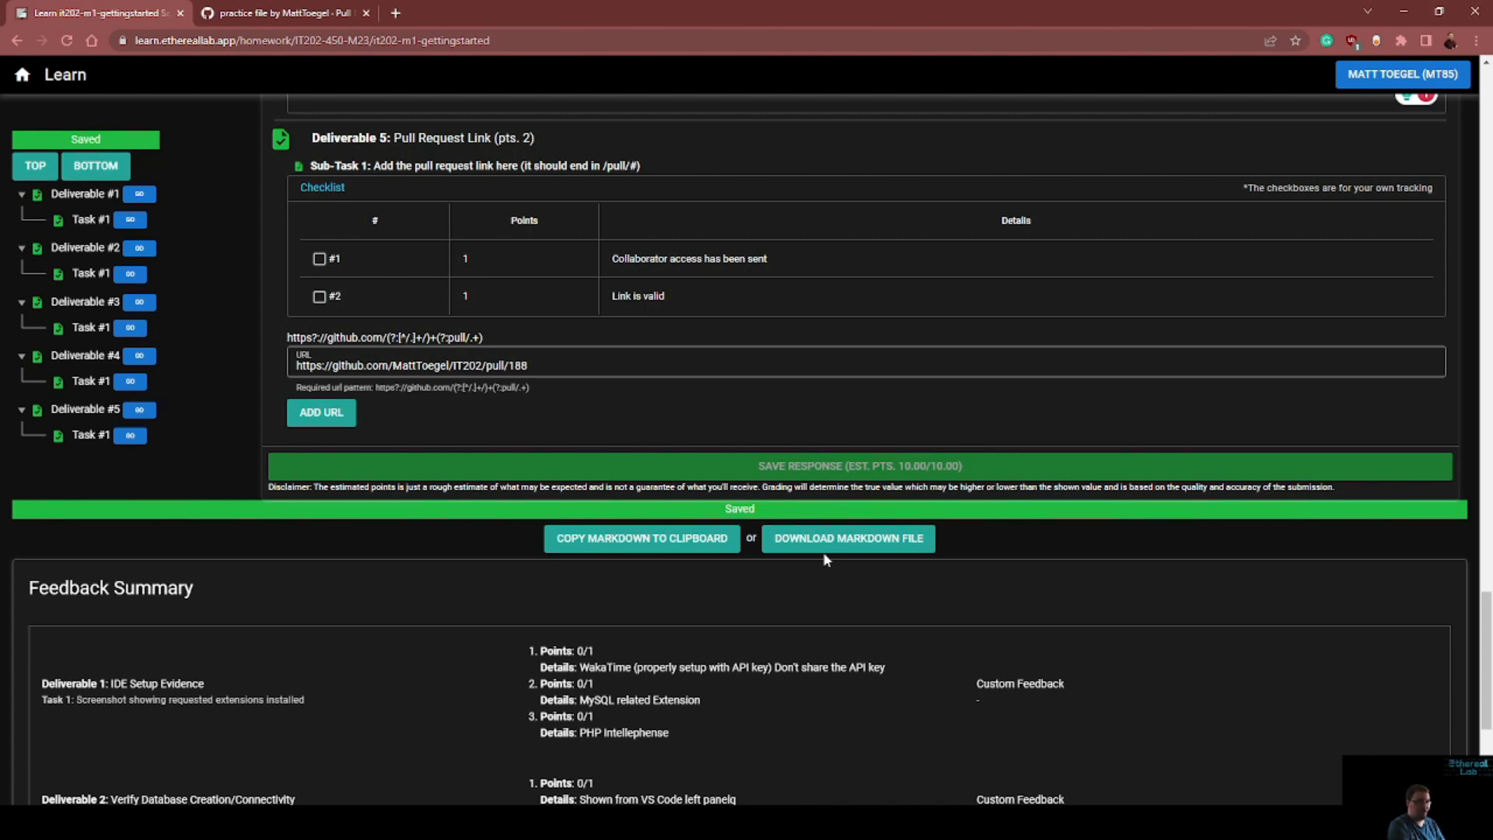
# Check the open "practice file" pull request on GitHub and copy the saved submission's markdown to the clipboard
pyautogui.click(335, 13)
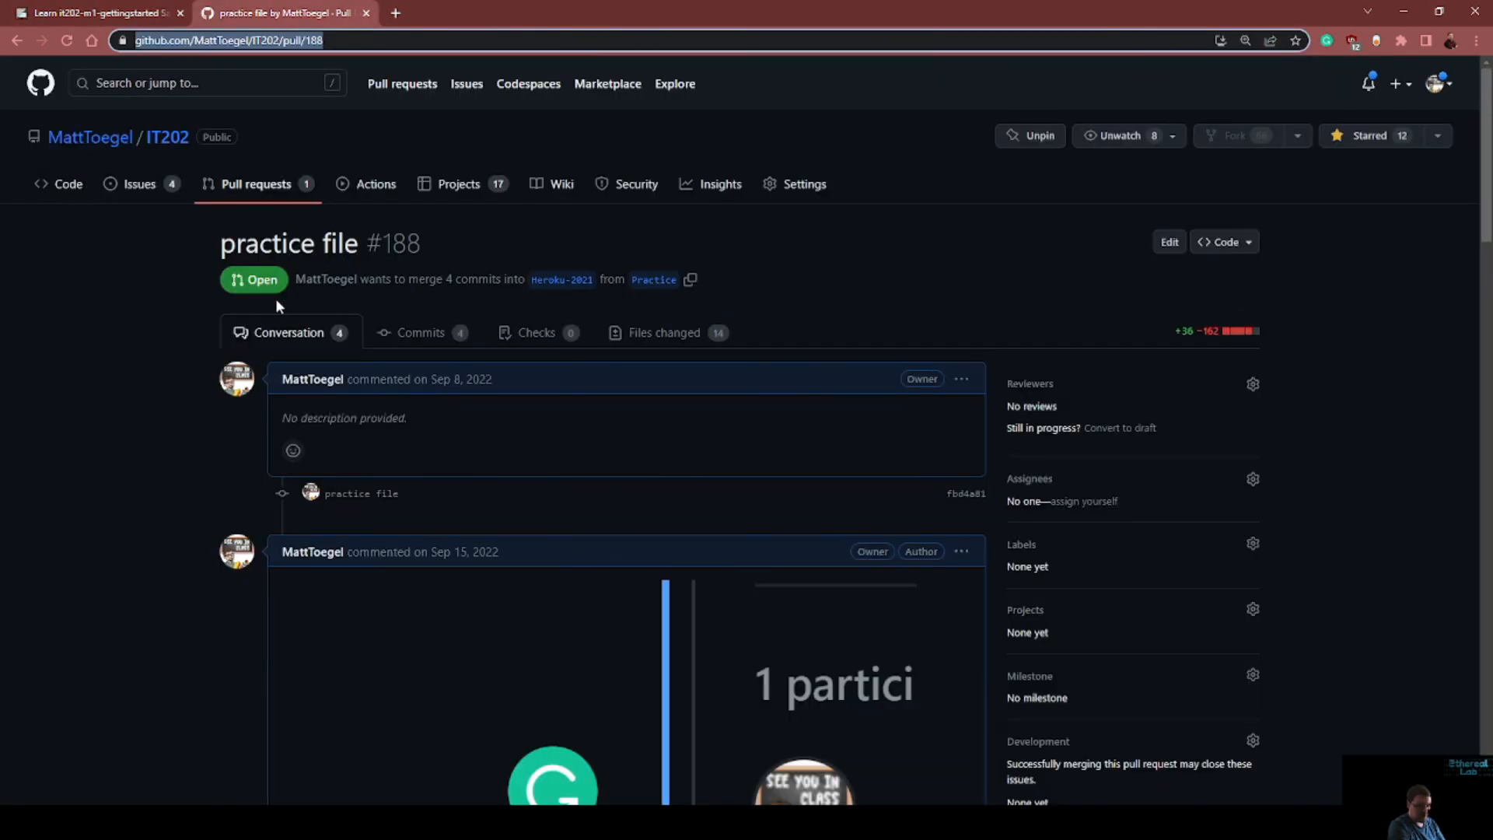
pyautogui.click(86, 13)
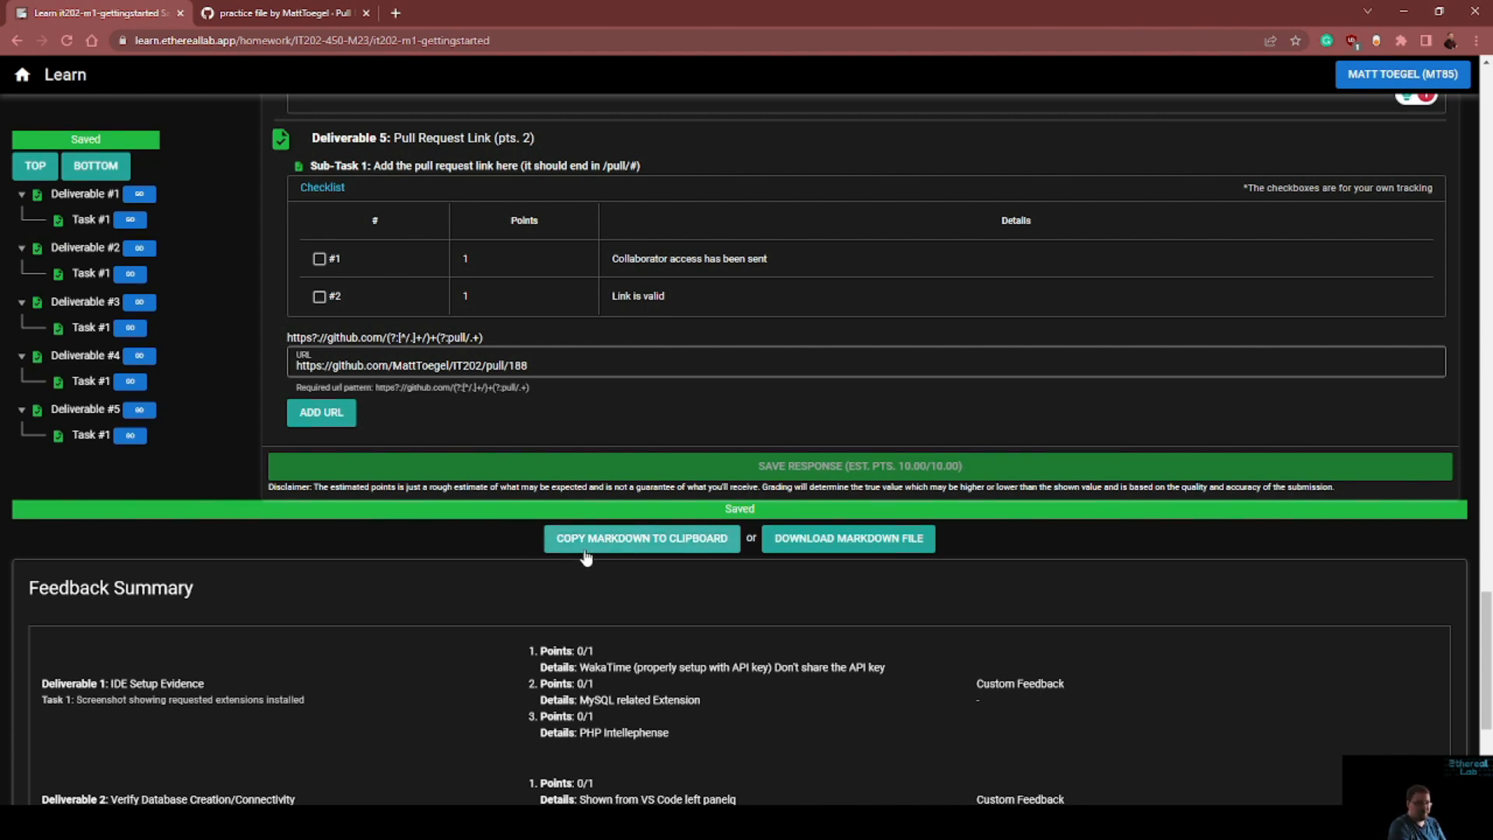
pyautogui.click(637, 540)
# Create a new file named module1.md in the IT202 repository's Practice branch and paste the copied markdown as its contents
pyautogui.click(288, 13)
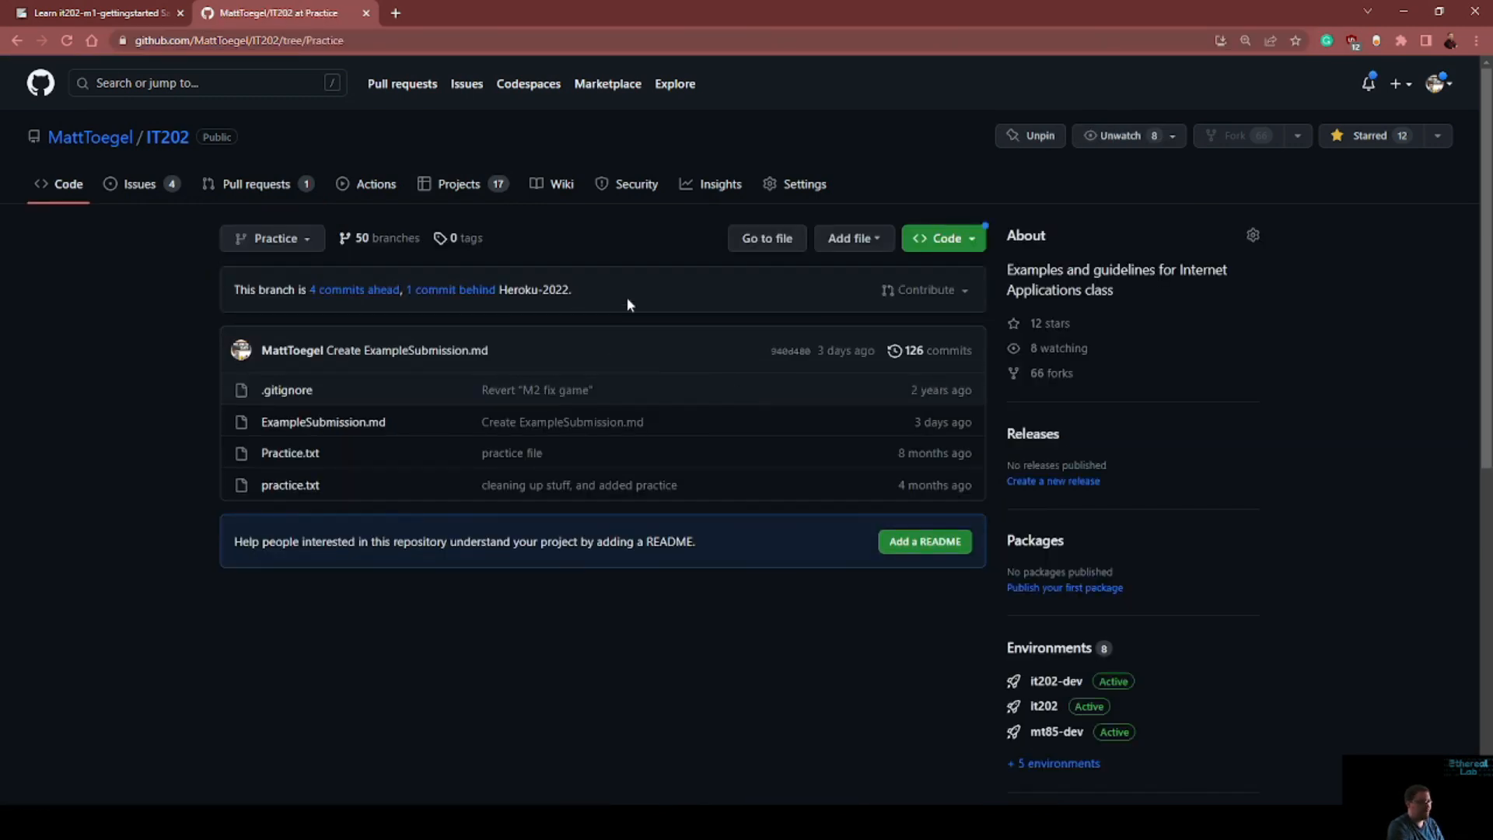
pyautogui.click(864, 239)
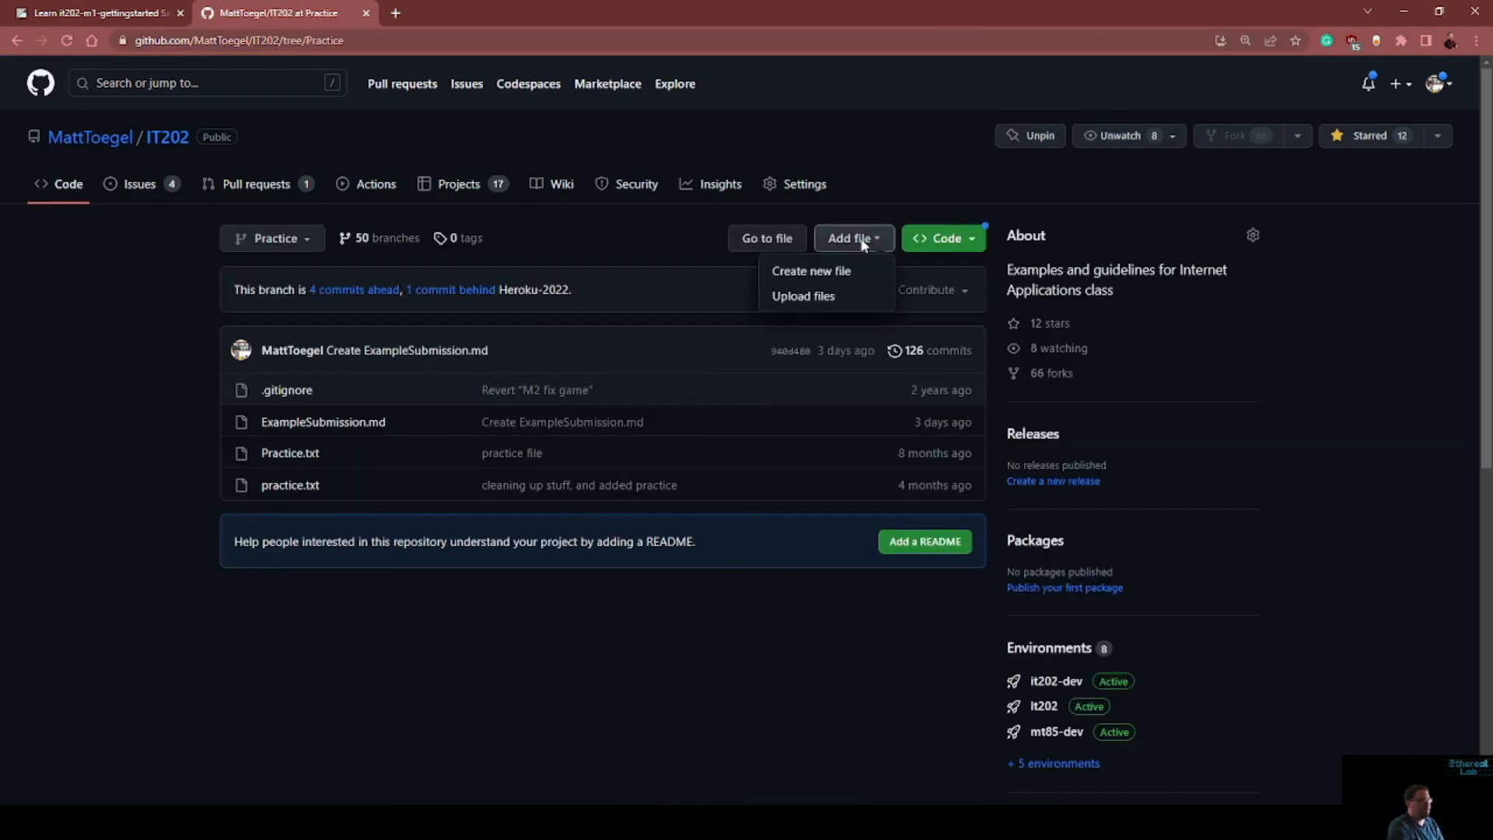
pyautogui.click(839, 280)
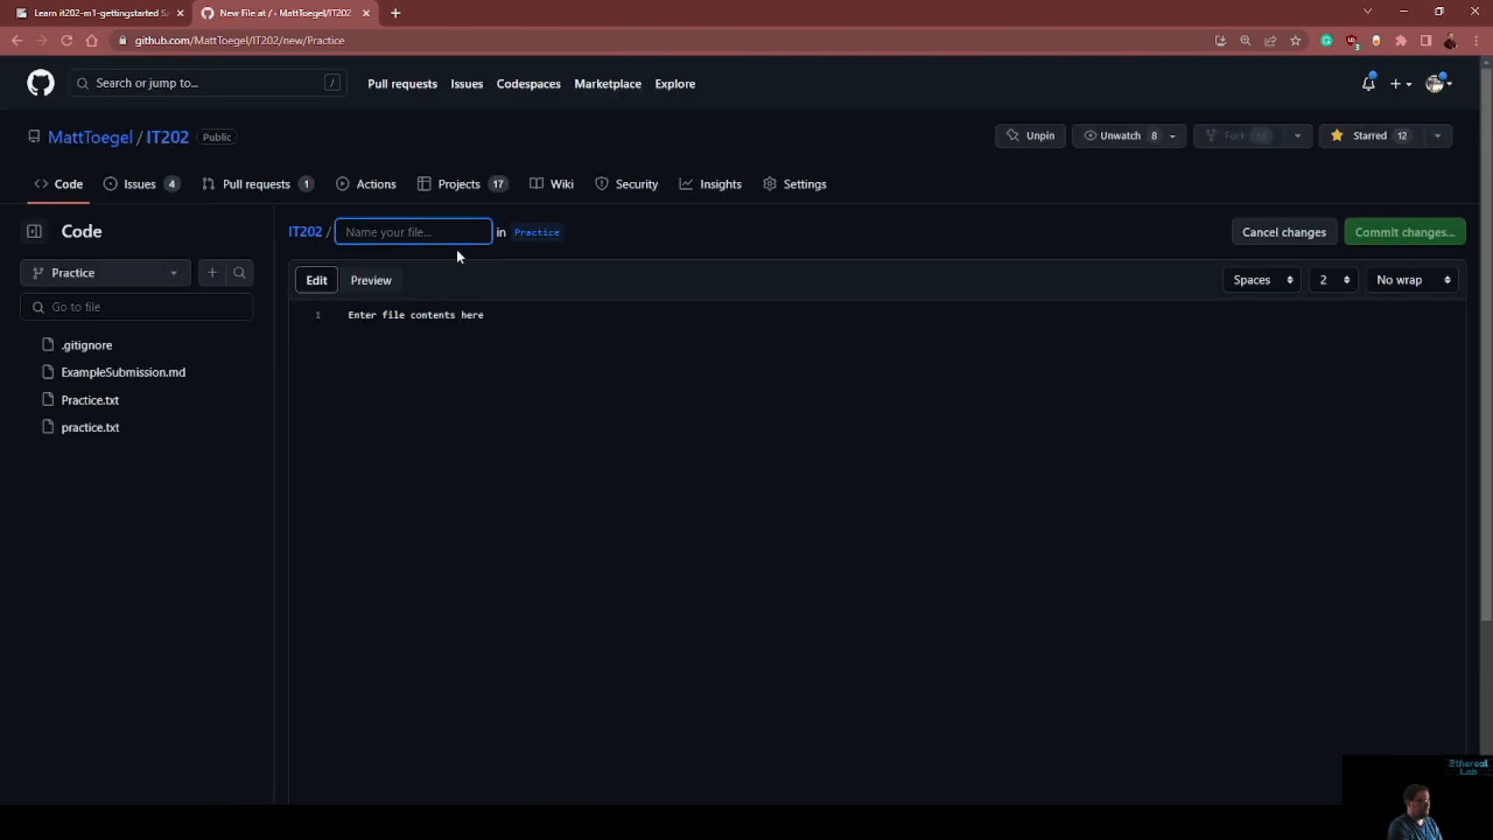
pyautogui.write('module1.md')
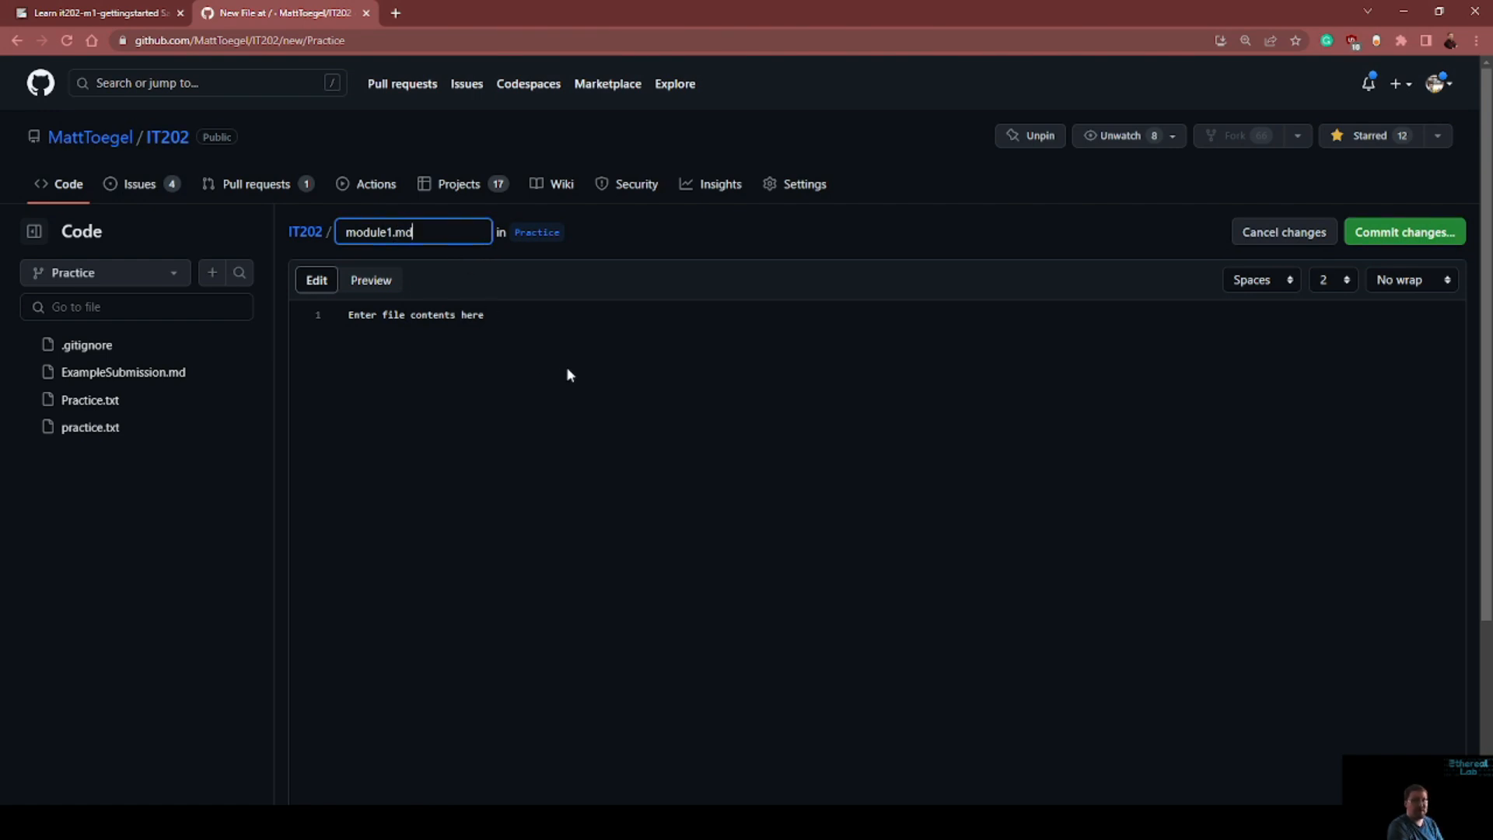
pyautogui.click(485, 332)
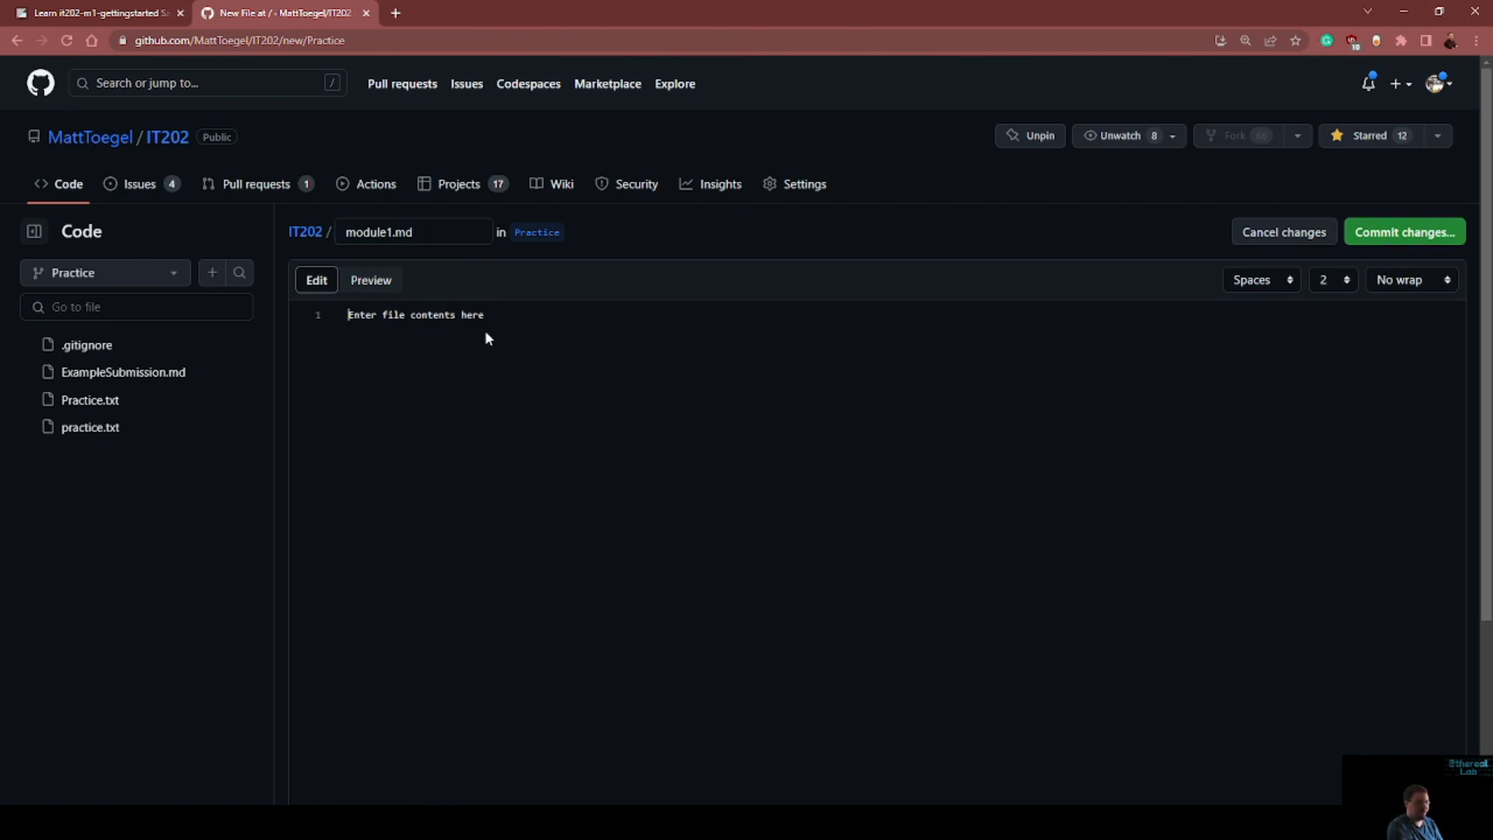
pyautogui.hotkey('ctrl', 'v')
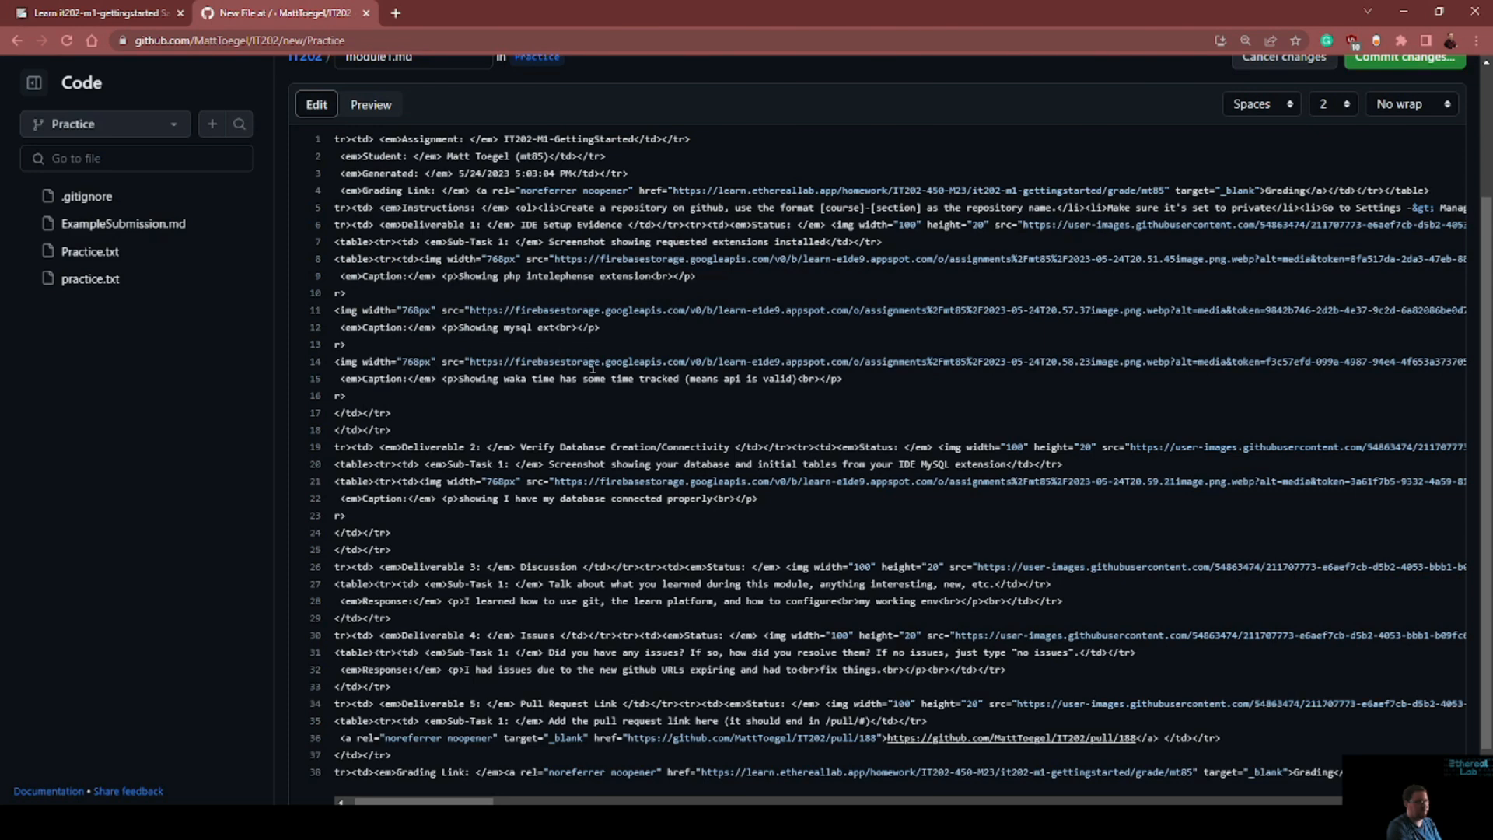
pyautogui.scroll(3, 584, 358)
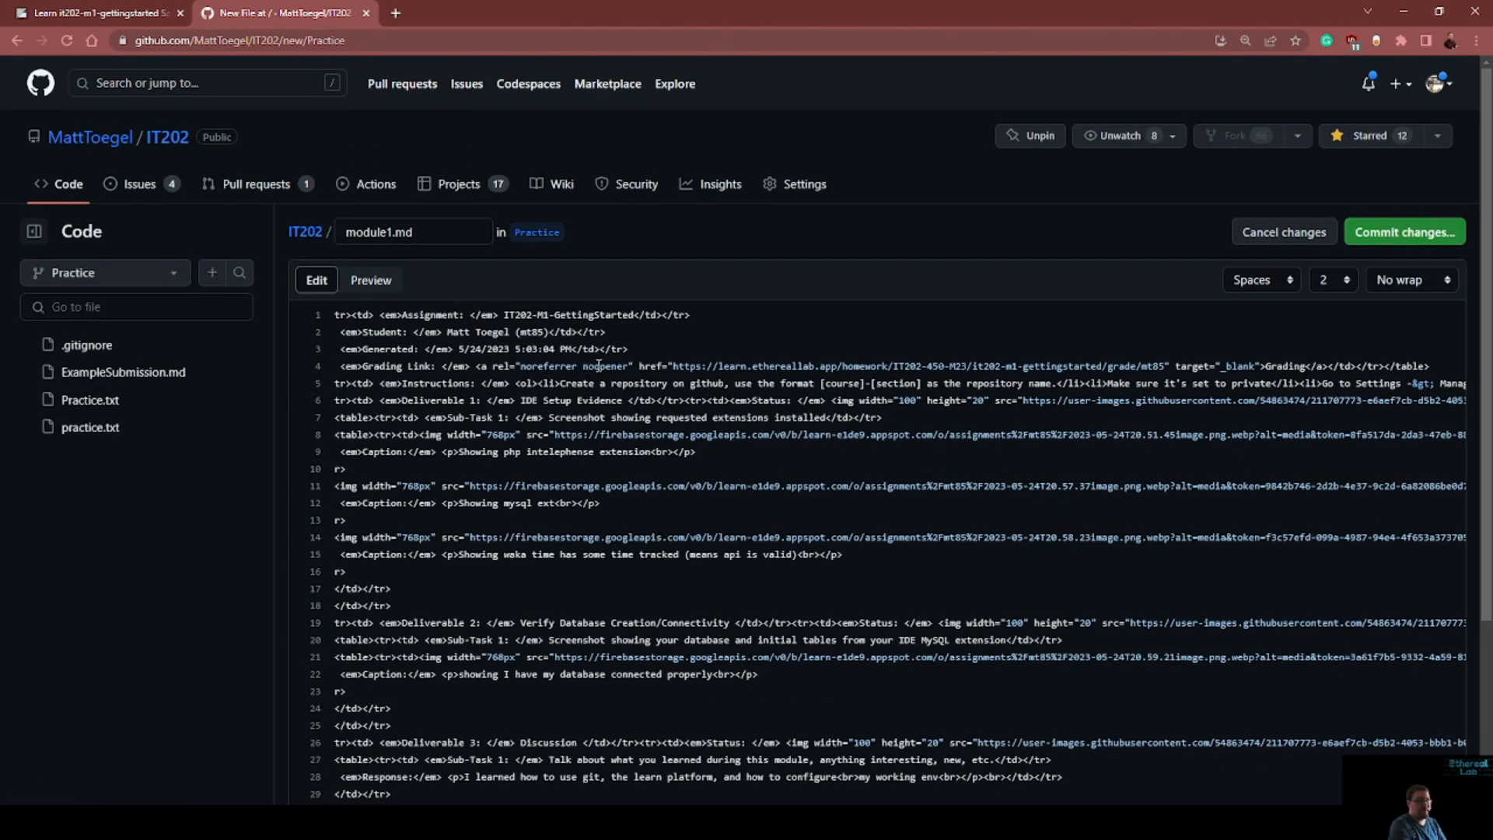
# Preview the rendered module1.md and examine its assignment header, screenshots, captions and responses for all deliverables
pyautogui.click(370, 286)
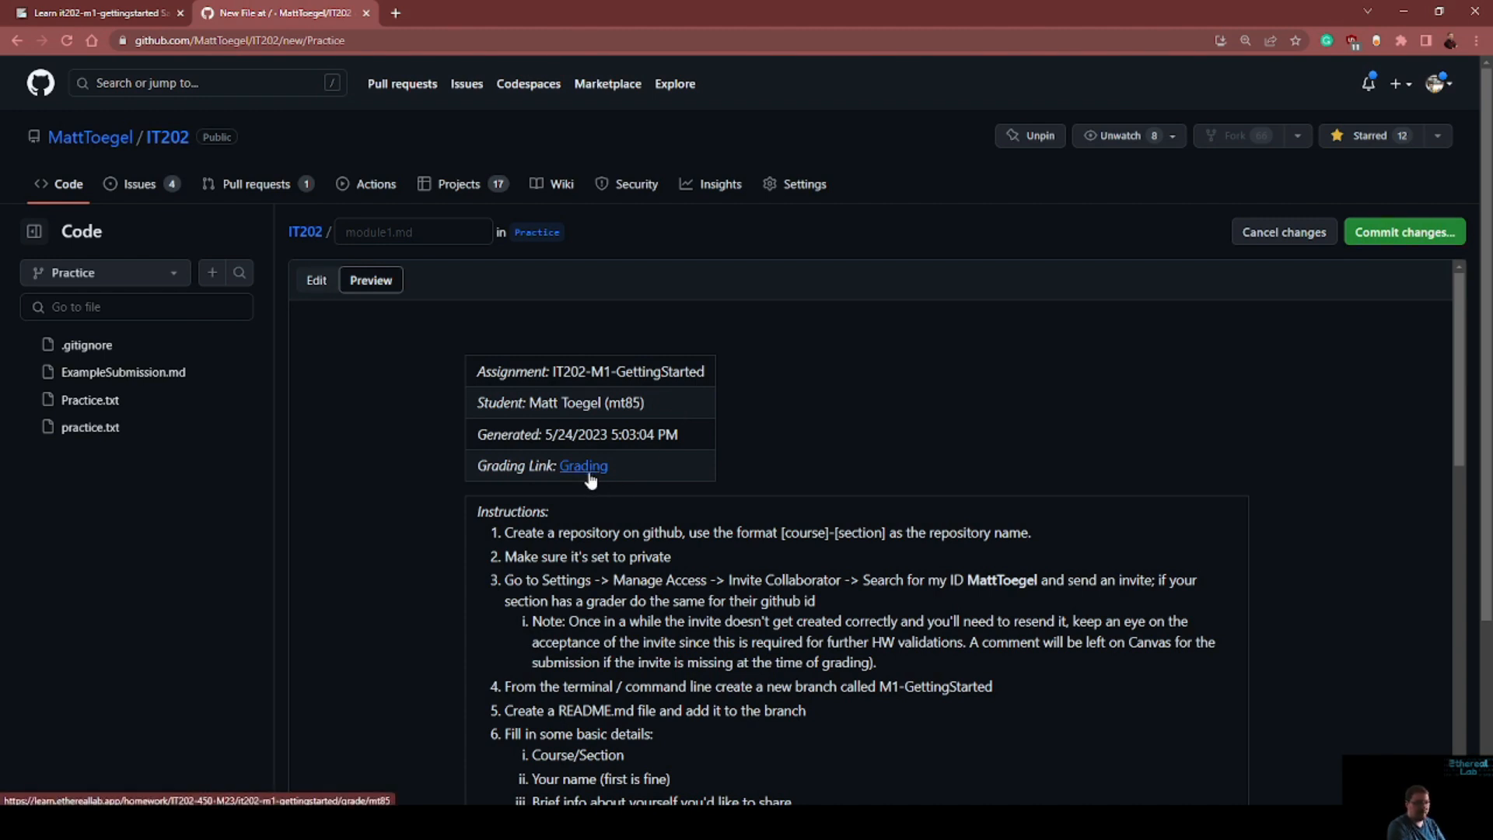
pyautogui.scroll(-1, 670, 605)
pyautogui.scroll(-15, 670, 605)
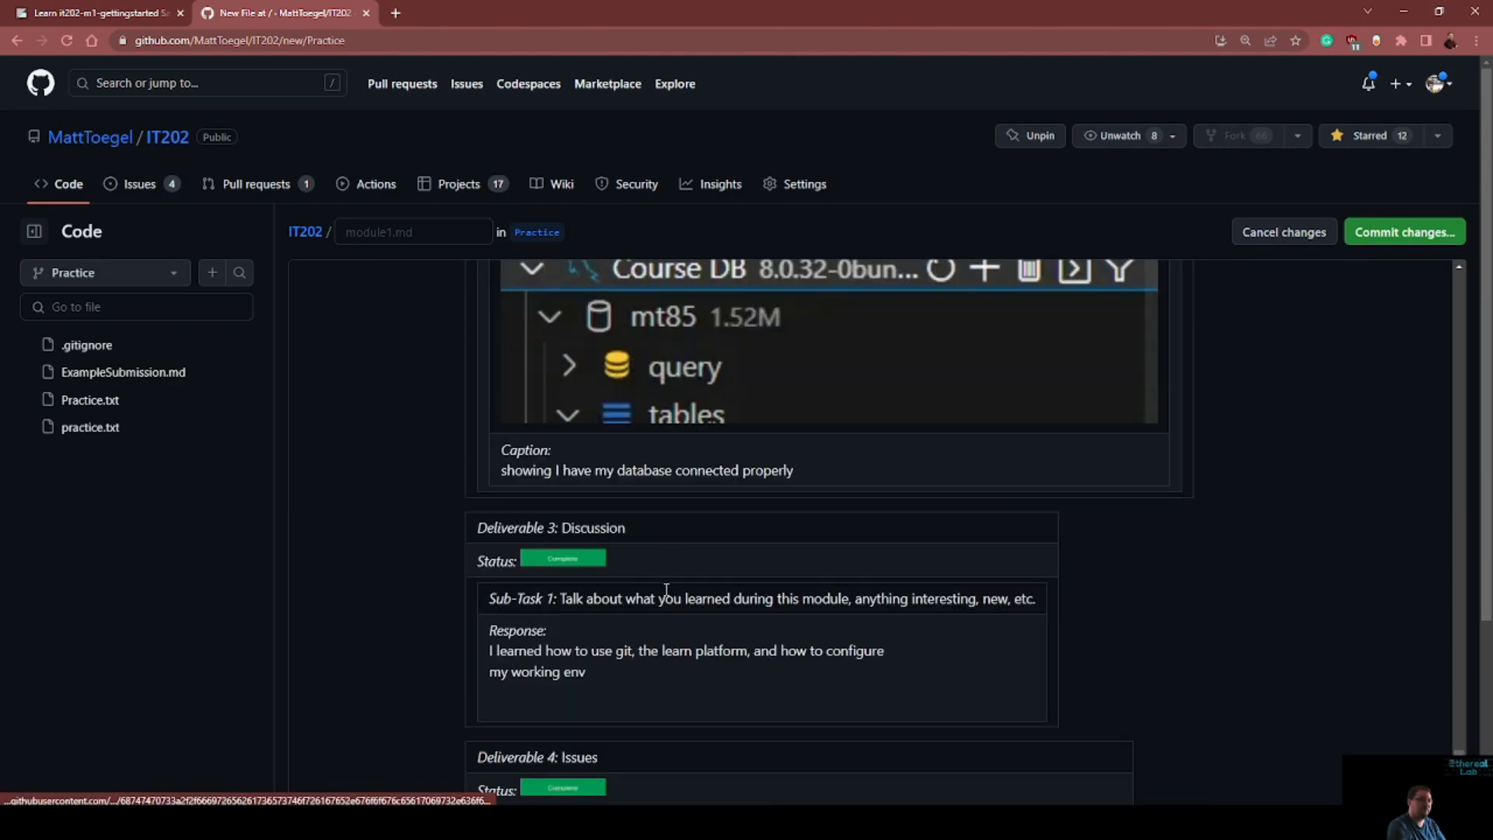
pyautogui.scroll(-3, 667, 597)
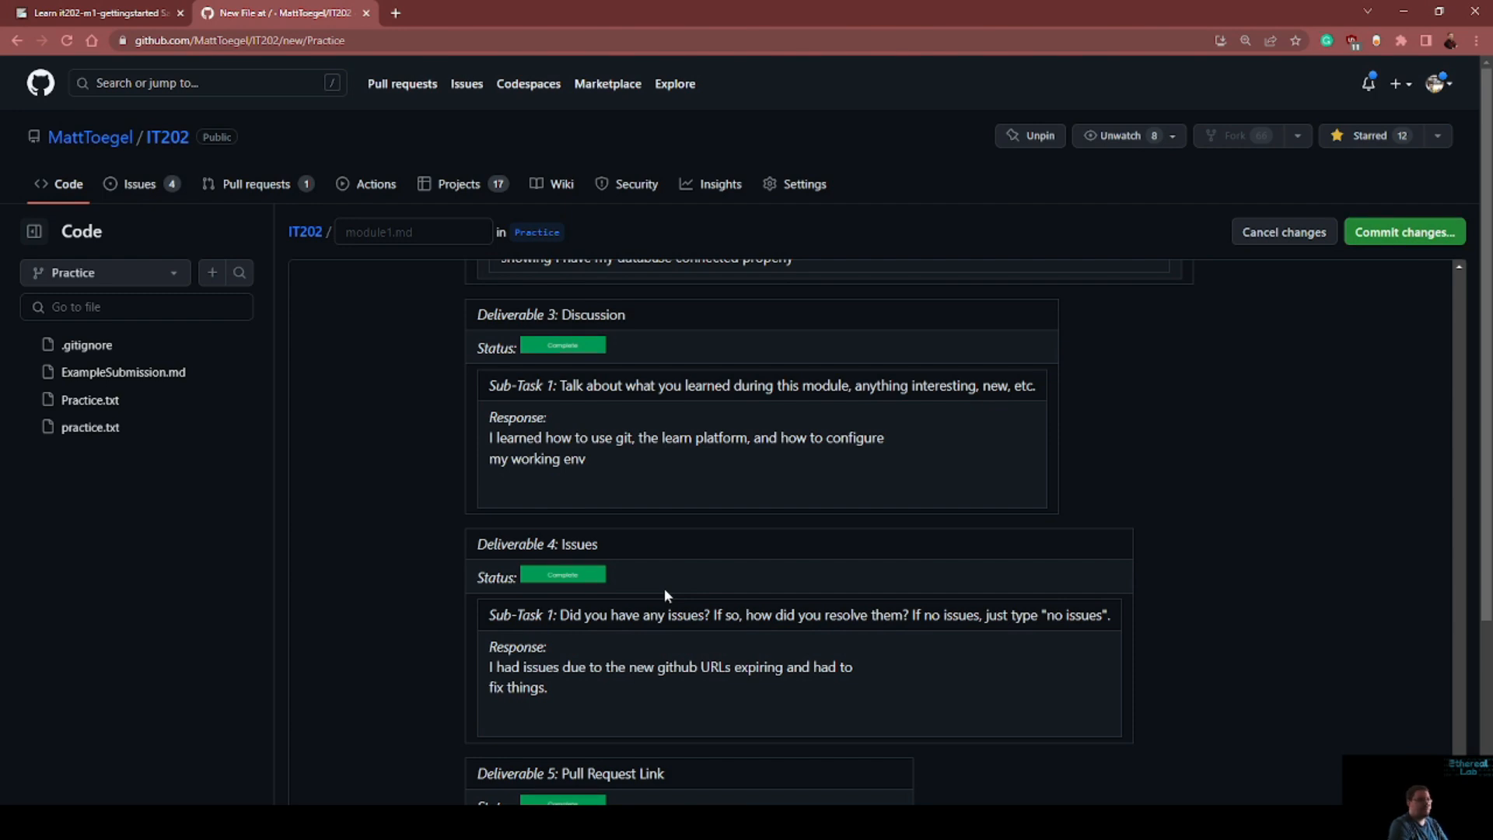
pyautogui.scroll(-3, 771, 609)
pyautogui.scroll(4, 771, 609)
pyautogui.scroll(4, 1268, 523)
pyautogui.scroll(10, 1266, 515)
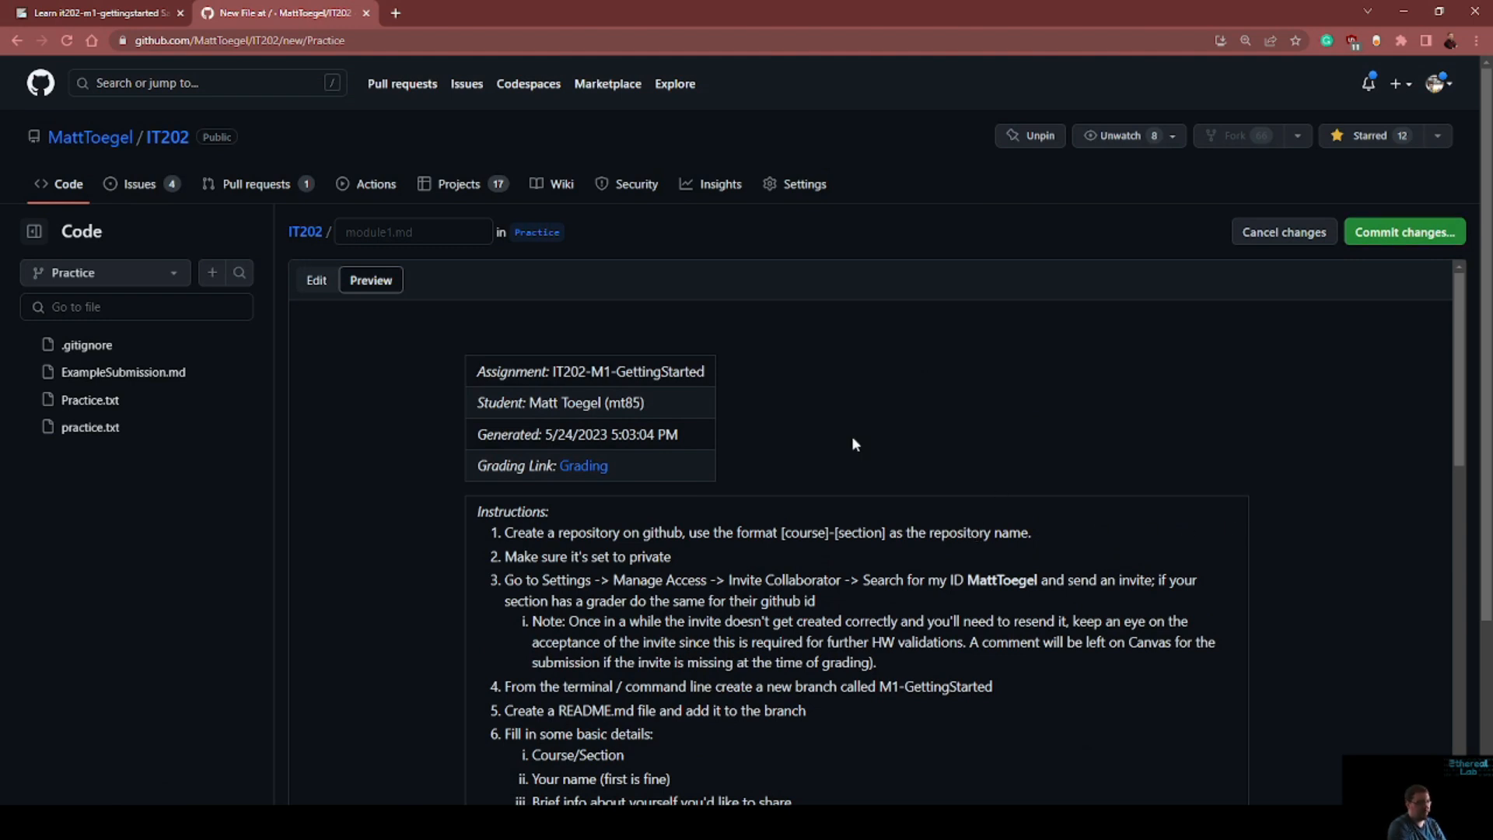
# Commit the new file directly to the Practice branch with the message "Create module1.md" and open the committed file to select its address
pyautogui.click(1415, 233)
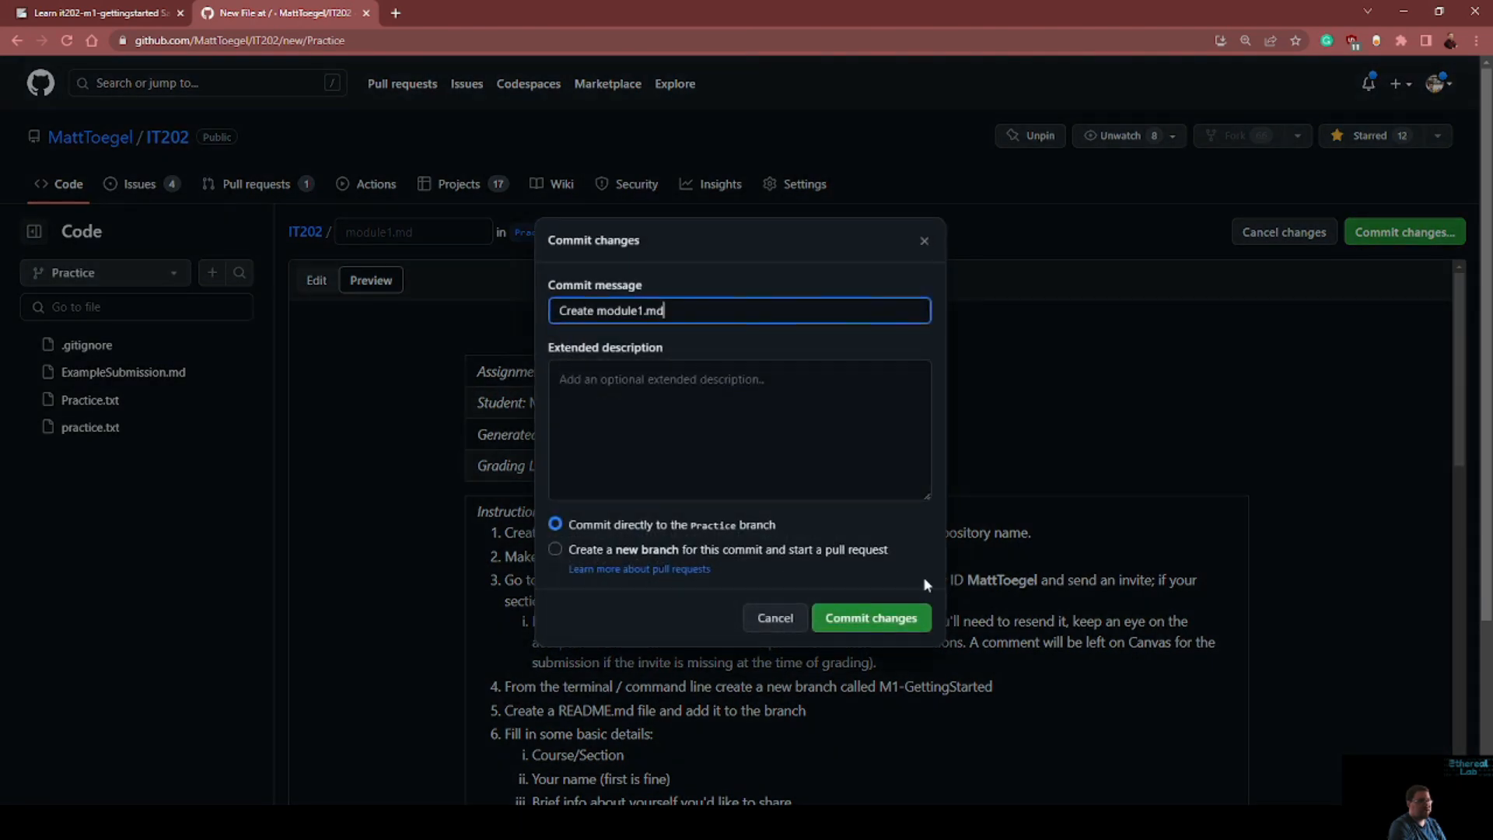
pyautogui.click(883, 624)
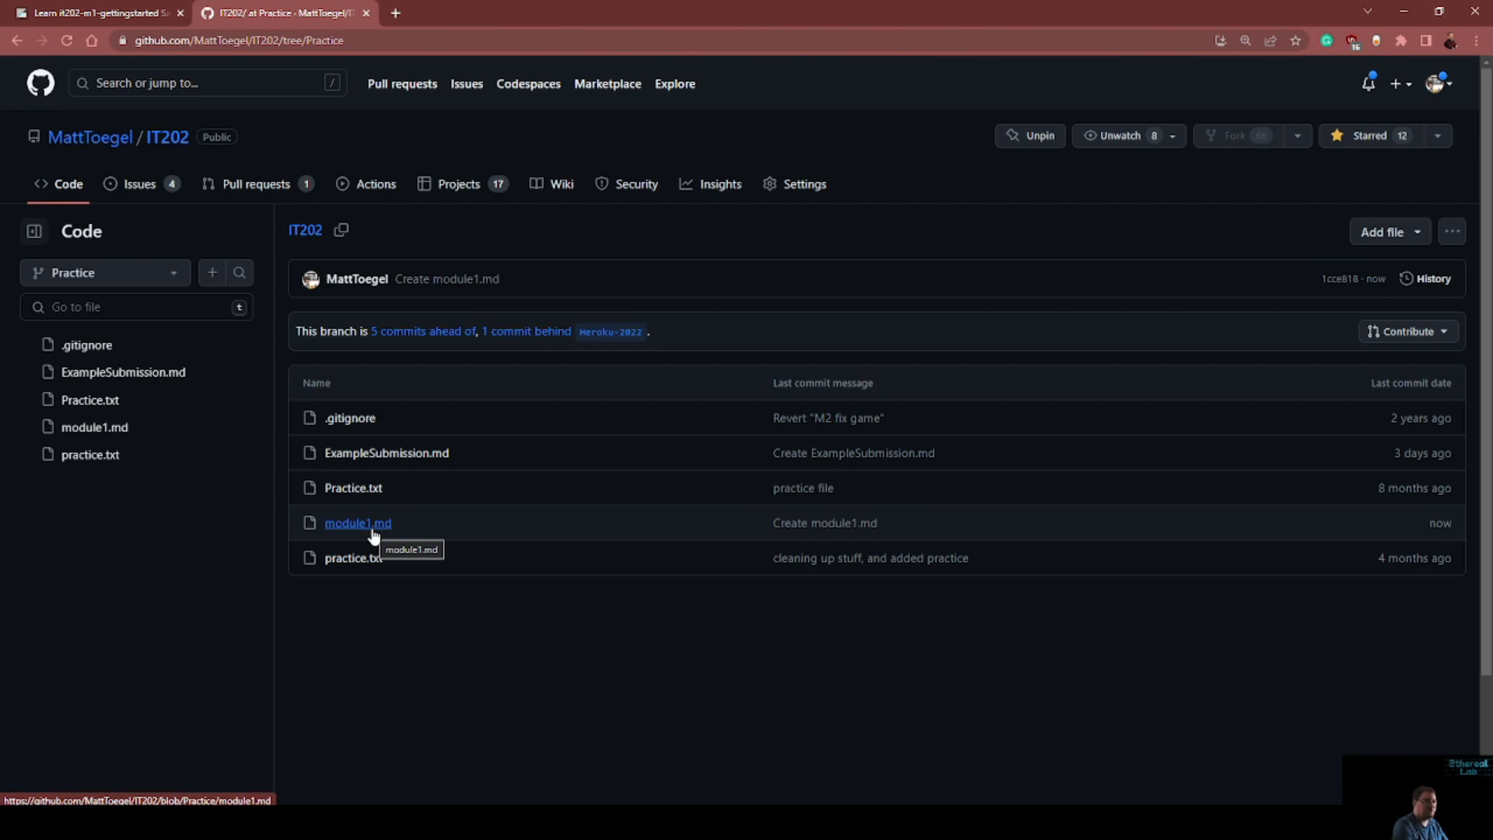
pyautogui.click(372, 530)
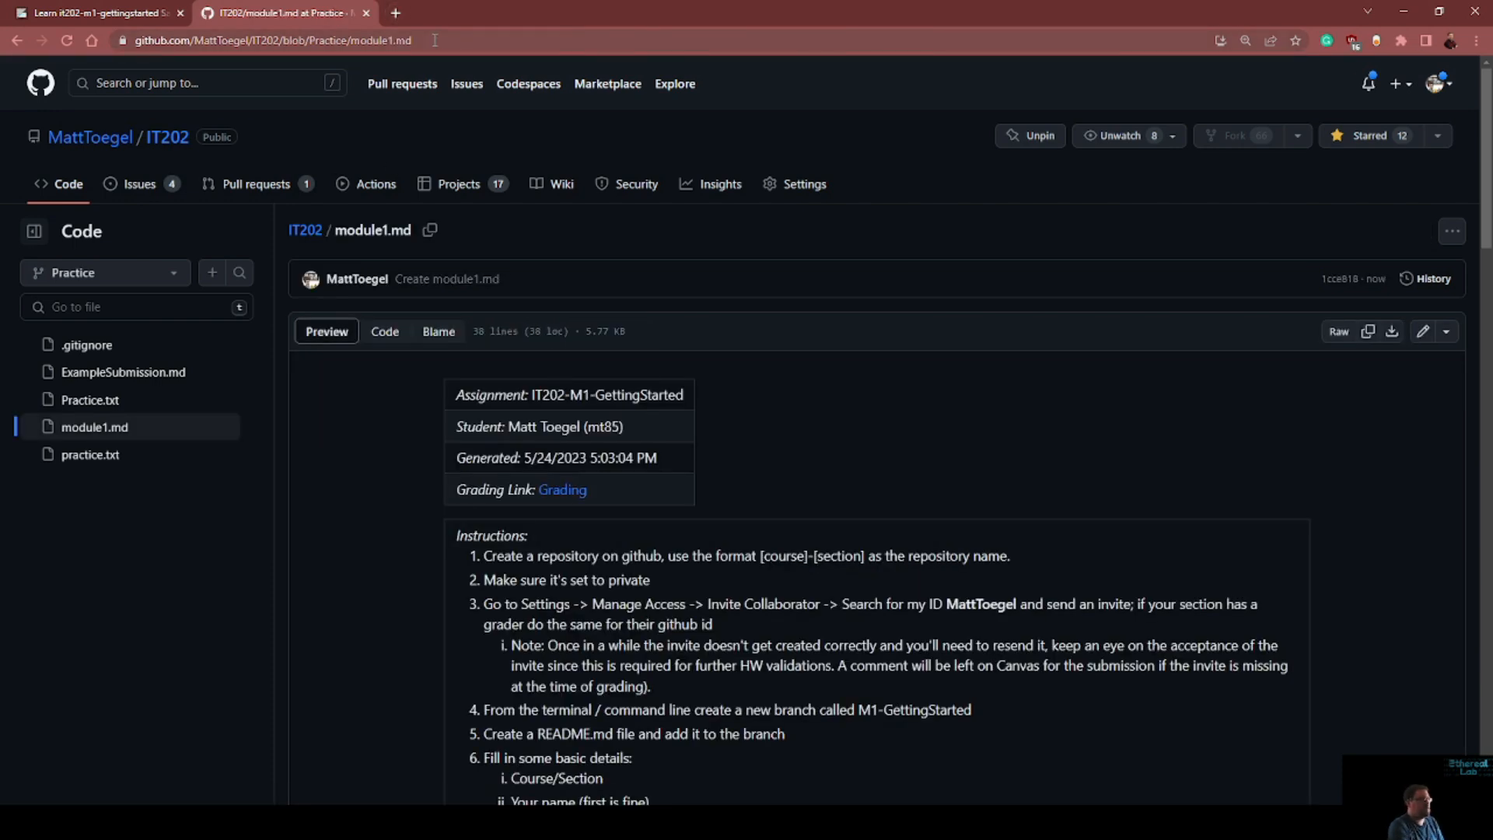
pyautogui.click(435, 40)
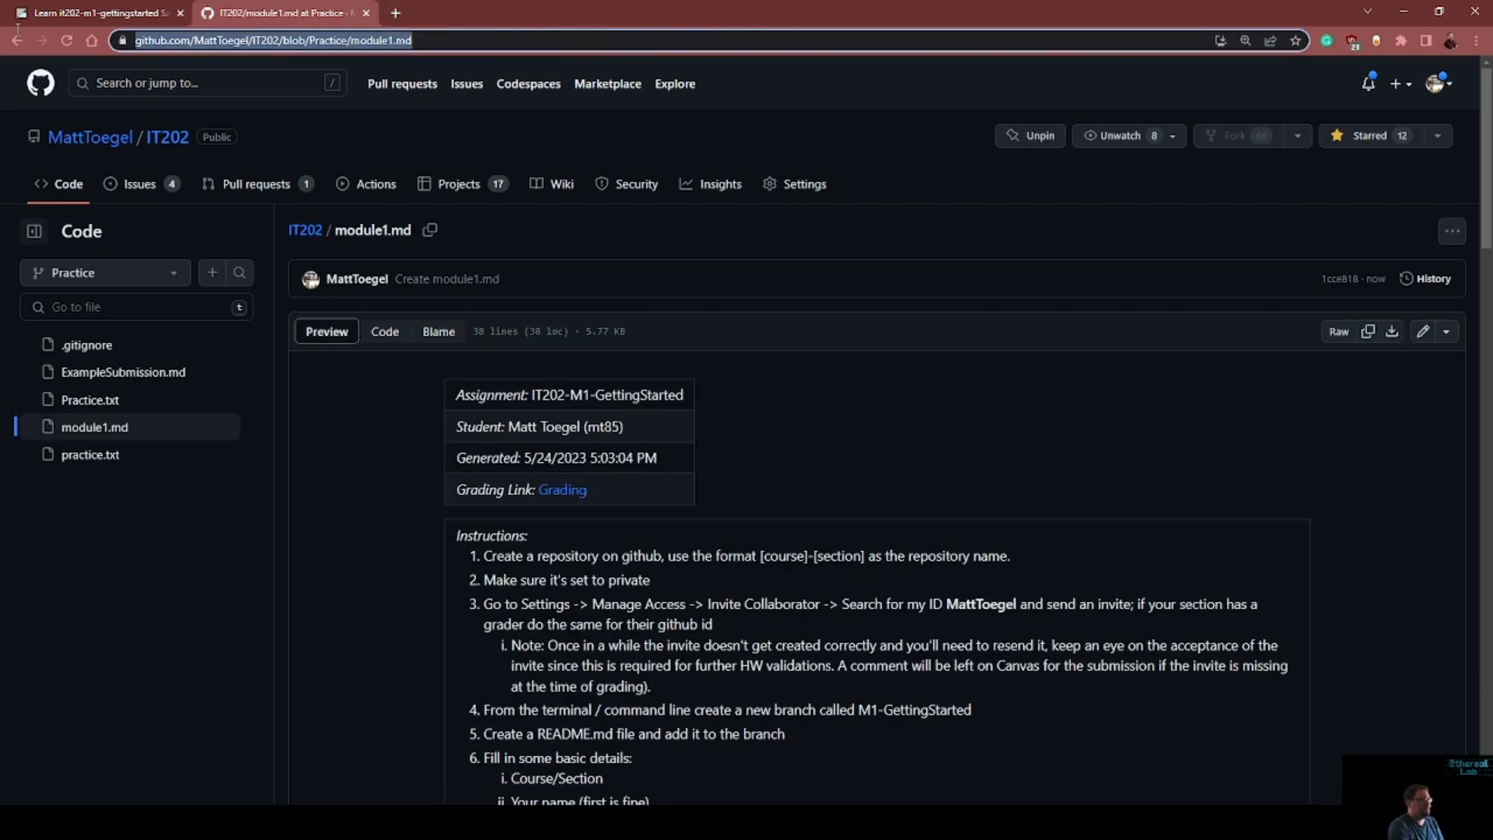
# Open canvas.njit.edu in a new browser tab and go to the IT 202450 assignment "[HW] Getting Started" in Student View
pyautogui.click(399, 13)
pyautogui.write('canvas.njit.edu')
pyautogui.press('Return')
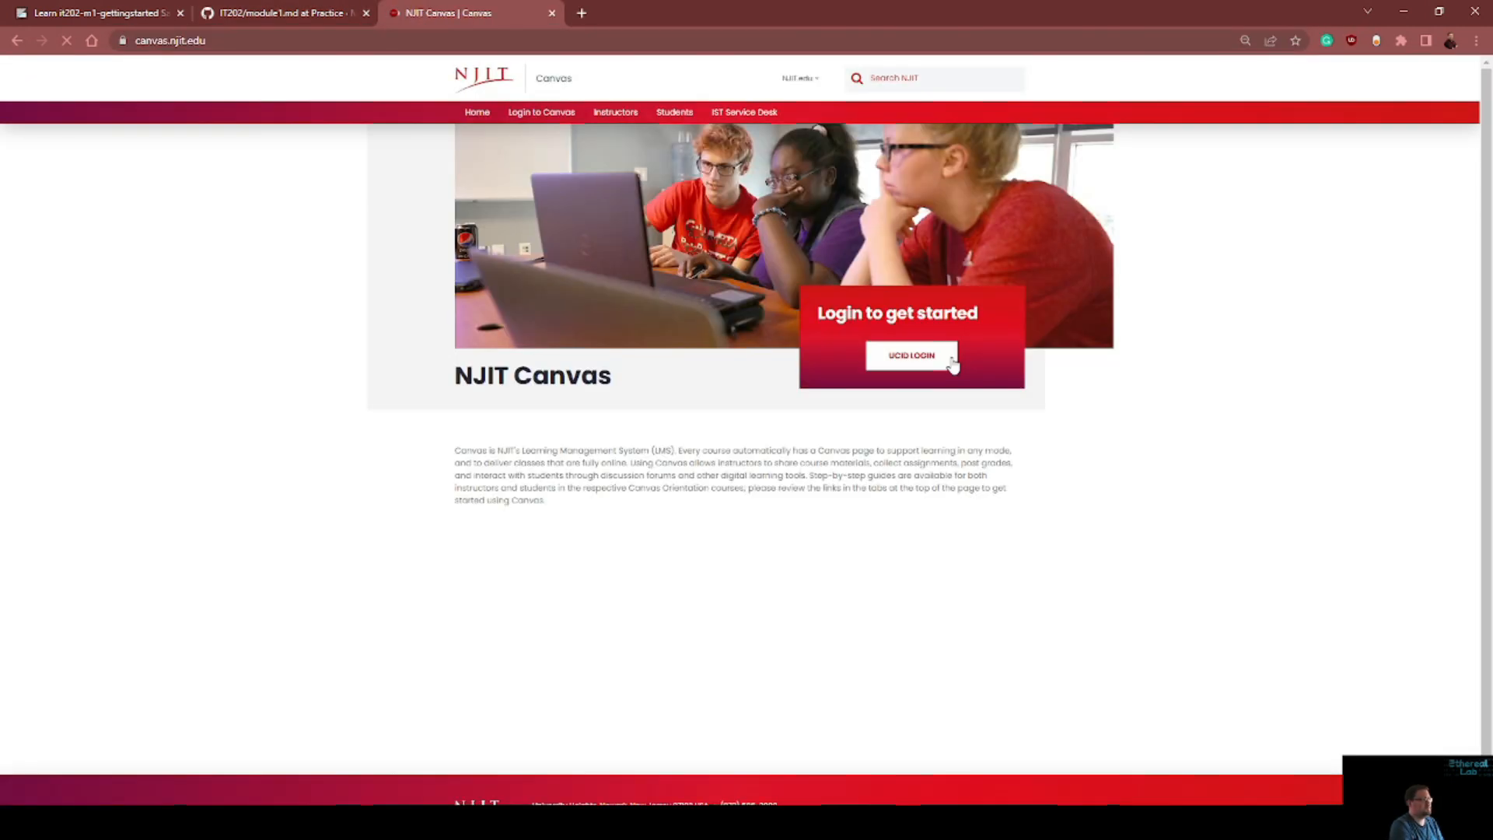
pyautogui.click(514, 253)
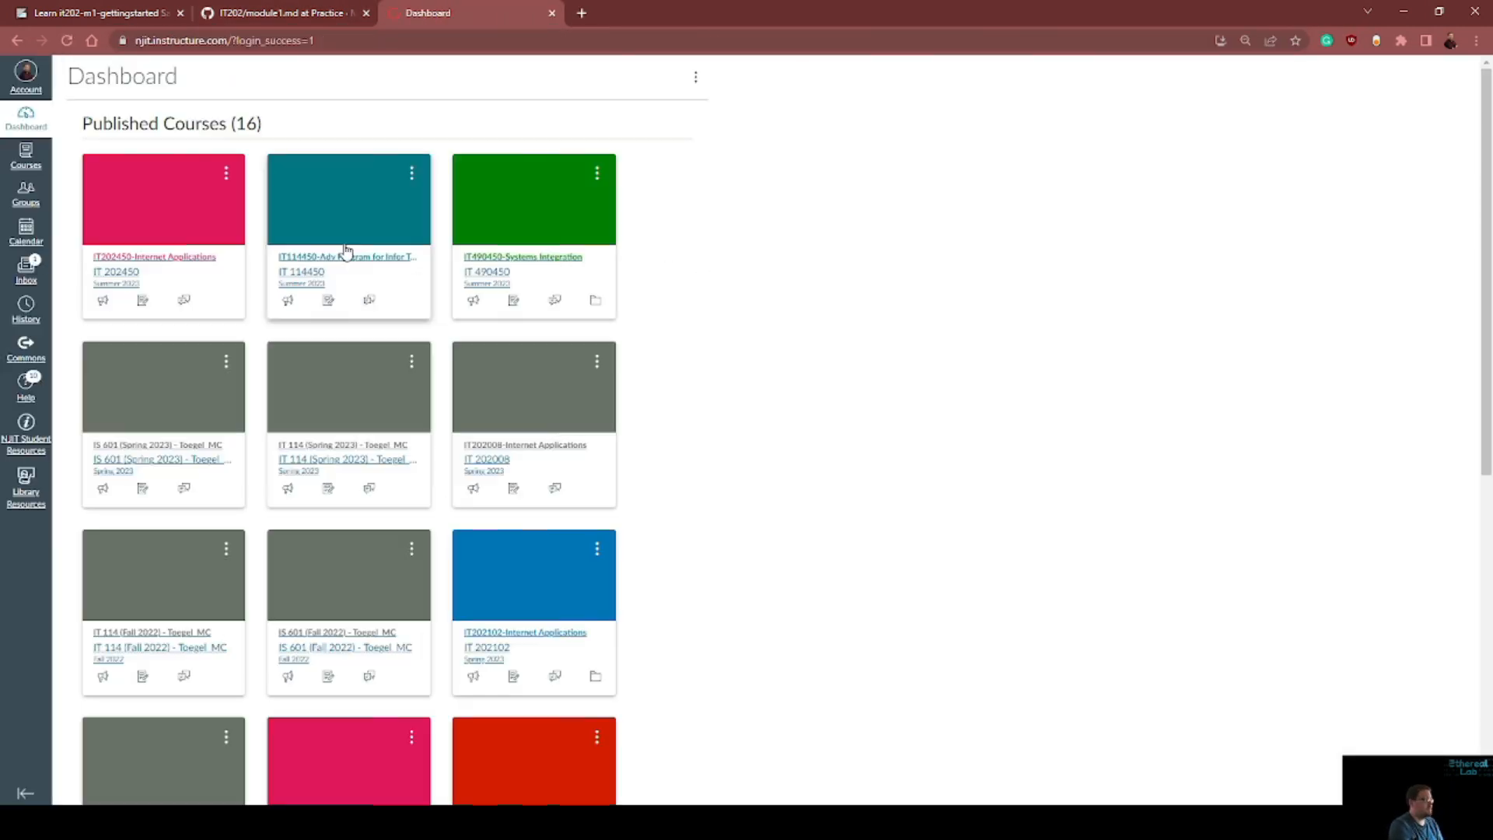
pyautogui.click(782, 279)
pyautogui.click(285, 569)
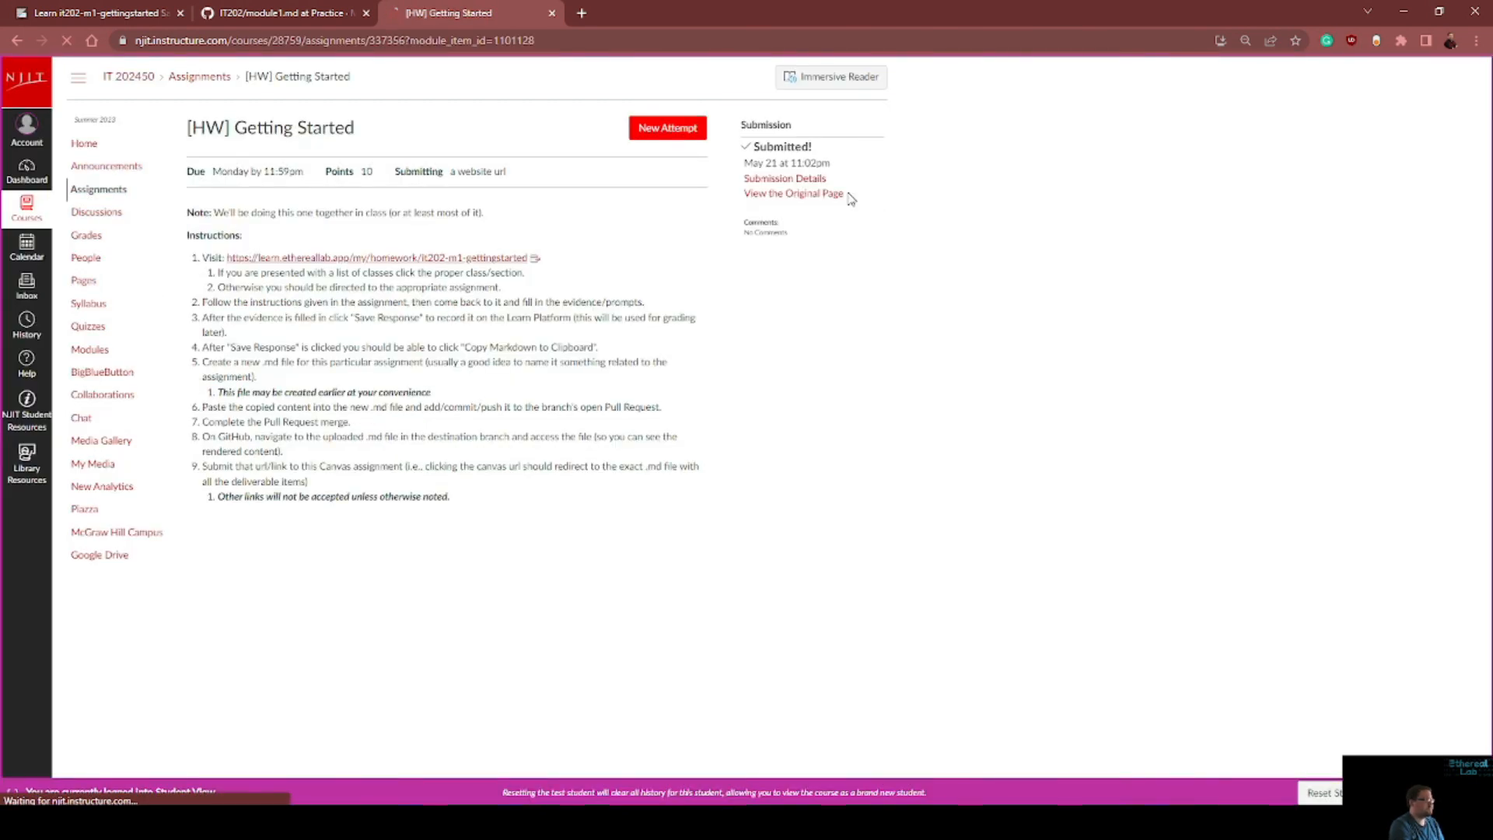
# Start a new attempt, paste the GitHub address of module1.md as the website URL, and submit the assignment
pyautogui.click(677, 133)
pyautogui.click(359, 562)
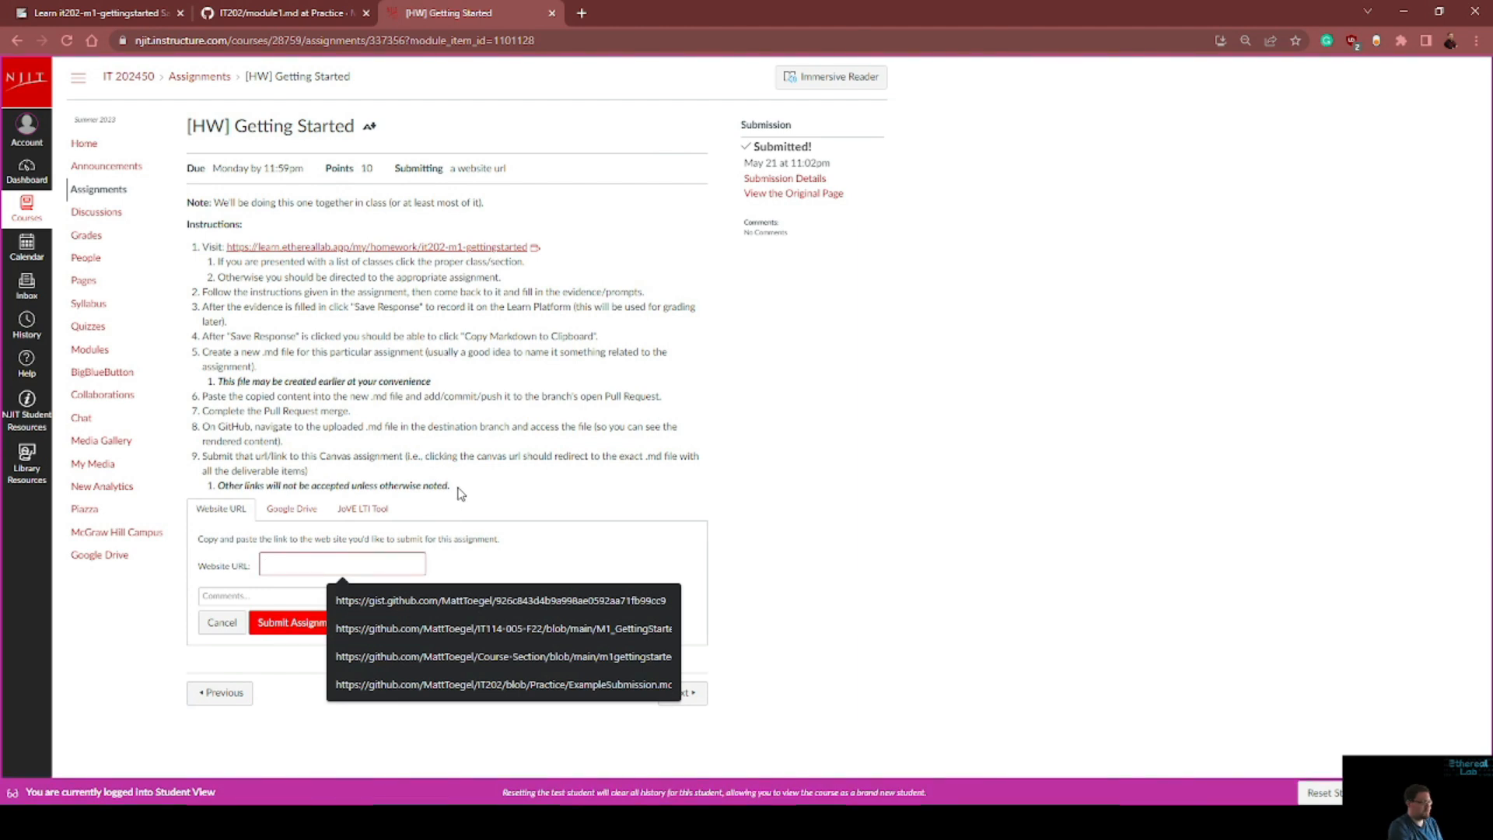
pyautogui.hotkey('ctrl', 'v')
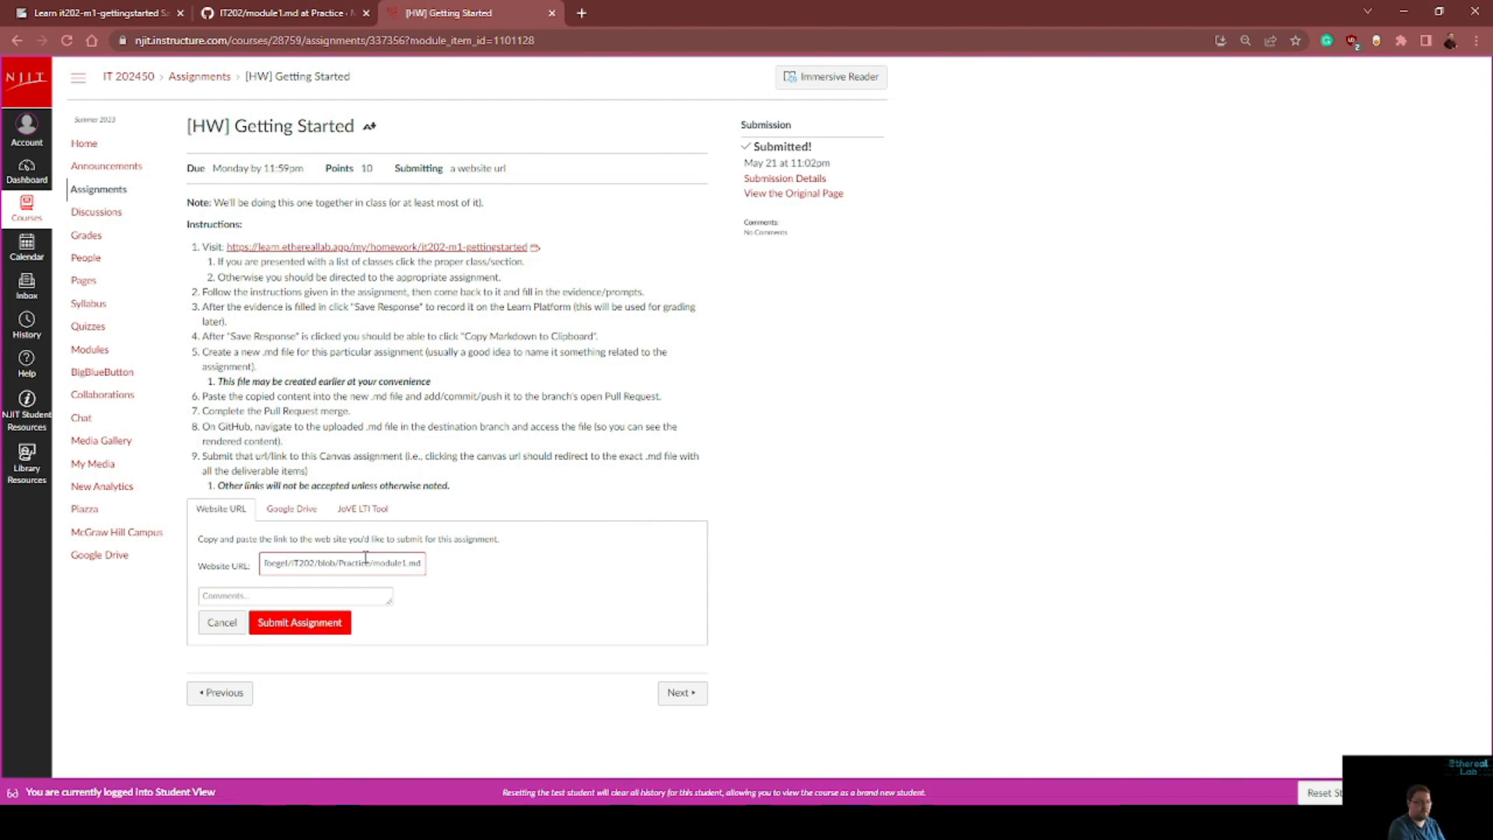
pyautogui.click(326, 626)
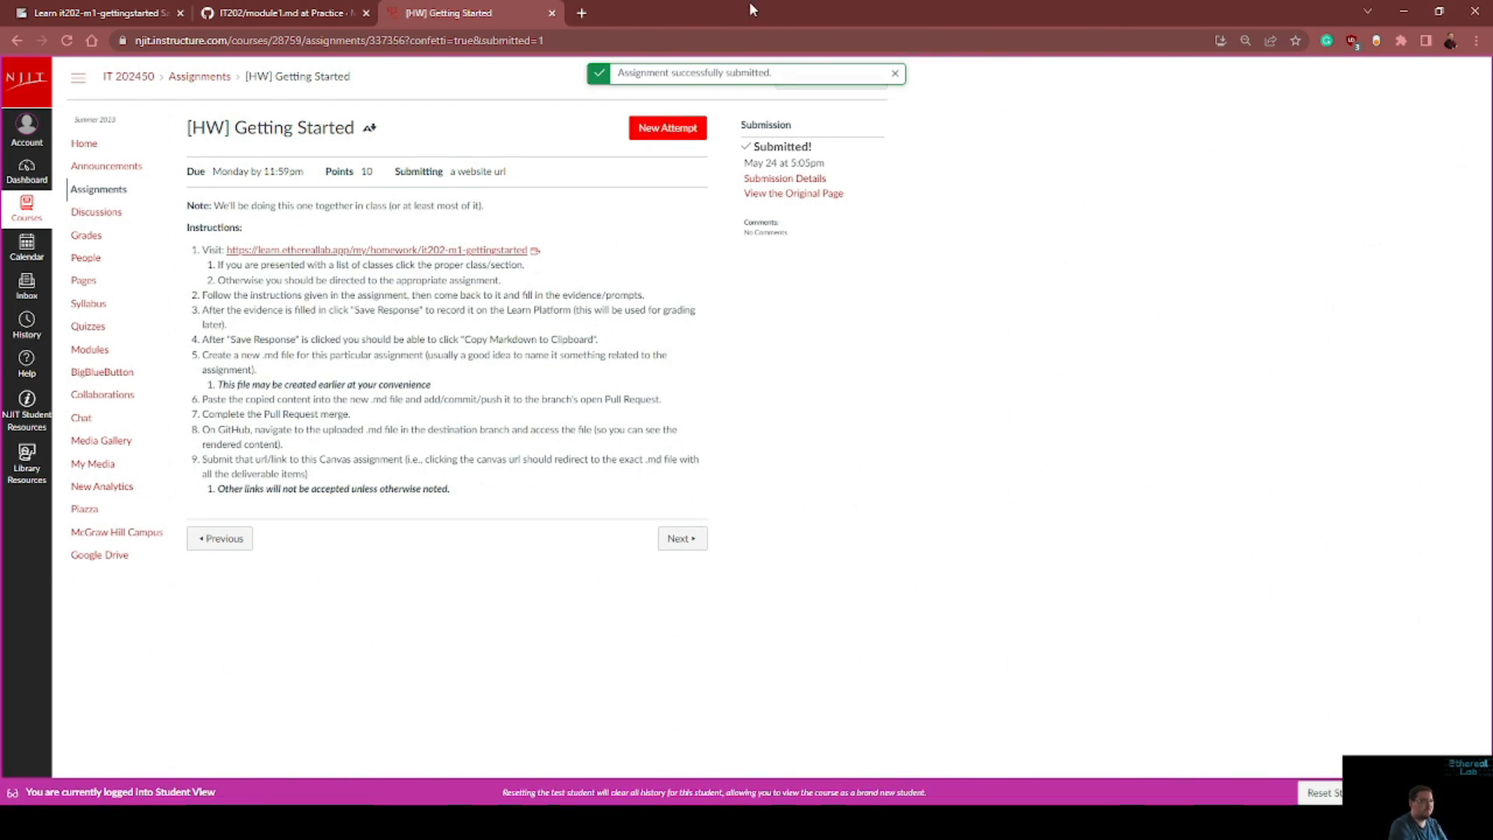
# View the submission details and open the submitted module1.md link in a new tab to check the rendered file
pyautogui.click(781, 178)
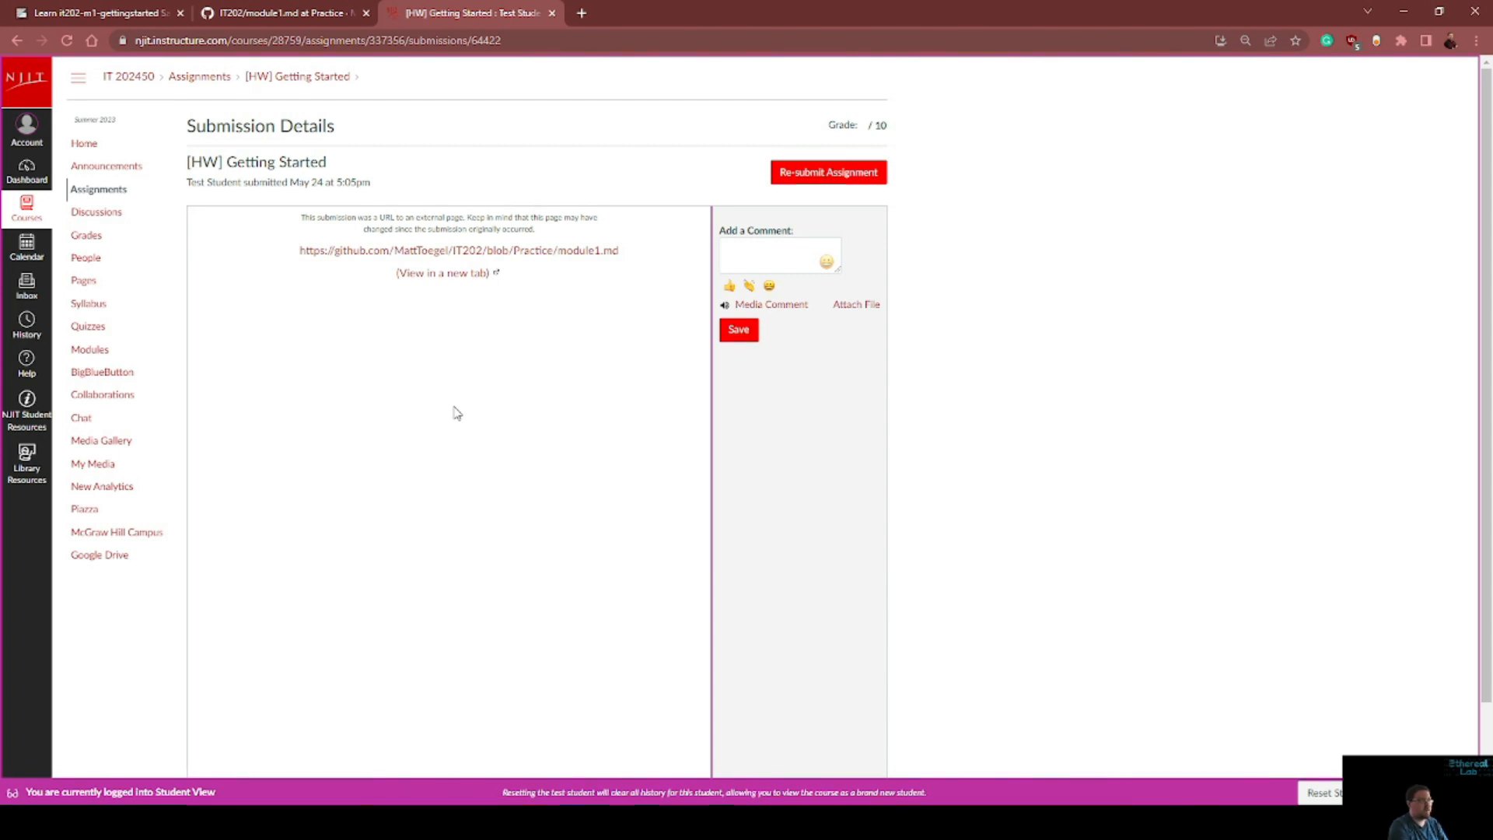
pyautogui.click(447, 279)
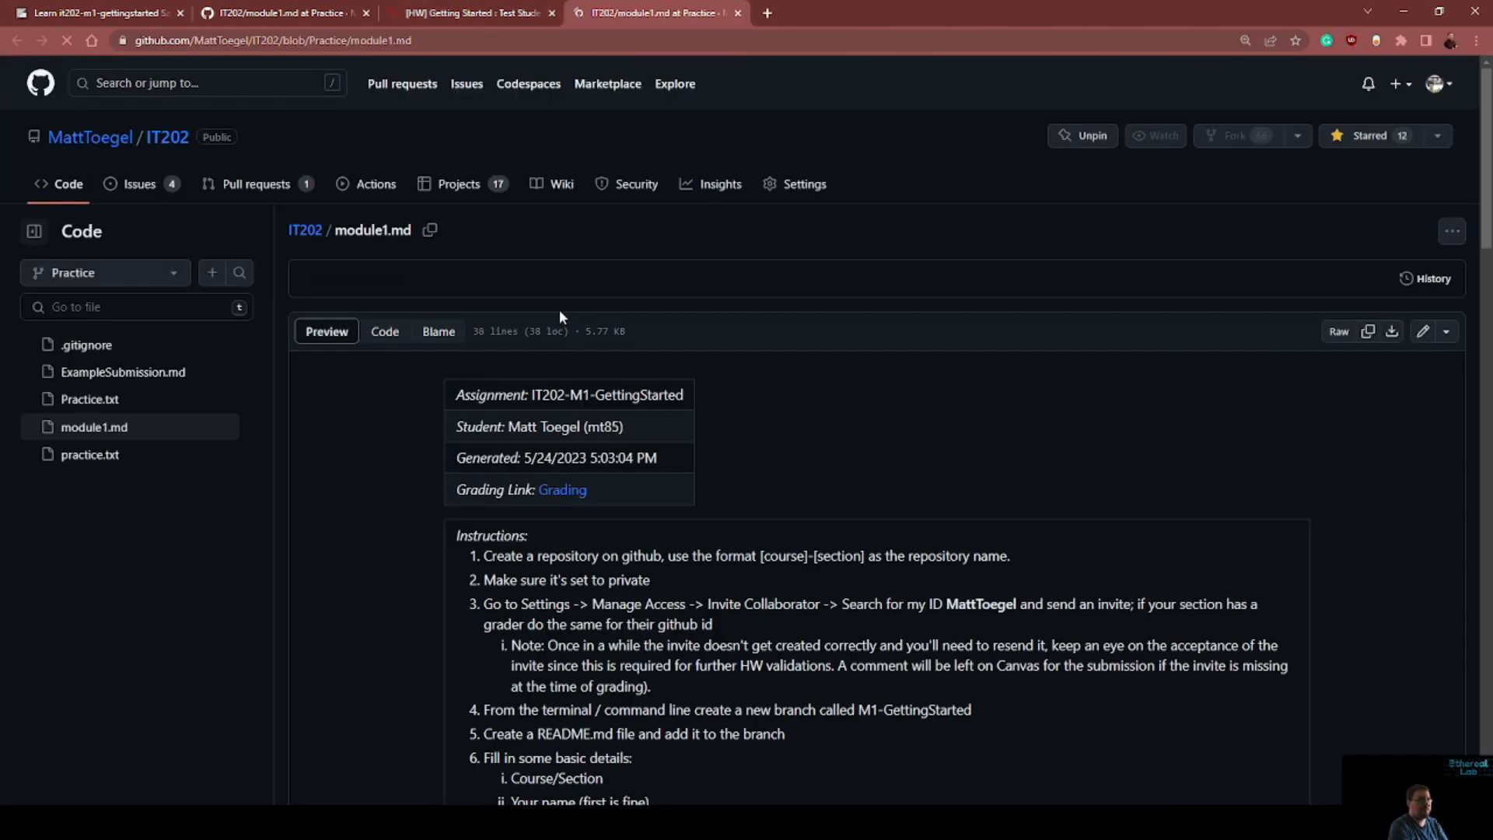
pyautogui.scroll(-2, 656, 356)
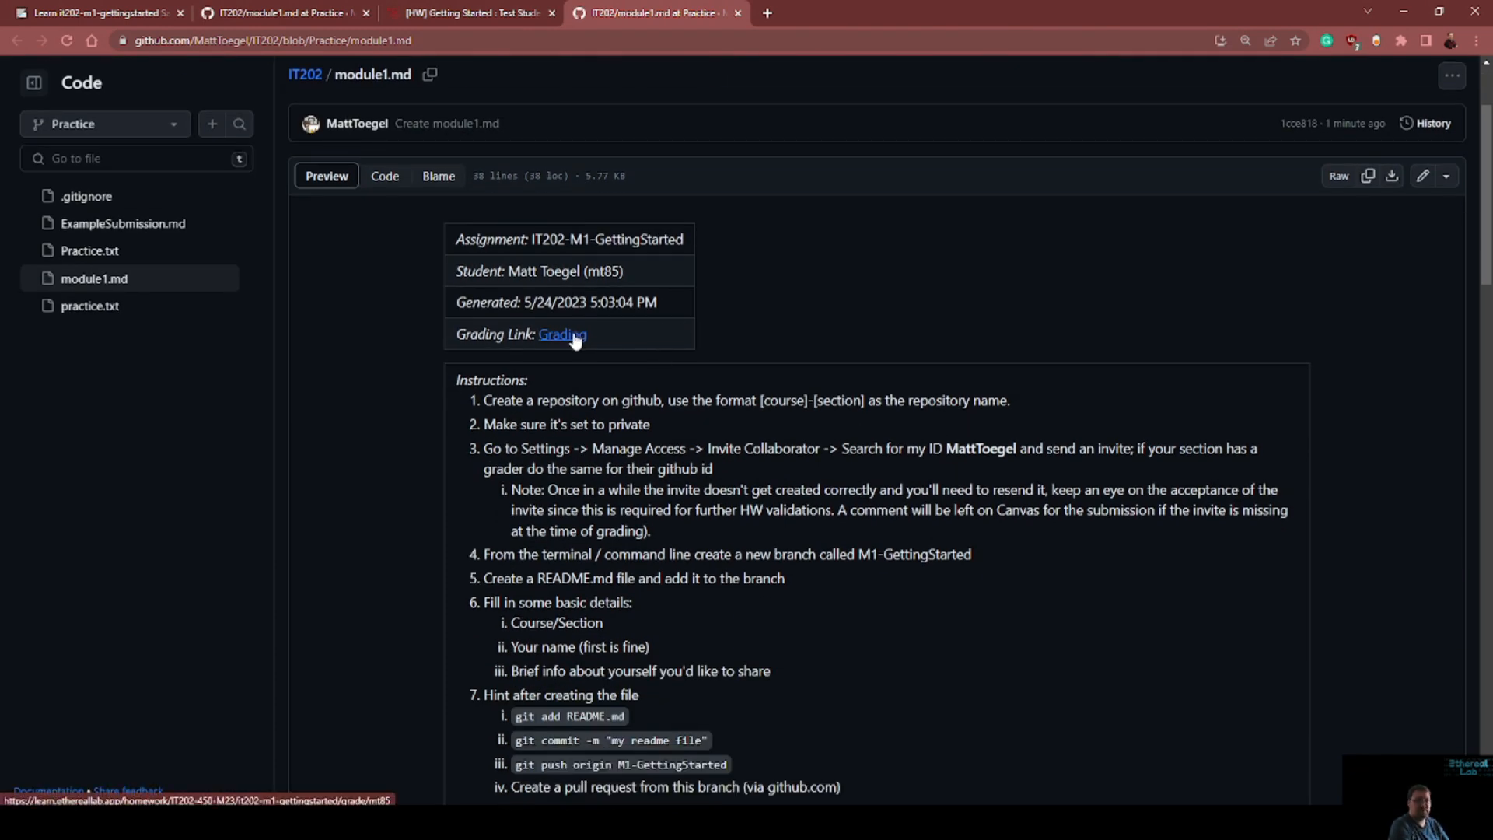
# Review the rendered module1.md on GitHub, from the assignment header and grading link through the instructions and the deliverable responses
pyautogui.scroll(-3, 669, 351)
pyautogui.scroll(5, 694, 350)
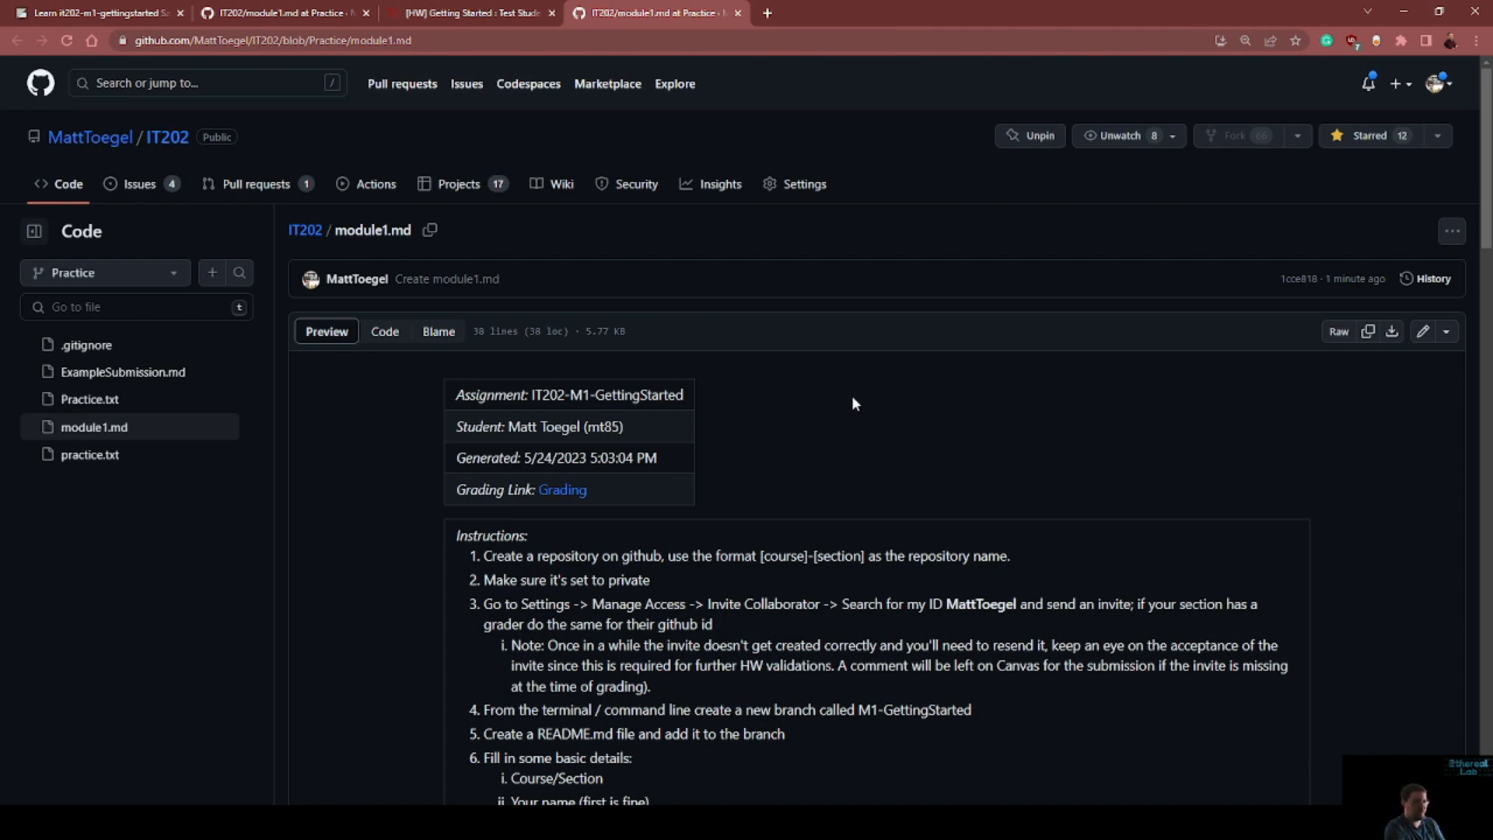
pyautogui.scroll(-2, 667, 384)
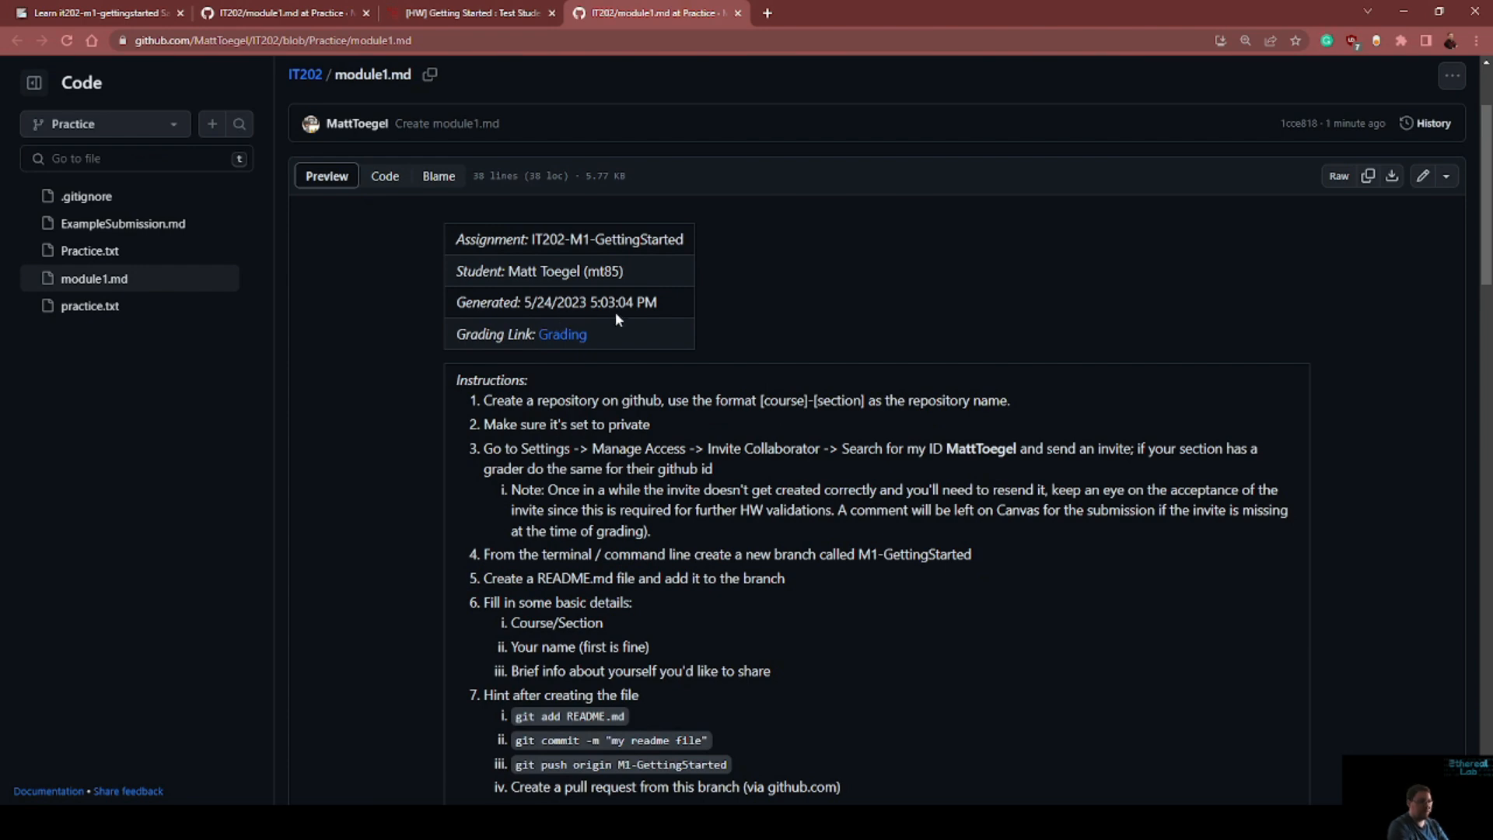
pyautogui.scroll(-20, 810, 435)
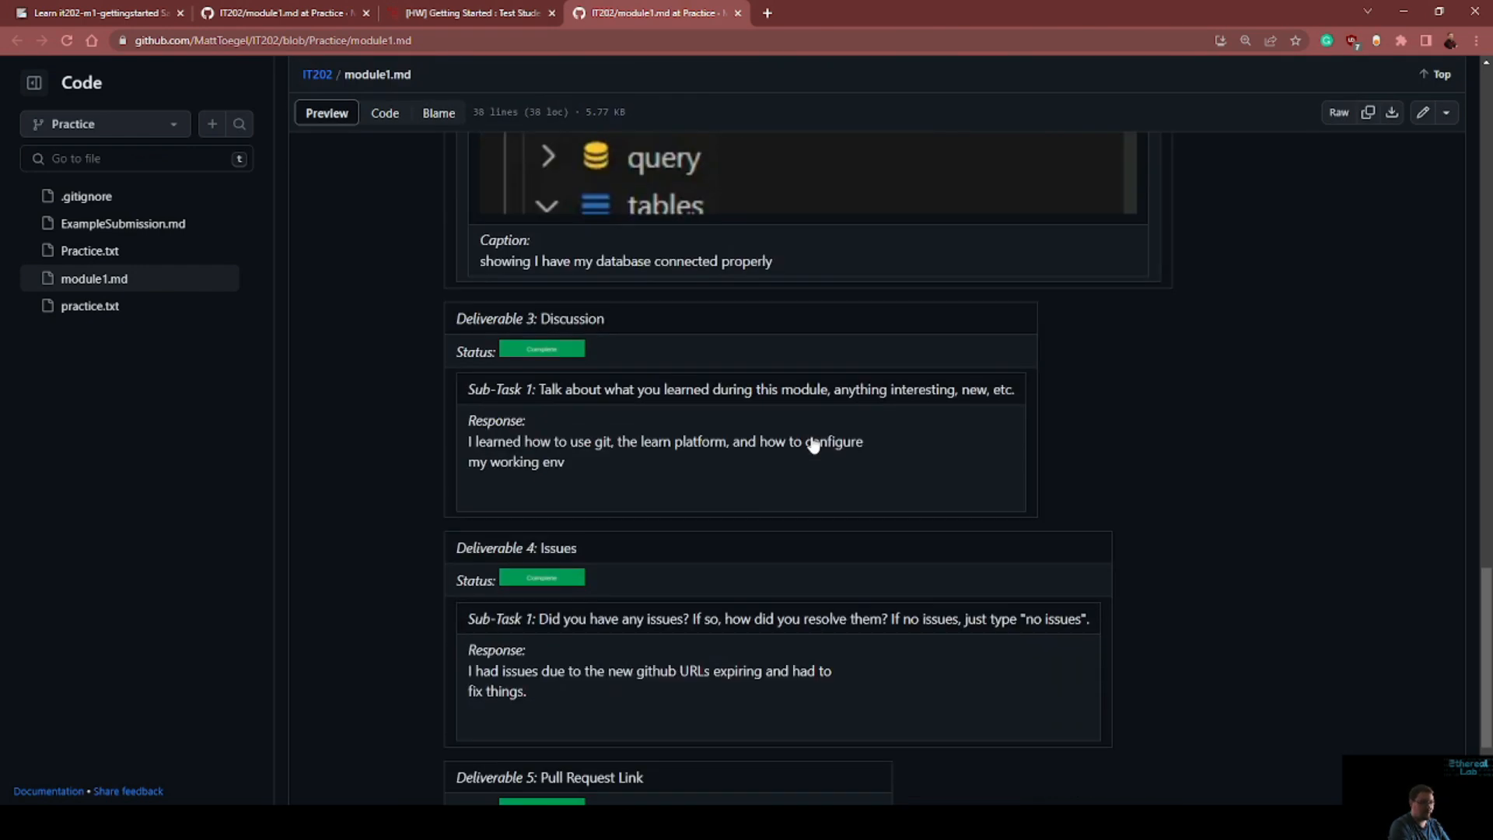
pyautogui.scroll(6, 869, 434)
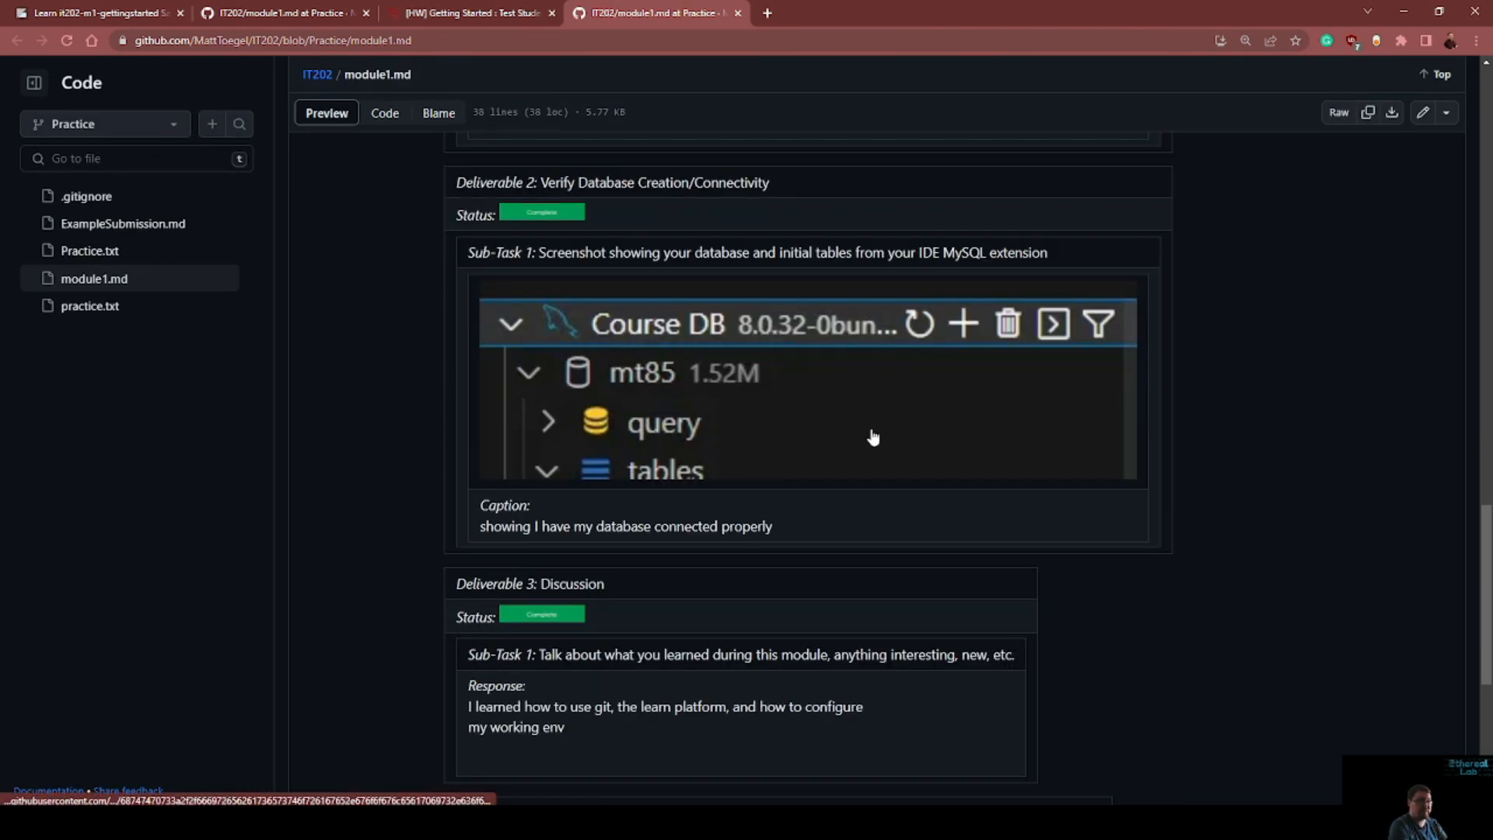
pyautogui.scroll(15, 873, 437)
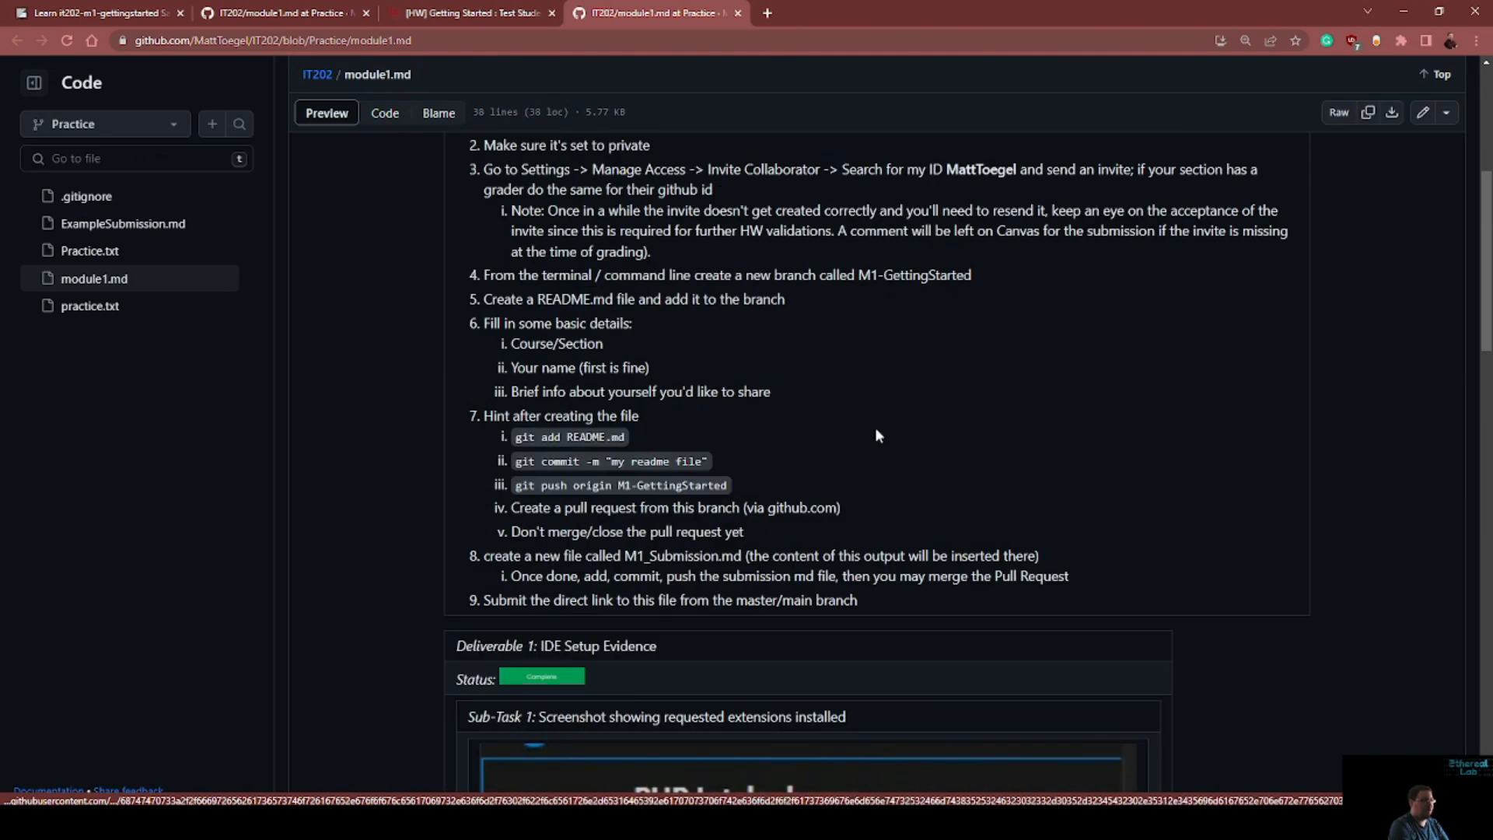
pyautogui.scroll(5, 874, 427)
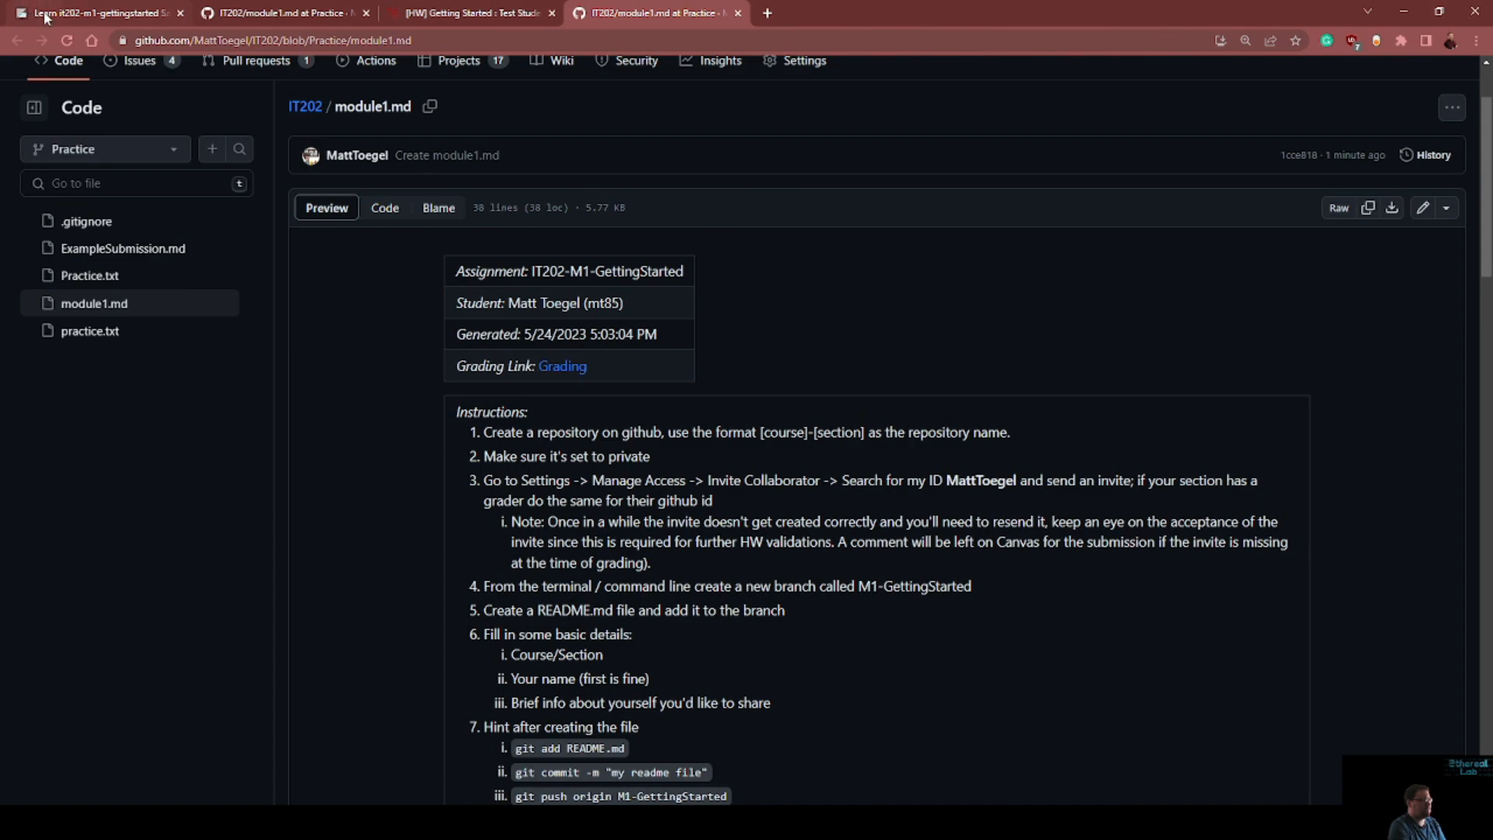
# Return to the Learn homework page and review the Deliverable 1 and 2 checklists, screenshots and captions
pyautogui.hotkey('ctrl', '1')
pyautogui.scroll(6, 735, 347)
pyautogui.scroll(15, 736, 347)
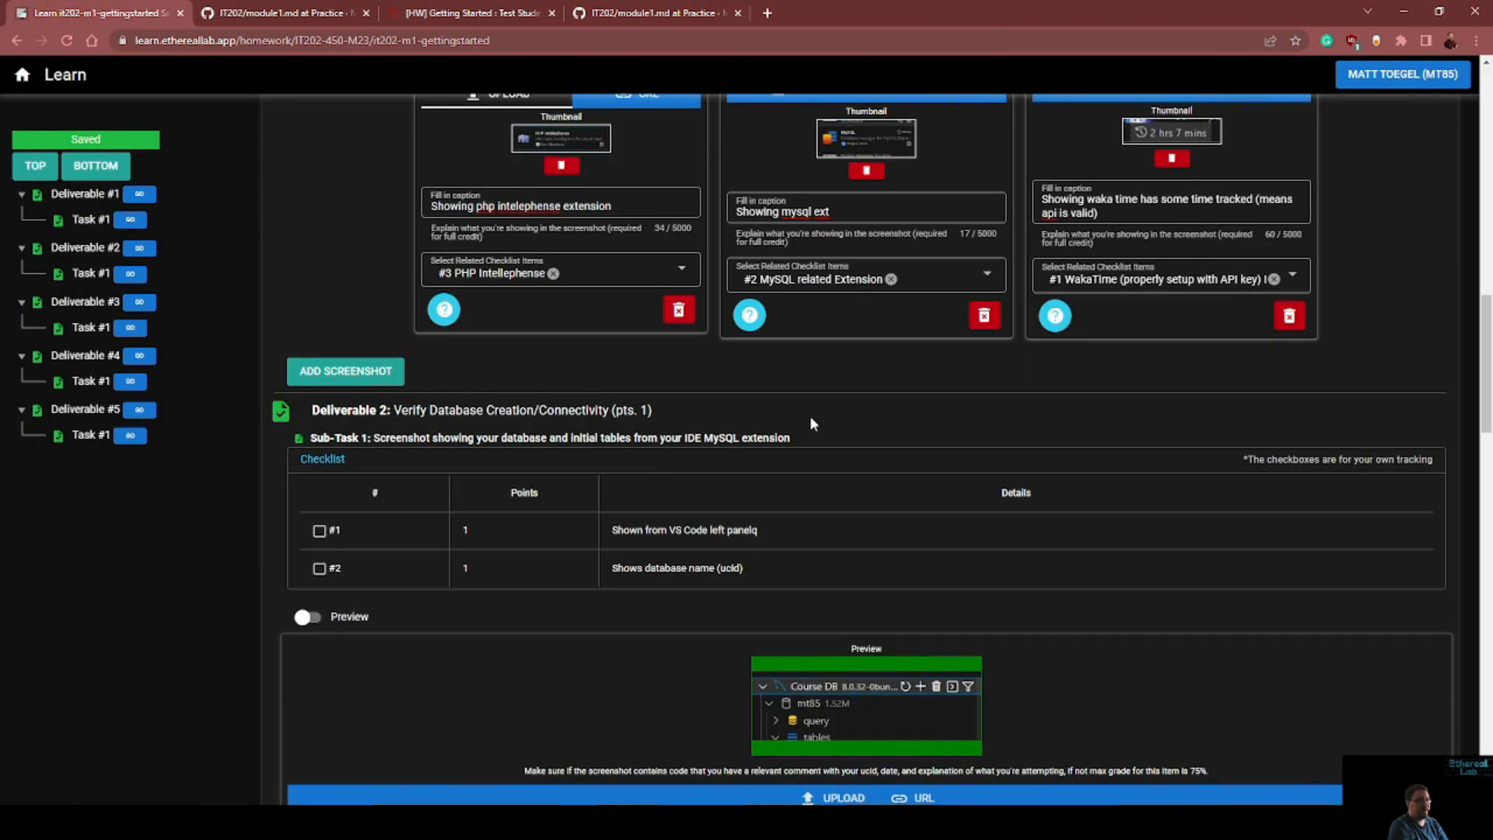
pyautogui.scroll(4, 808, 404)
pyautogui.scroll(-10, 808, 416)
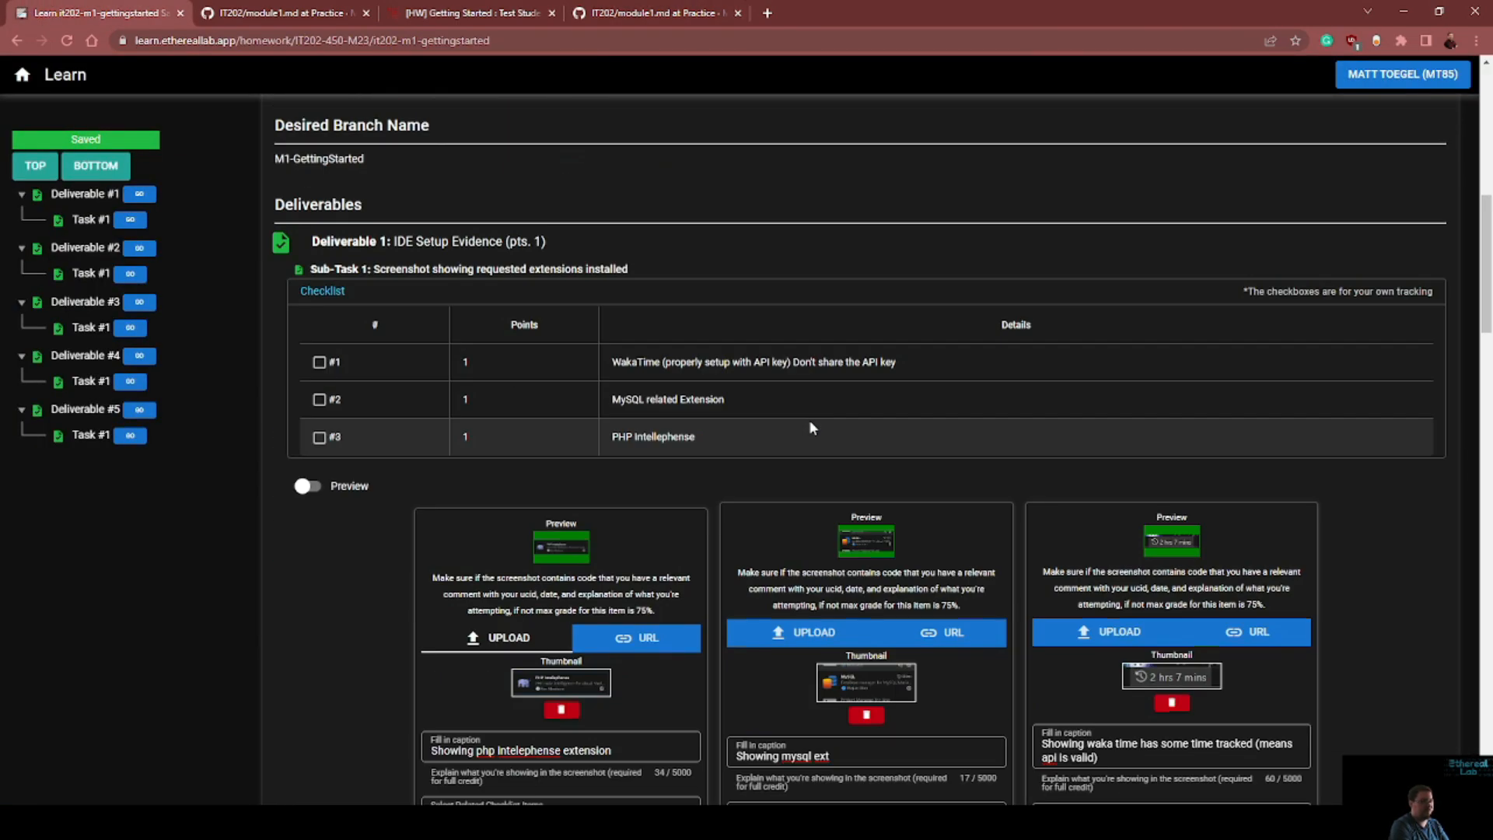